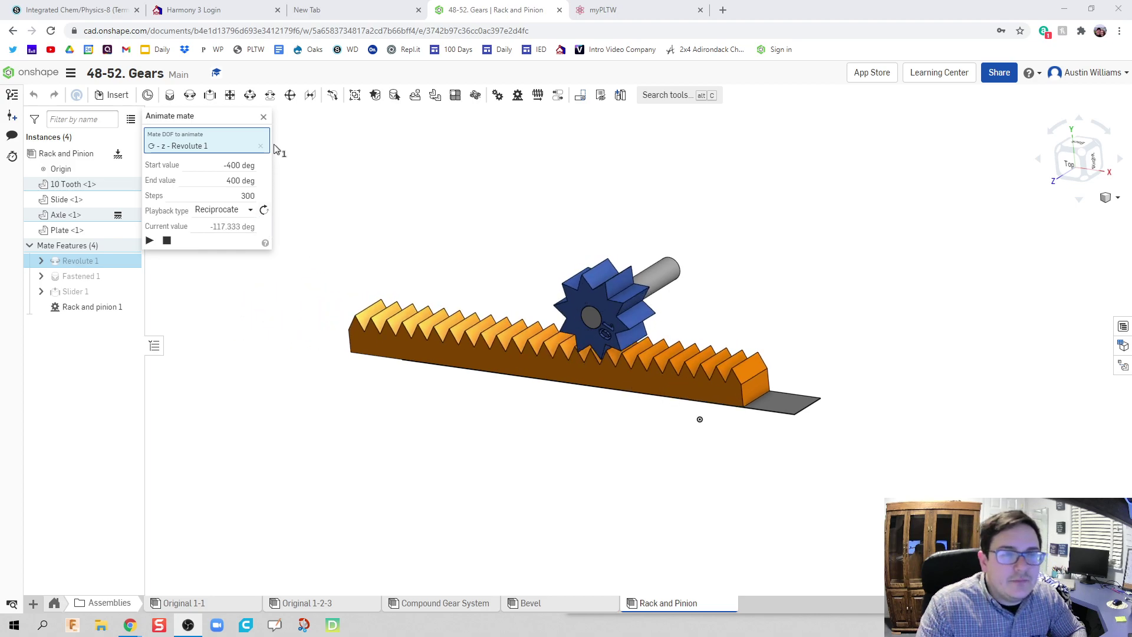
Step: Stop the mate animation and open the Gears part studio in the Gear Assets folder
{"action": "left_click", "coordinate": [264, 116]}
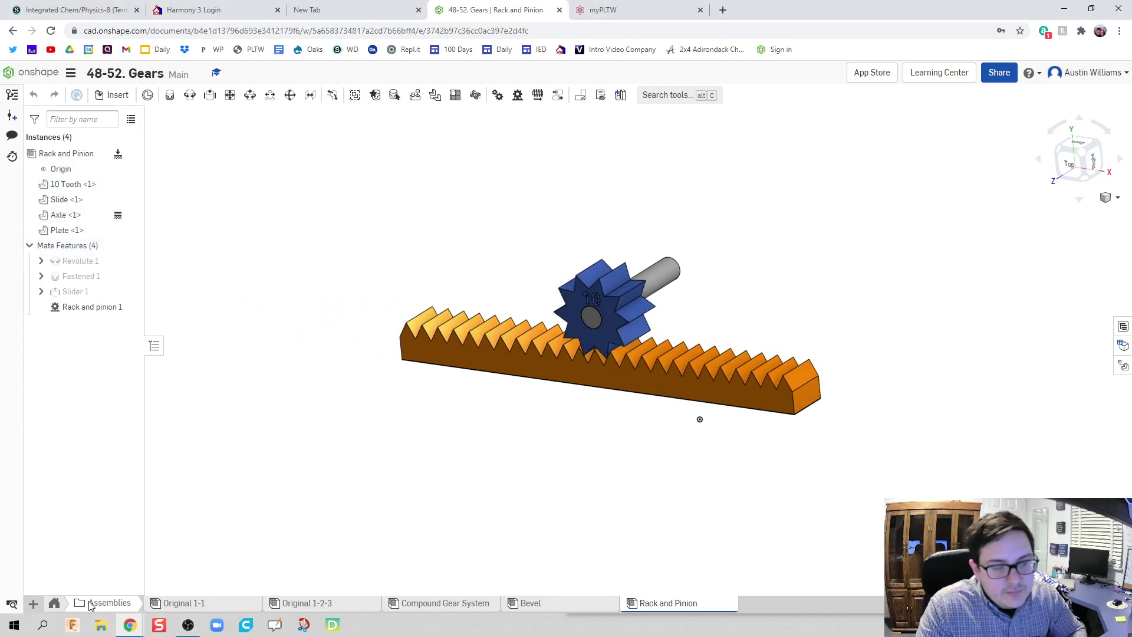
{"action": "left_click", "coordinate": [54, 603]}
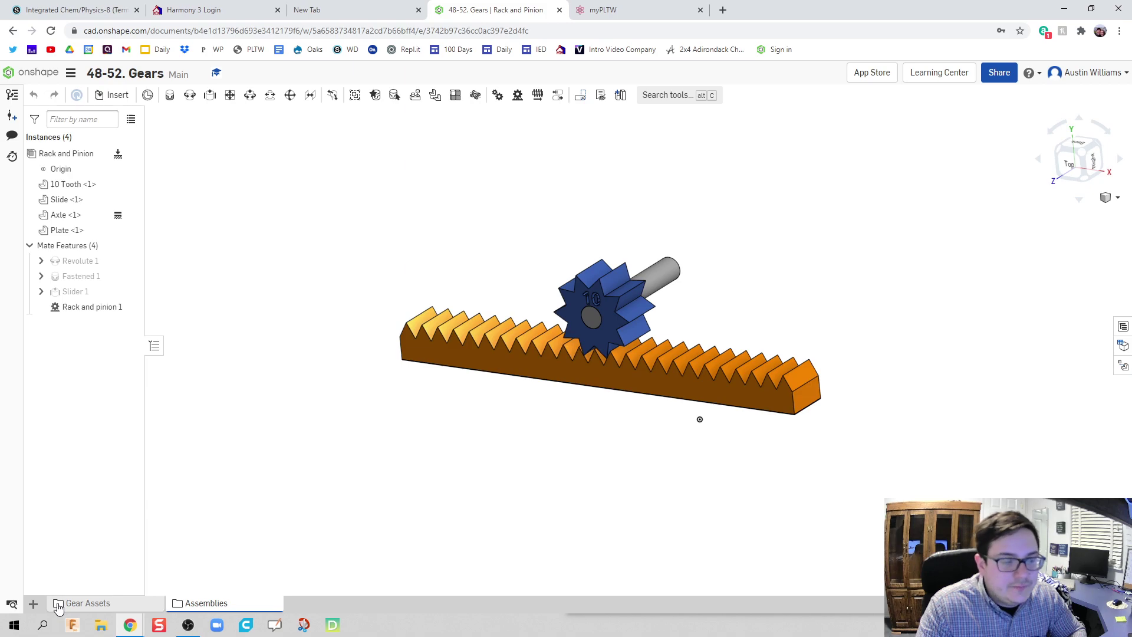
{"action": "left_click", "coordinate": [156, 606]}
{"action": "mouse_move", "coordinate": [207, 609]}
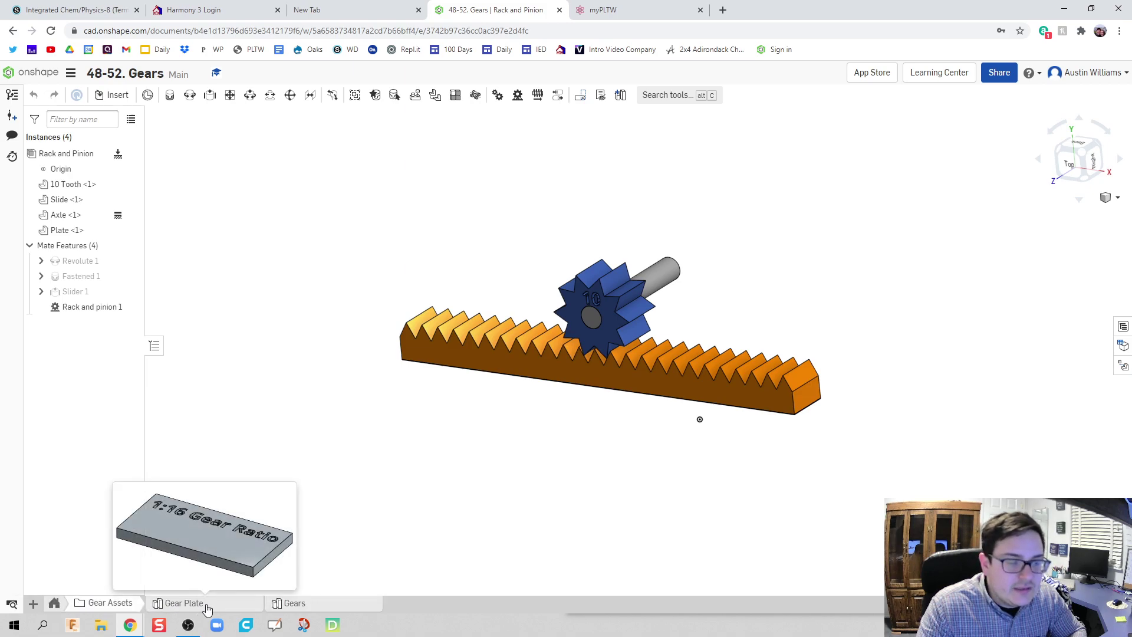
{"action": "left_click", "coordinate": [331, 603]}
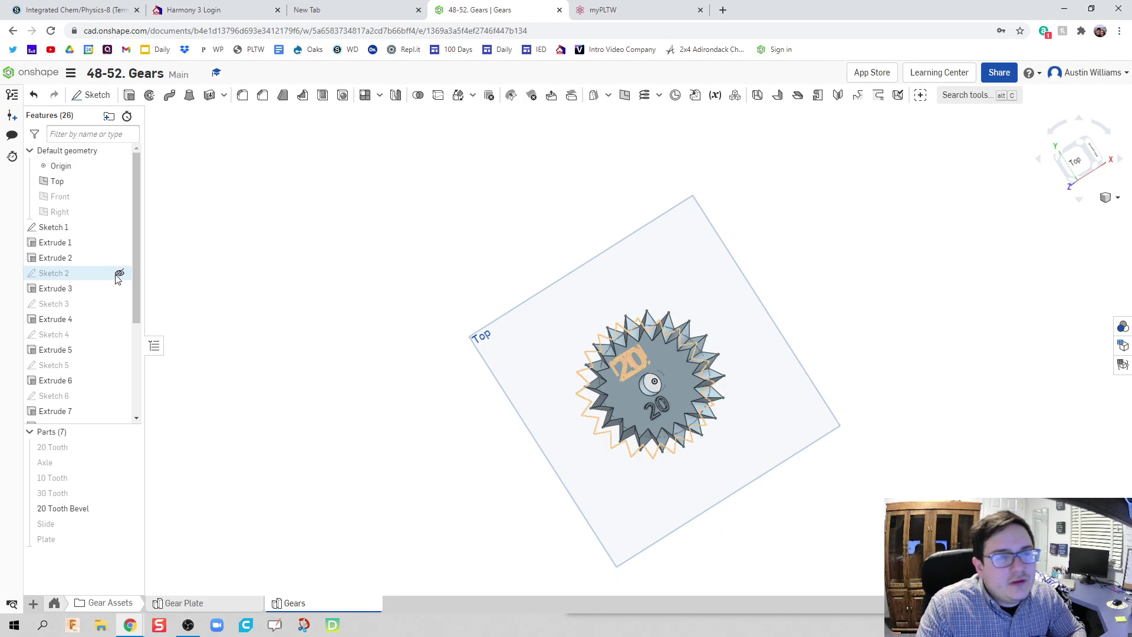
Step: View Sketch 1 of the gear, exit it unchanged, and hide the 20 Tooth Bevel part
{"action": "double_click", "coordinate": [64, 230]}
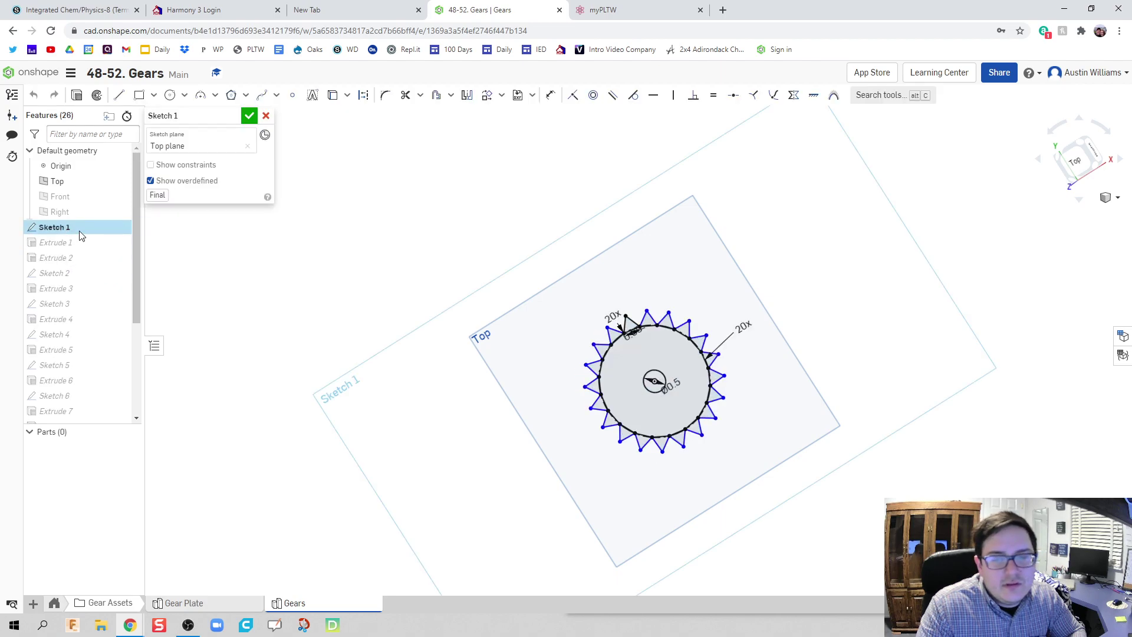
{"action": "key", "text": "Left"}
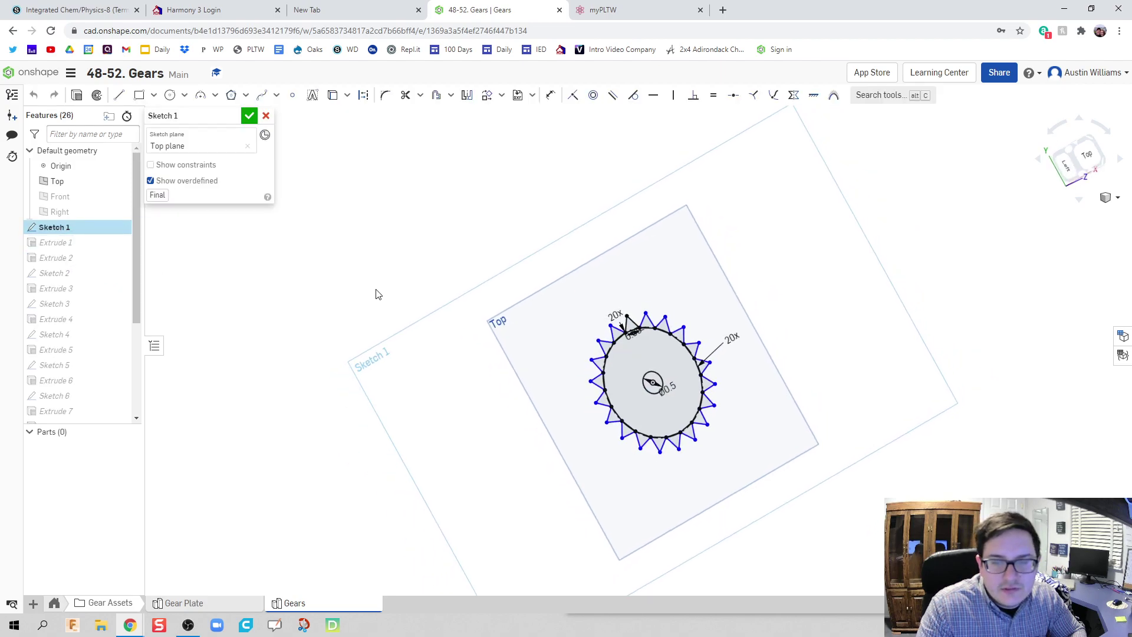
{"action": "left_click", "coordinate": [267, 118]}
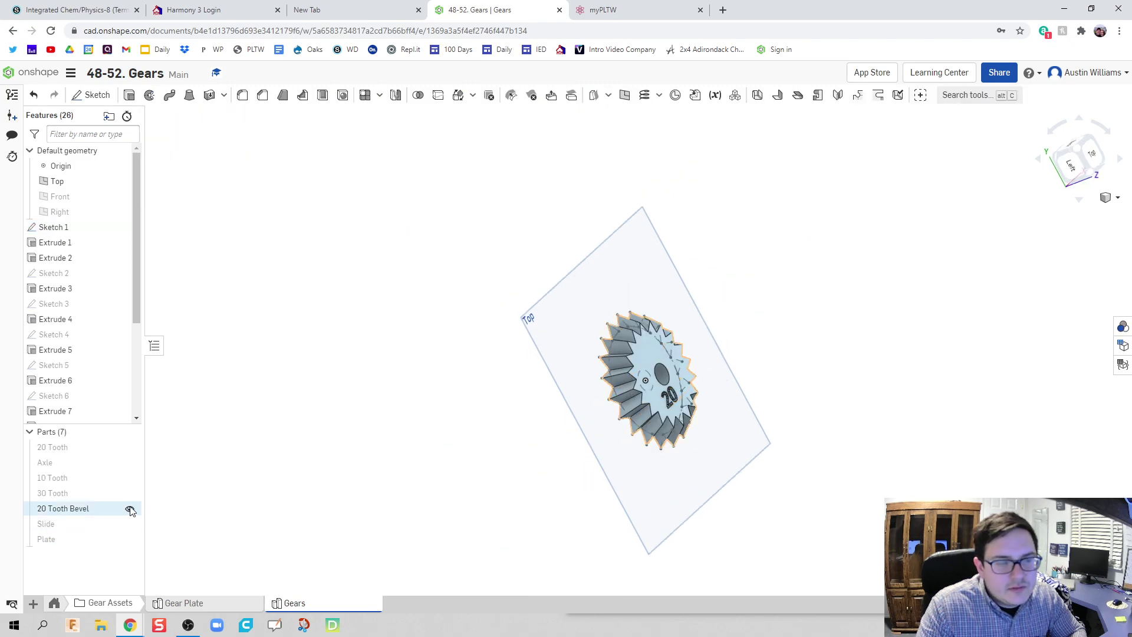
{"action": "left_click", "coordinate": [129, 509]}
{"action": "left_click", "coordinate": [92, 230]}
Step: Reopen Sketch 1, check the 0.39 tooth base width dimension, and exit the sketch
{"action": "double_click", "coordinate": [93, 231]}
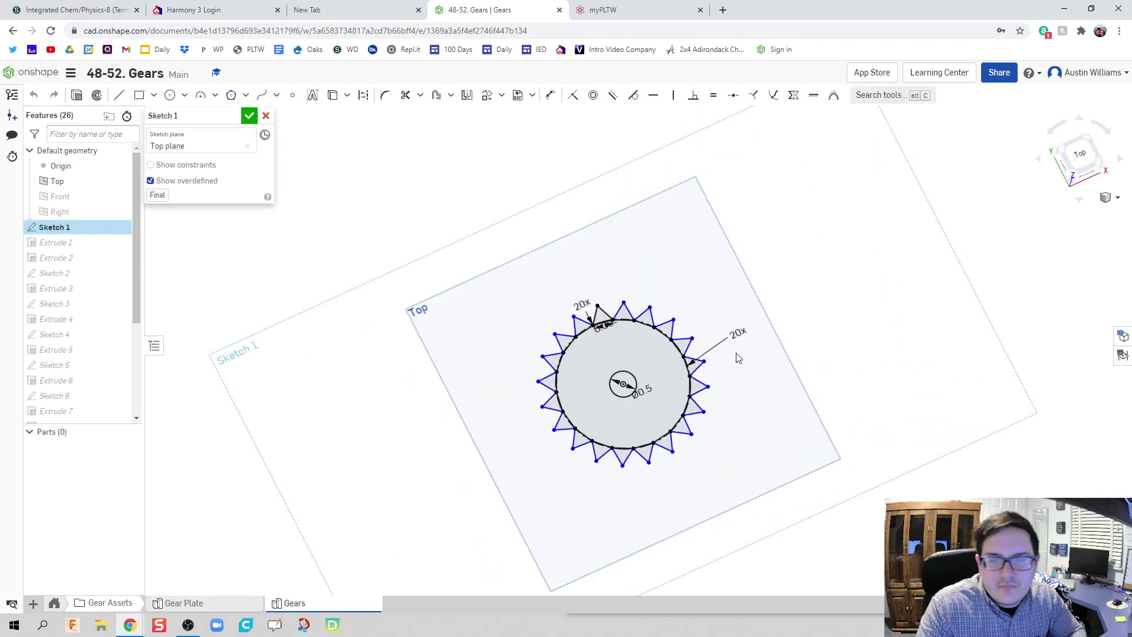
{"action": "scroll", "coordinate": [503, 321], "scroll_direction": "up", "scroll_amount": 3}
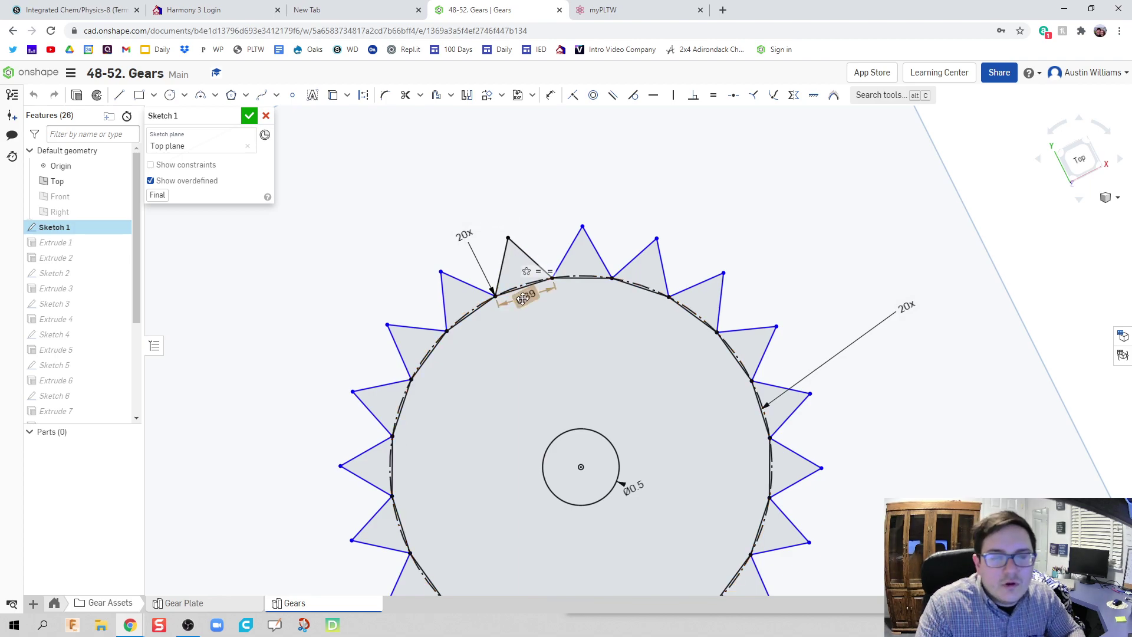
{"action": "double_click", "coordinate": [523, 299]}
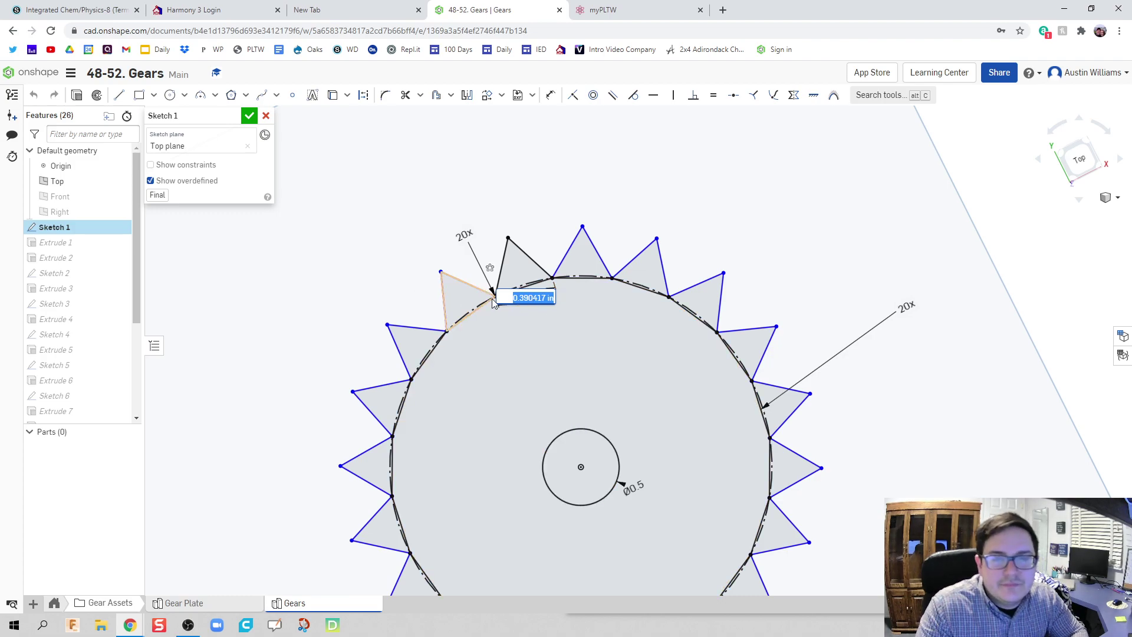
{"action": "scroll", "coordinate": [514, 293], "scroll_direction": "up", "scroll_amount": 1}
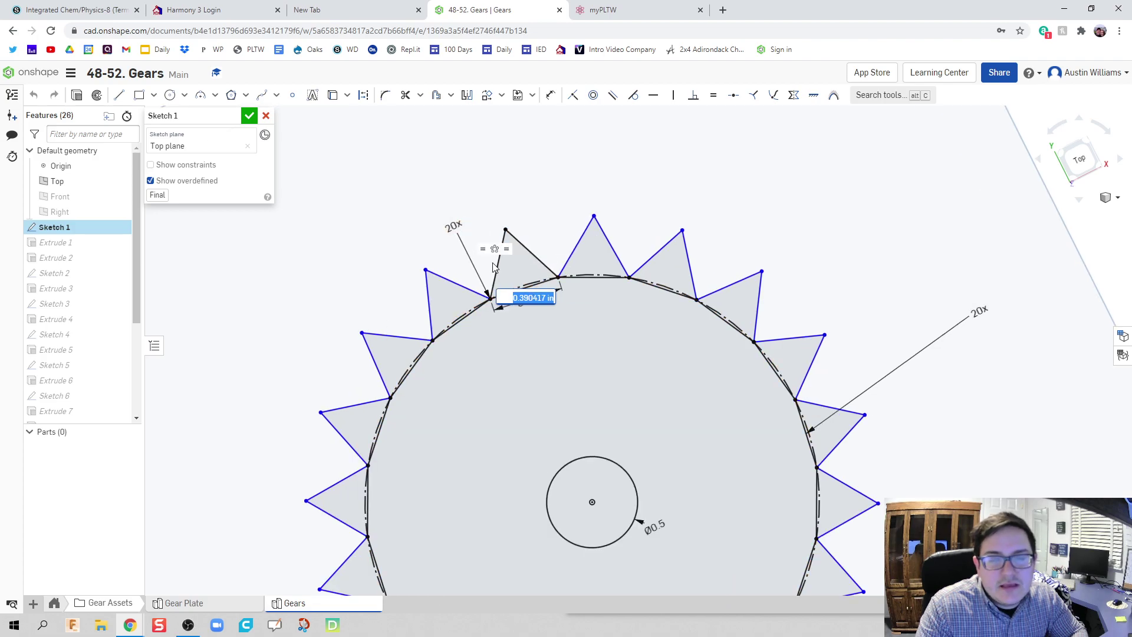
{"action": "left_click", "coordinate": [248, 115]}
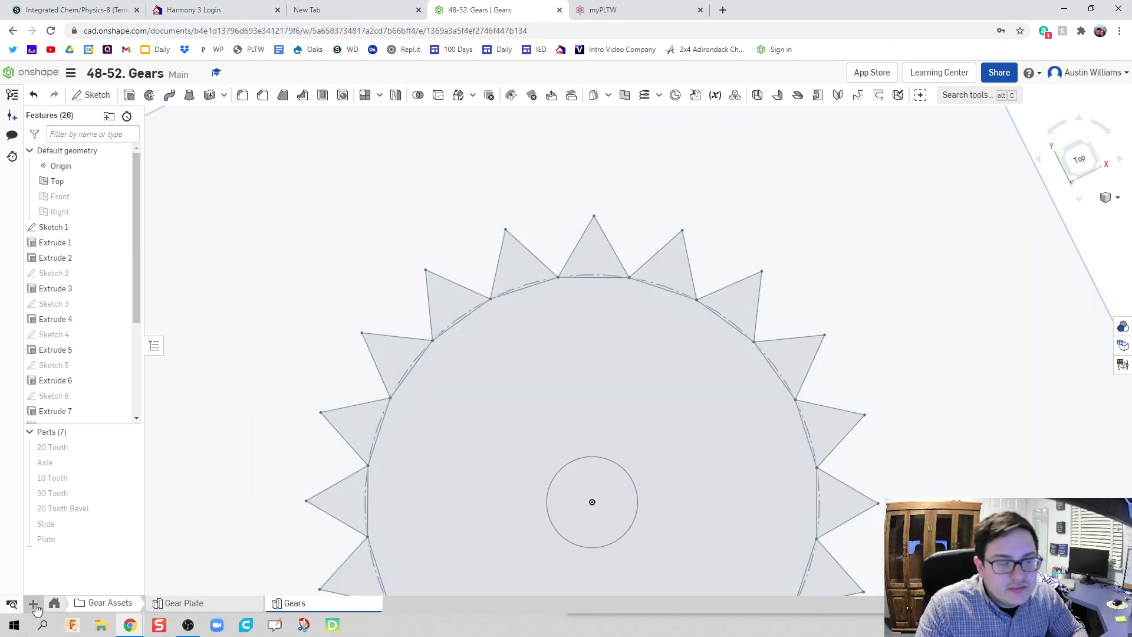
Step: Create a new part studio in the document
{"action": "left_click", "coordinate": [34, 605]}
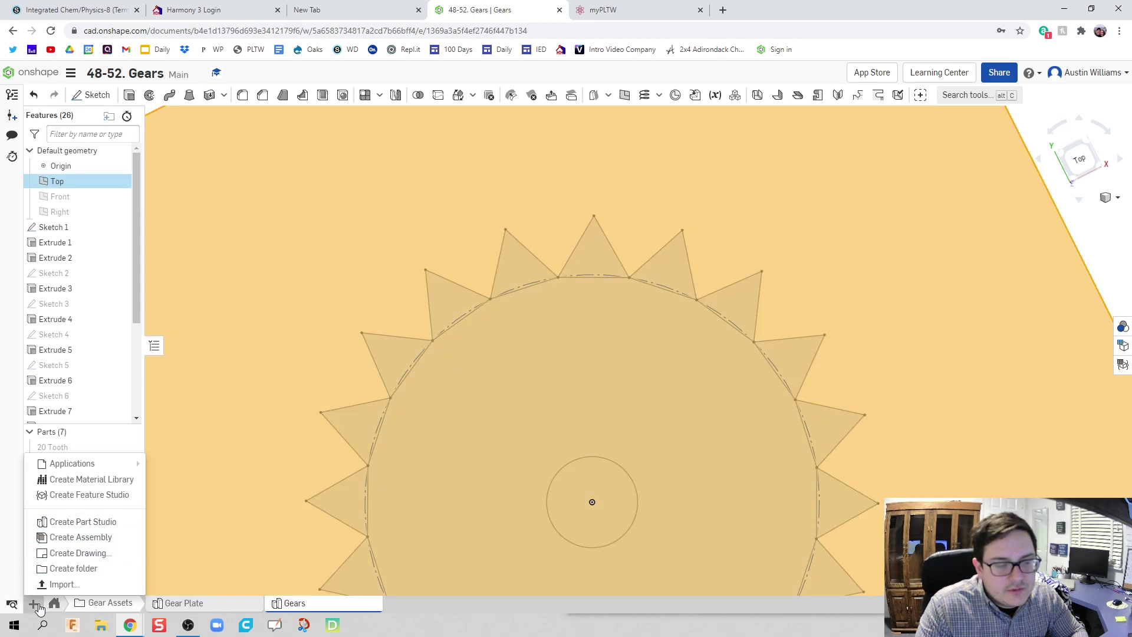
{"action": "left_click", "coordinate": [35, 605]}
{"action": "left_click", "coordinate": [37, 605]}
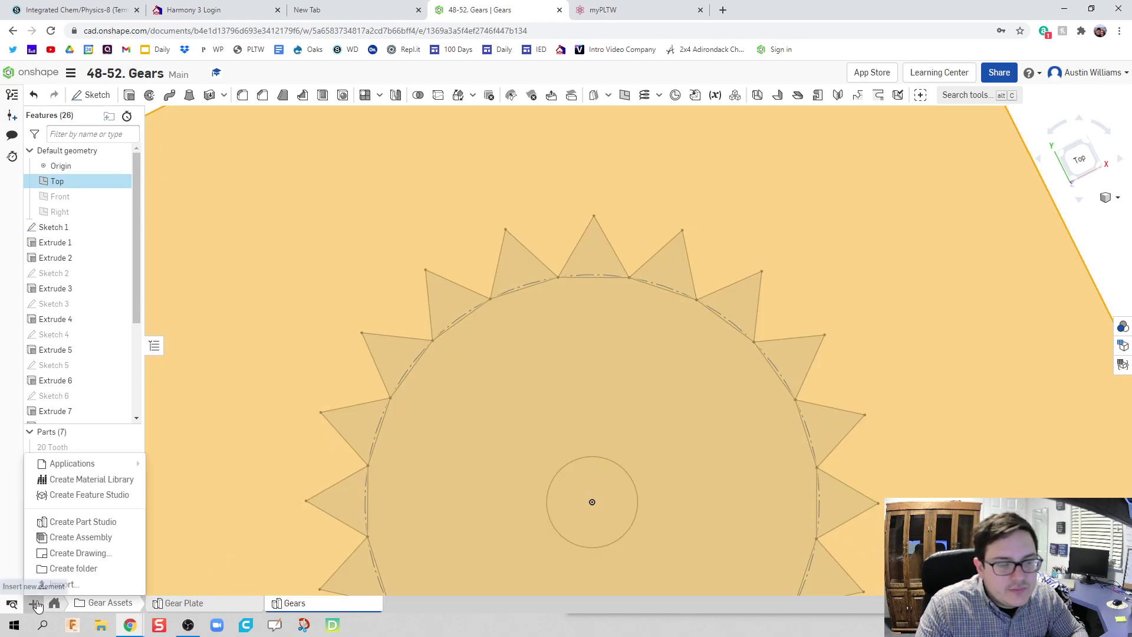
{"action": "left_click", "coordinate": [71, 522]}
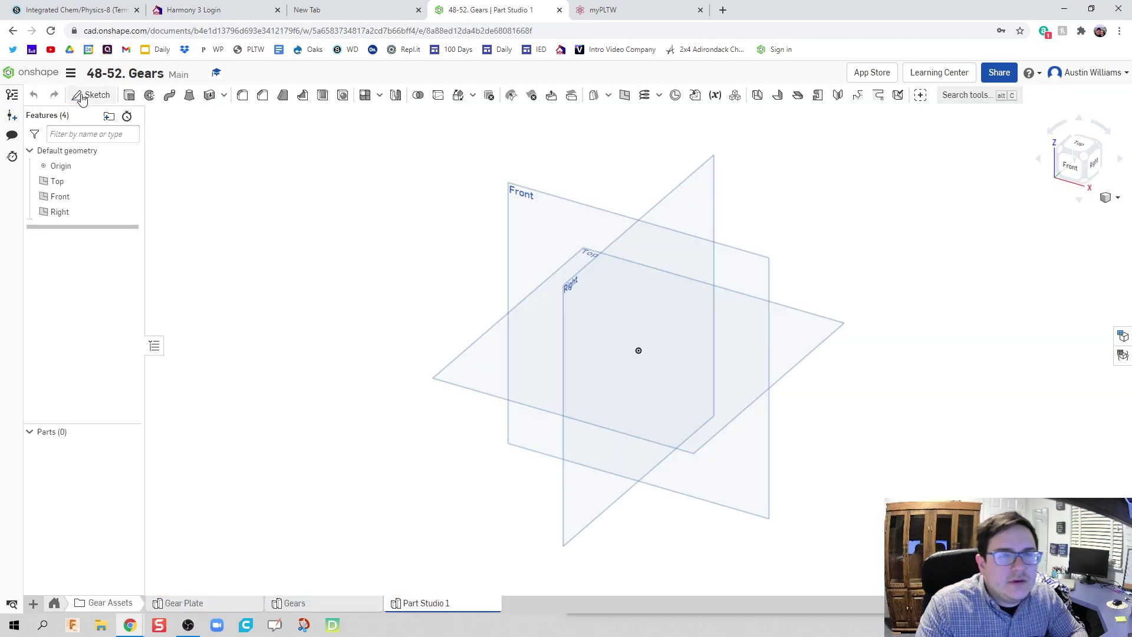
Step: Start a sketch on the Top plane, viewed normal to it
{"action": "left_click", "coordinate": [82, 97]}
{"action": "left_click", "coordinate": [504, 359]}
{"action": "right_click", "coordinate": [504, 360]}
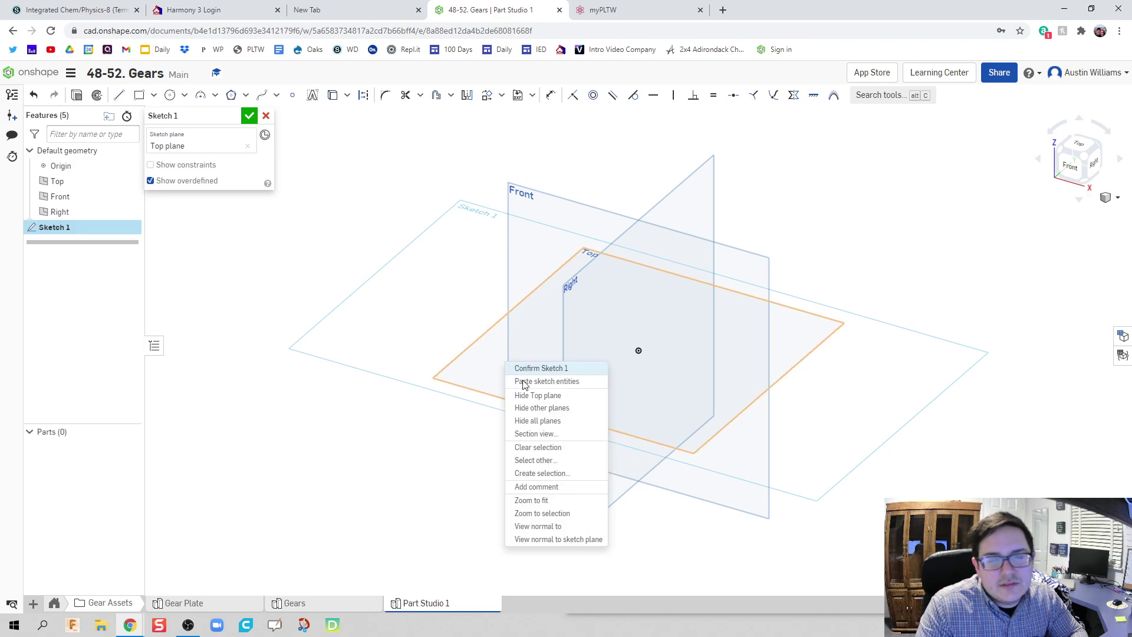
{"action": "left_click", "coordinate": [554, 539]}
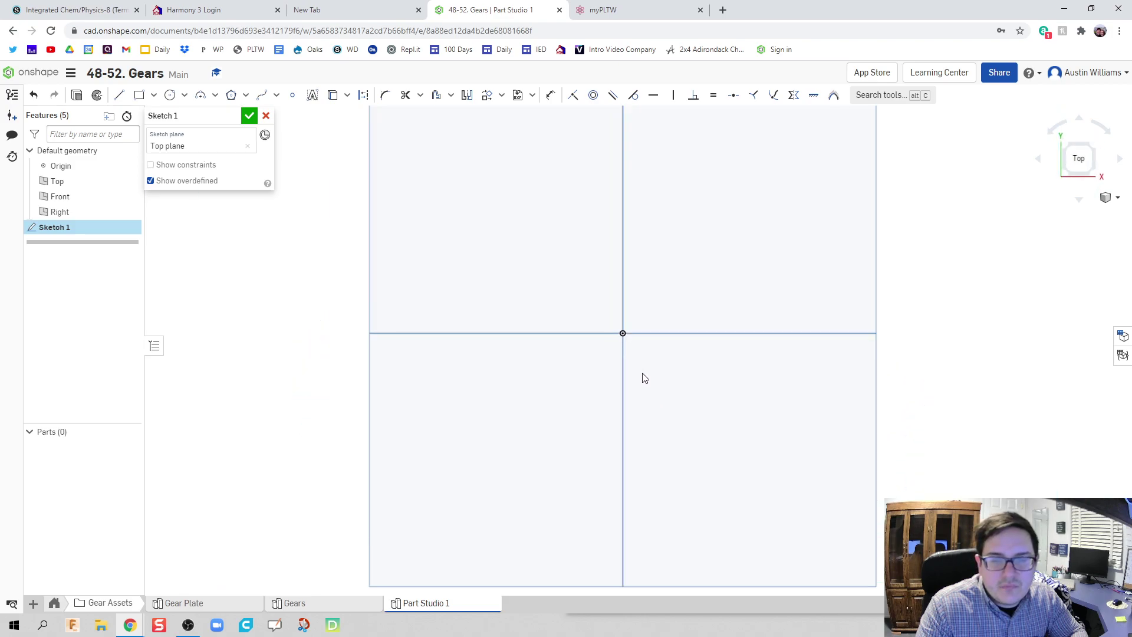
Step: Draw a center-point rectangle centred on the origin
{"action": "left_click", "coordinate": [389, 286]}
{"action": "key", "text": "Escape"}
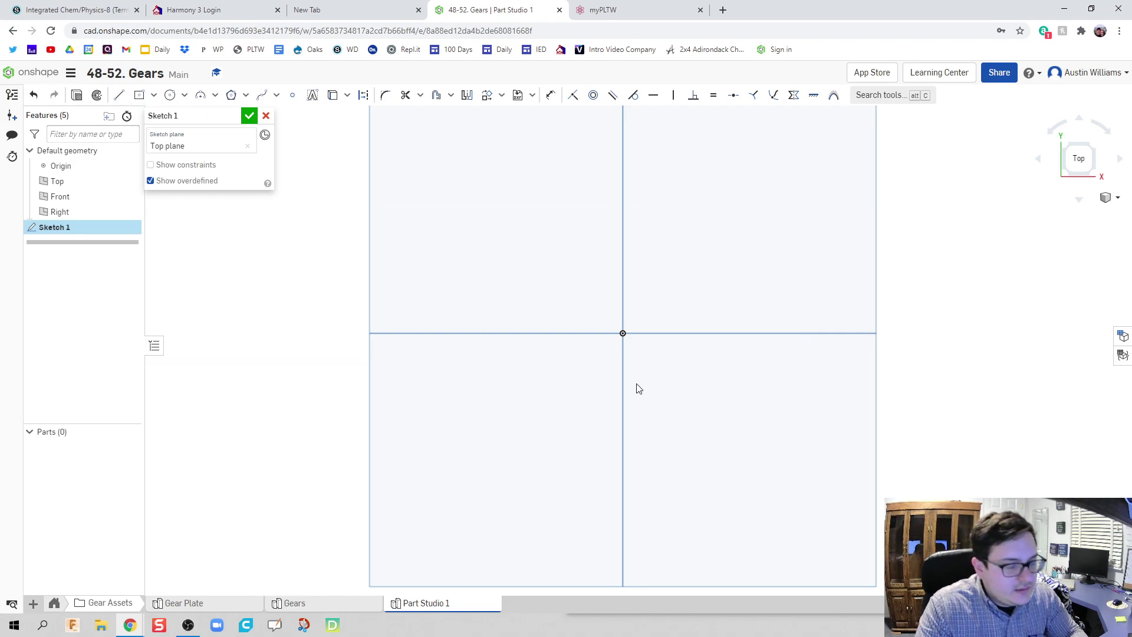
{"action": "left_click", "coordinate": [623, 334]}
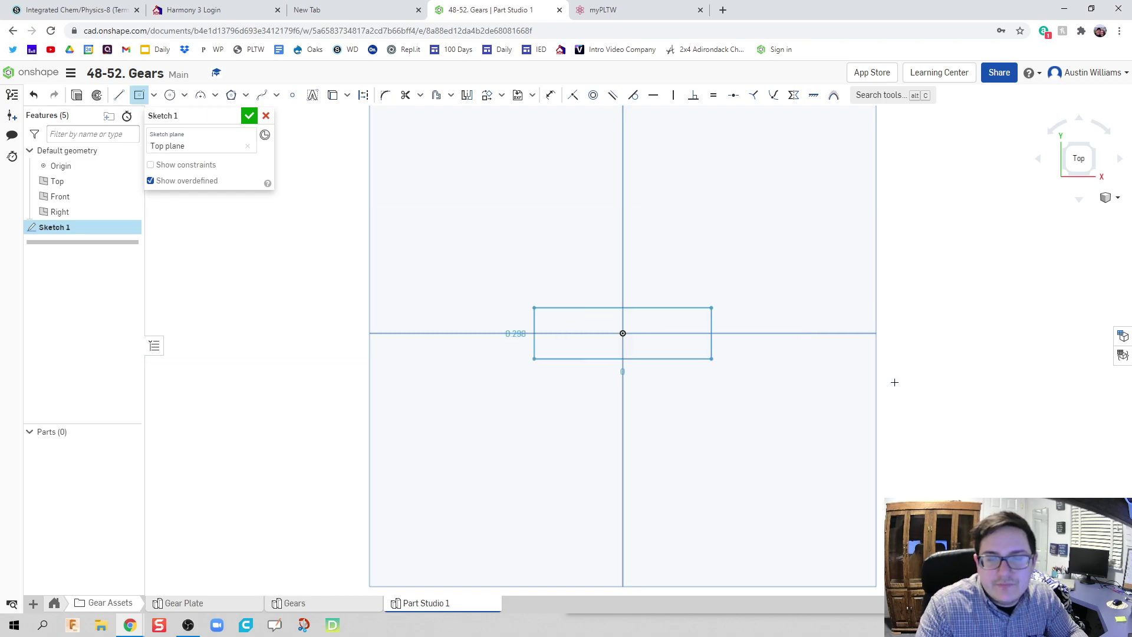
{"action": "left_click", "coordinate": [945, 384]}
Step: Dimension the rectangle 8 wide and 0.5 tall
{"action": "key", "text": "d"}
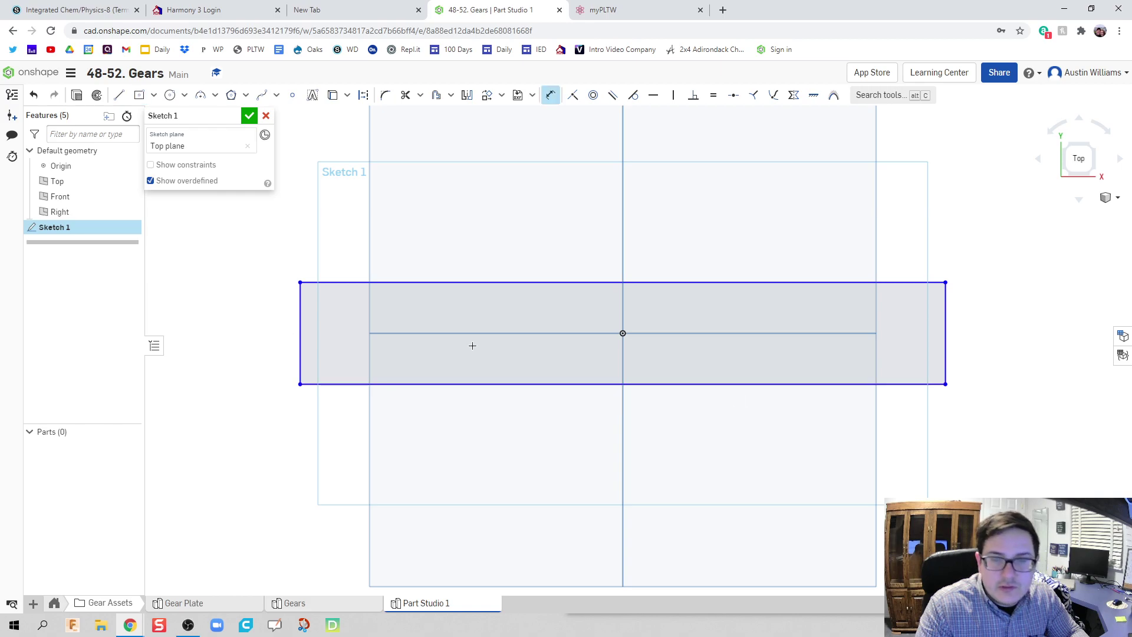
{"action": "left_click", "coordinate": [330, 283]}
{"action": "left_click", "coordinate": [341, 252]}
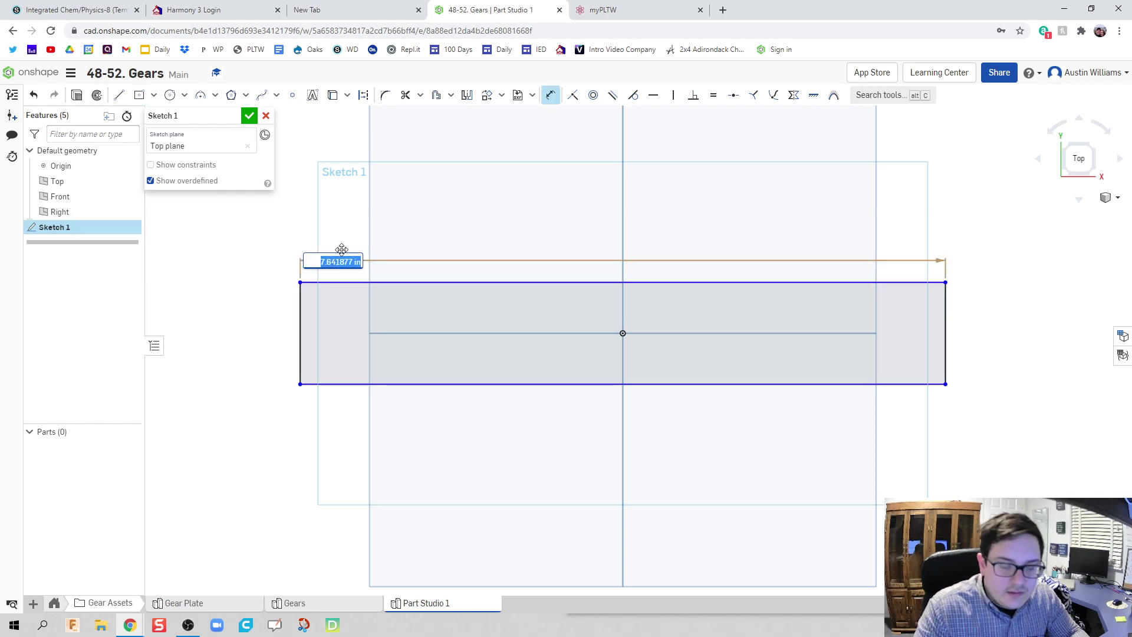
{"action": "key", "text": "Return"}
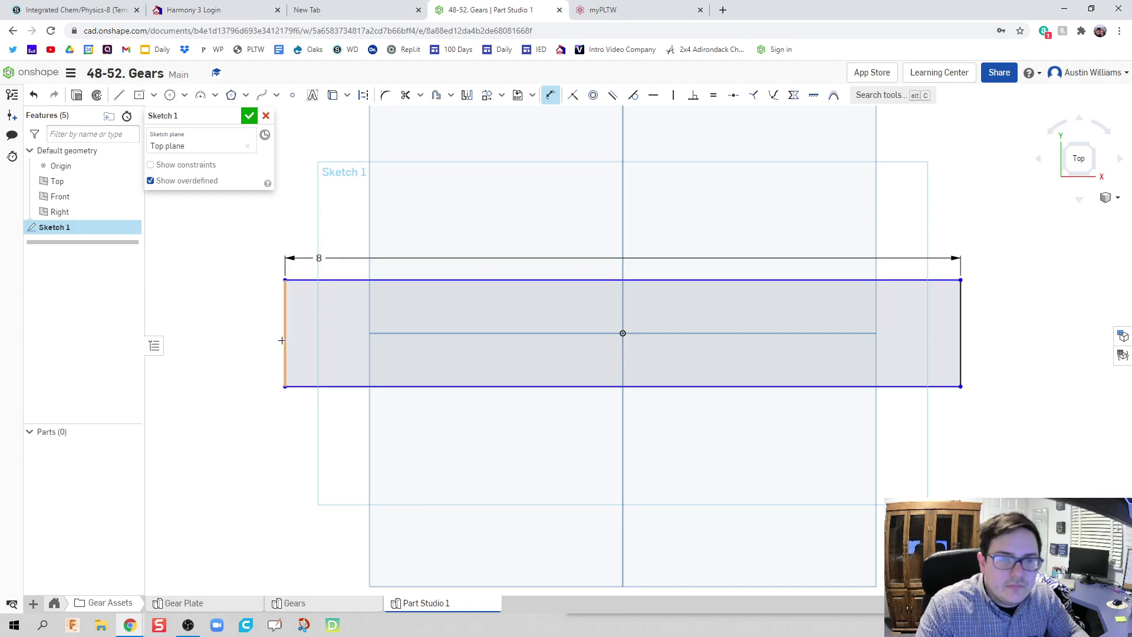
{"action": "type", "text": "0.5"}
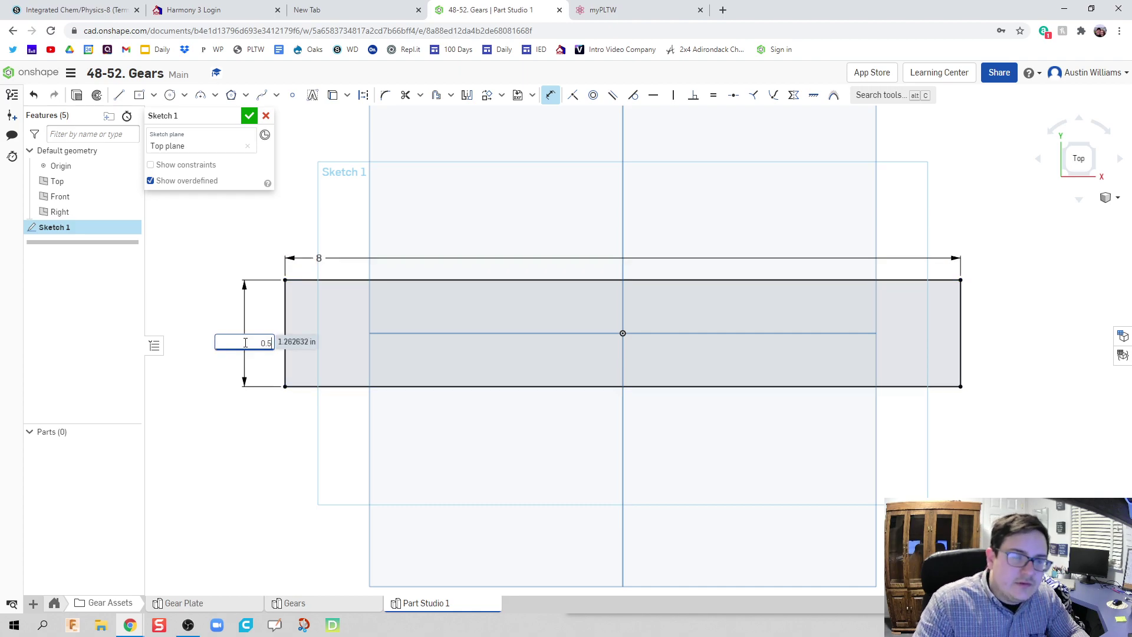
{"action": "key", "text": "Return"}
{"action": "scroll", "coordinate": [621, 372], "scroll_direction": "up", "scroll_amount": 3}
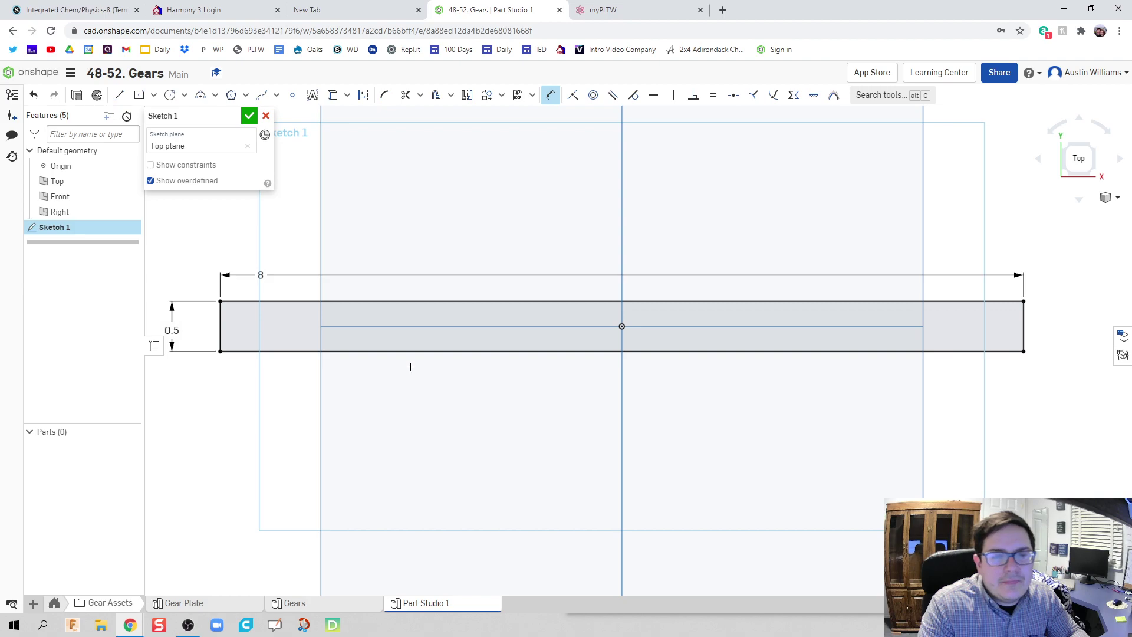
Step: Draw a triangular tooth on the rectangle's top edge at its left corner
{"action": "scroll", "coordinate": [501, 370], "scroll_direction": "up", "scroll_amount": 5}
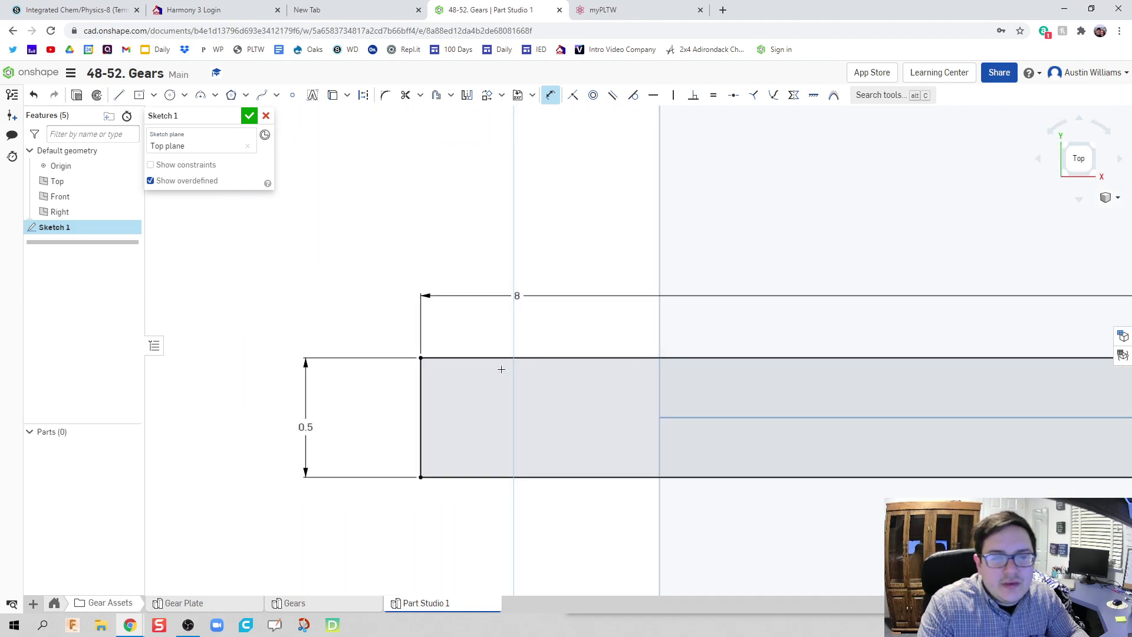
{"action": "key", "text": "l"}
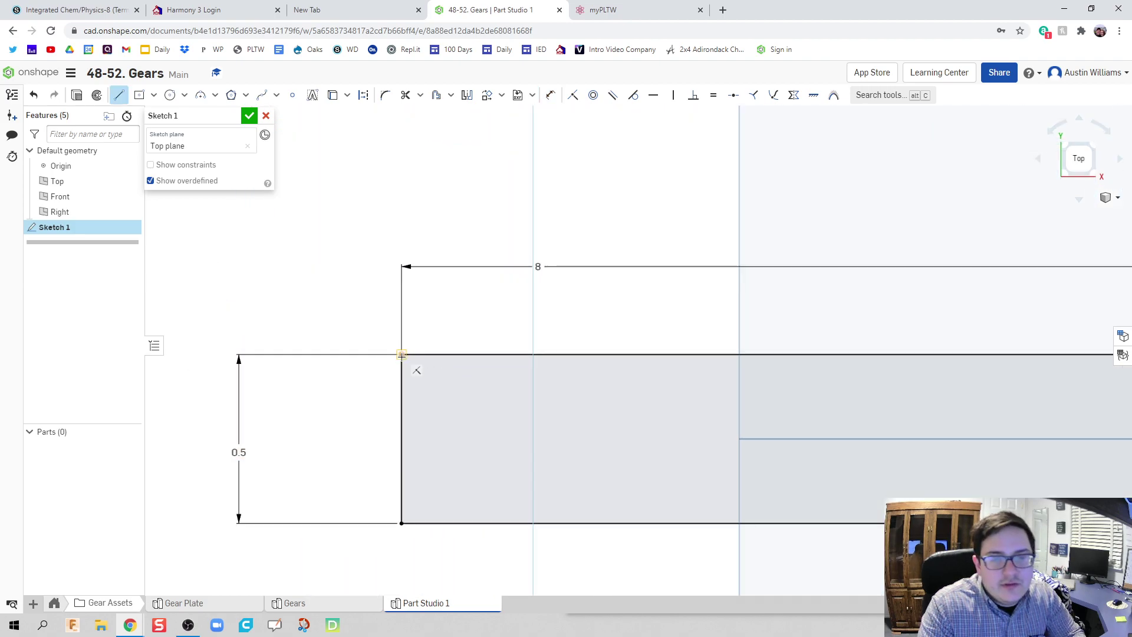
{"action": "left_click", "coordinate": [402, 354]}
{"action": "left_click", "coordinate": [455, 243]}
{"action": "left_click", "coordinate": [496, 355]}
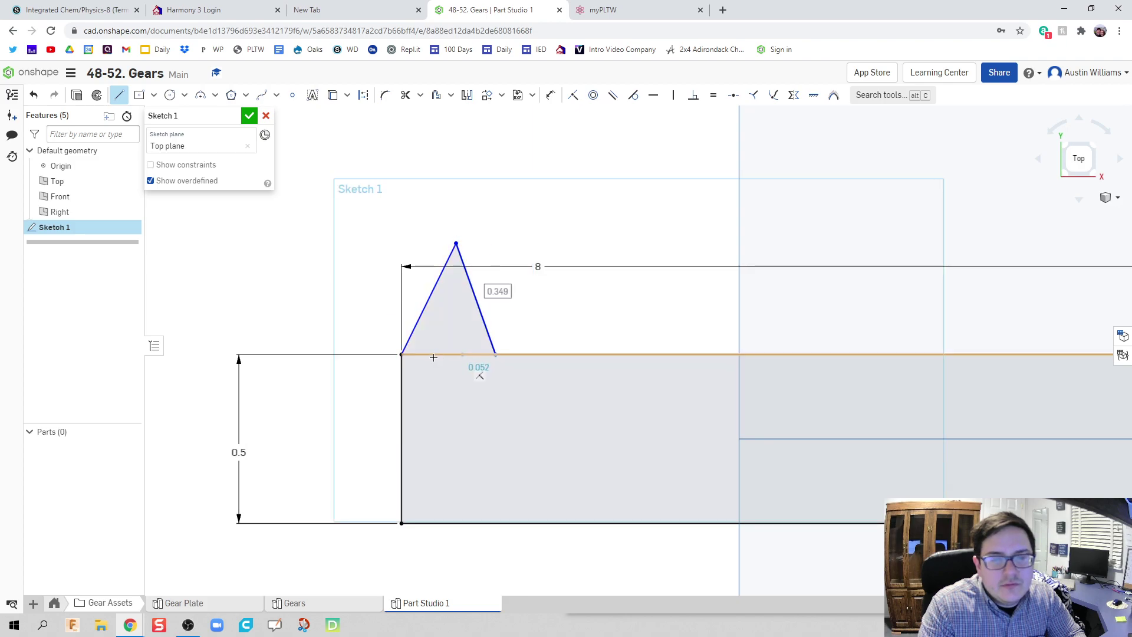
{"action": "left_click", "coordinate": [401, 354]}
{"action": "key", "text": "Escape"}
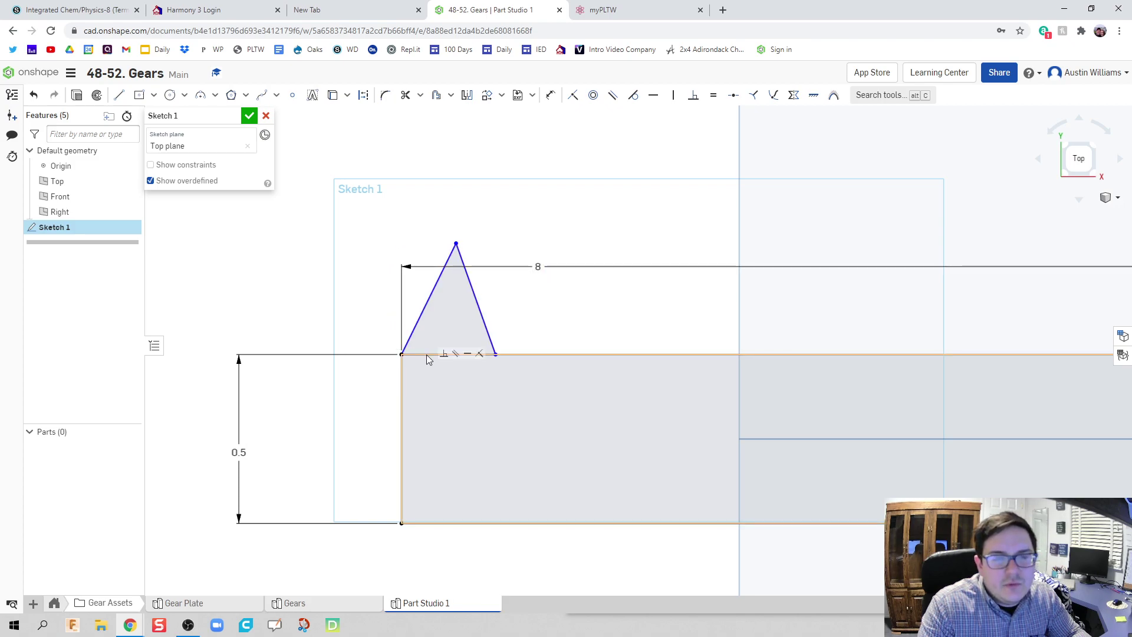
Step: Trim the baseline right of the tooth and dimension the tooth base to 0.39
{"action": "key", "text": "d"}
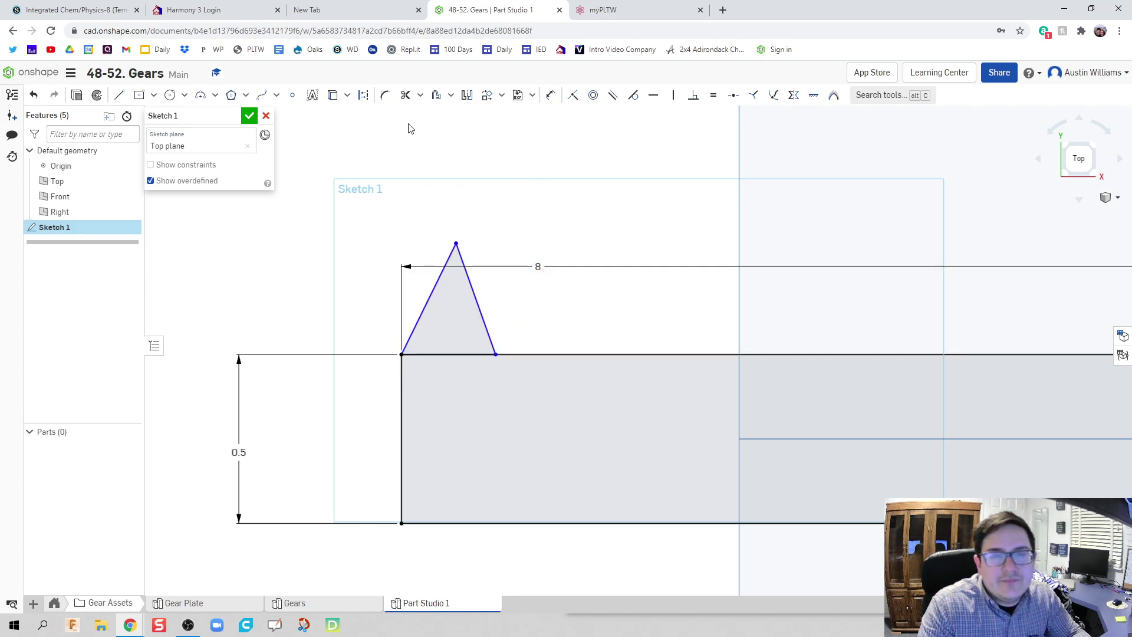
{"action": "left_click", "coordinate": [571, 353]}
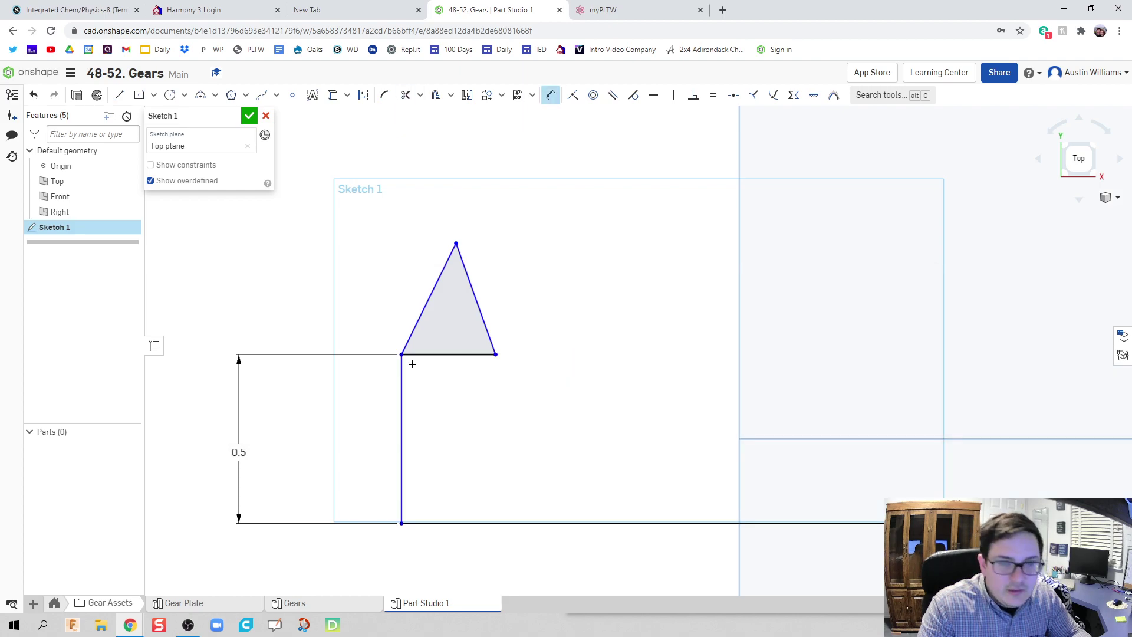
{"action": "left_click", "coordinate": [433, 352]}
{"action": "left_click", "coordinate": [437, 390]}
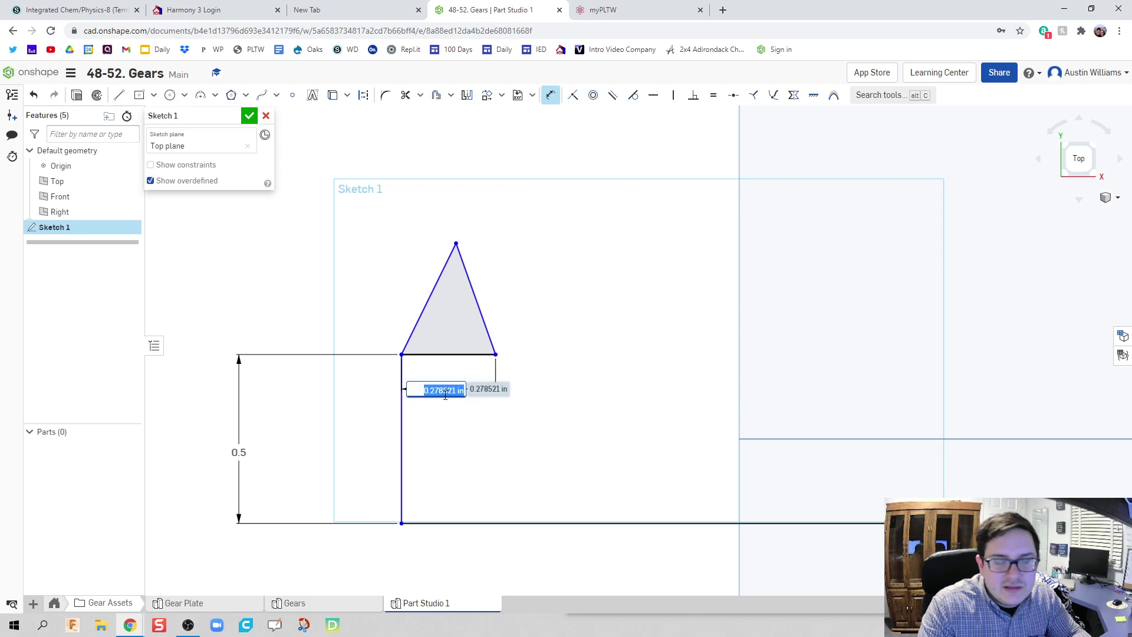
{"action": "type", "text": "0.390417 in"}
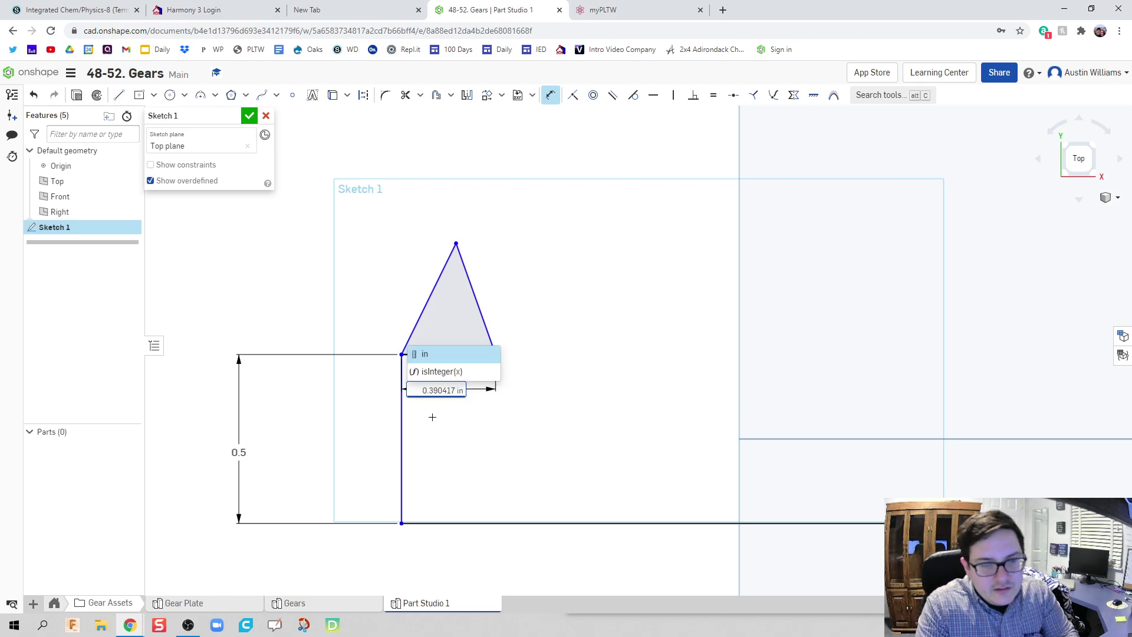
{"action": "key", "text": "Return"}
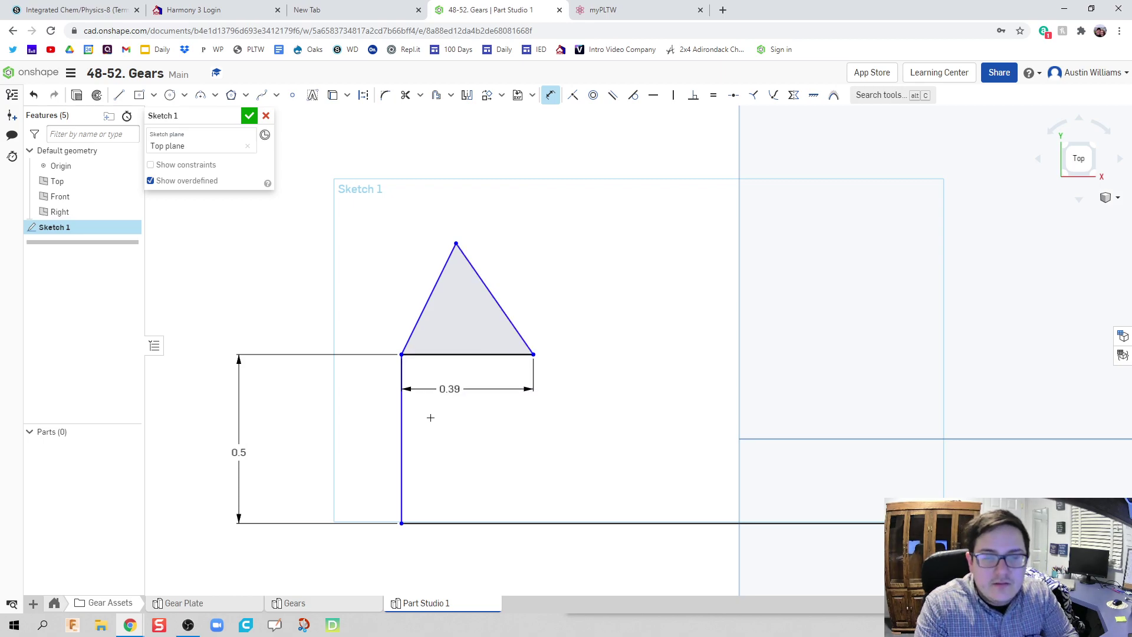
{"action": "scroll", "coordinate": [554, 378], "scroll_direction": "down", "scroll_amount": 5}
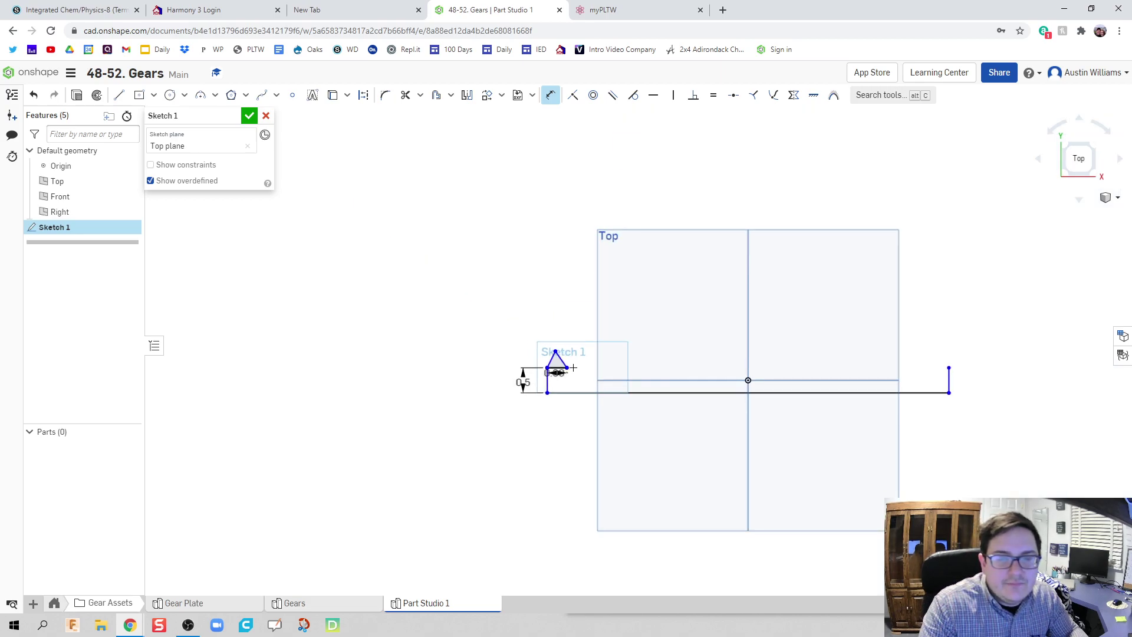
{"action": "scroll", "coordinate": [412, 351], "scroll_direction": "up", "scroll_amount": 4}
Step: Draw a line from the tooth's right corner to close the rack outline
{"action": "key", "text": "l"}
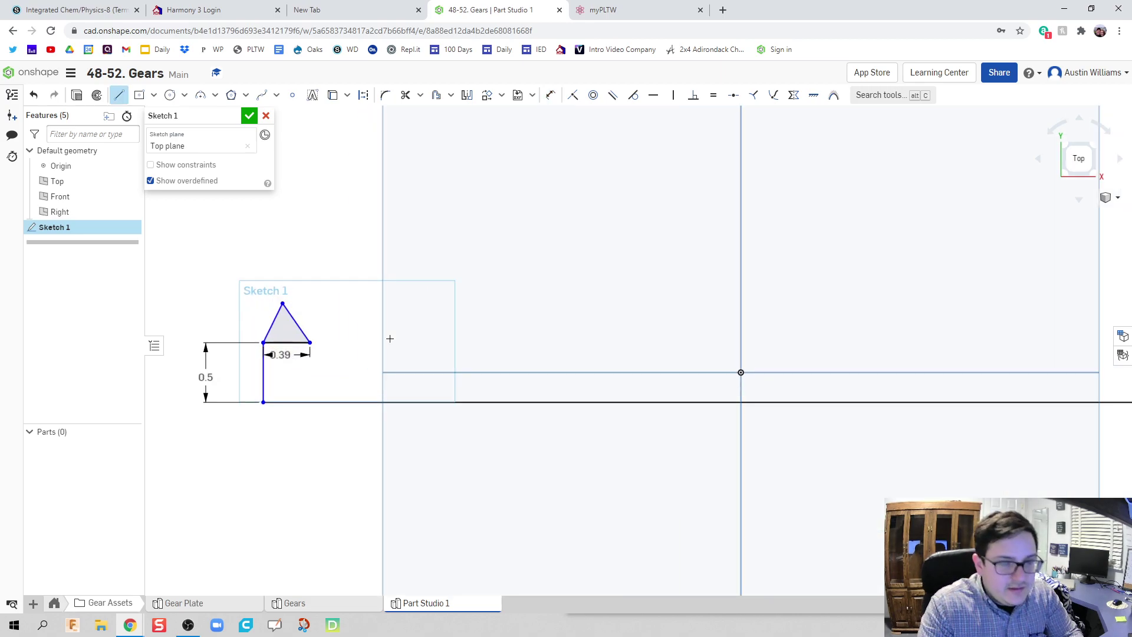
{"action": "left_click", "coordinate": [310, 342]}
{"action": "mouse_move", "coordinate": [733, 332]}
{"action": "middle_mouse_down"}
{"action": "mouse_move", "coordinate": [672, 363]}
{"action": "mouse_move", "coordinate": [413, 389]}
{"action": "middle_mouse_up"}
{"action": "left_click", "coordinate": [408, 393]}
{"action": "scroll", "coordinate": [519, 397], "scroll_direction": "up", "scroll_amount": 3}
{"action": "mouse_move", "coordinate": [212, 397]}
{"action": "middle_mouse_down"}
{"action": "mouse_move", "coordinate": [409, 458]}
{"action": "mouse_move", "coordinate": [624, 425]}
{"action": "middle_mouse_up"}
{"action": "scroll", "coordinate": [419, 379], "scroll_direction": "up", "scroll_amount": 3}
{"action": "scroll", "coordinate": [415, 340], "scroll_direction": "up", "scroll_amount": 3}
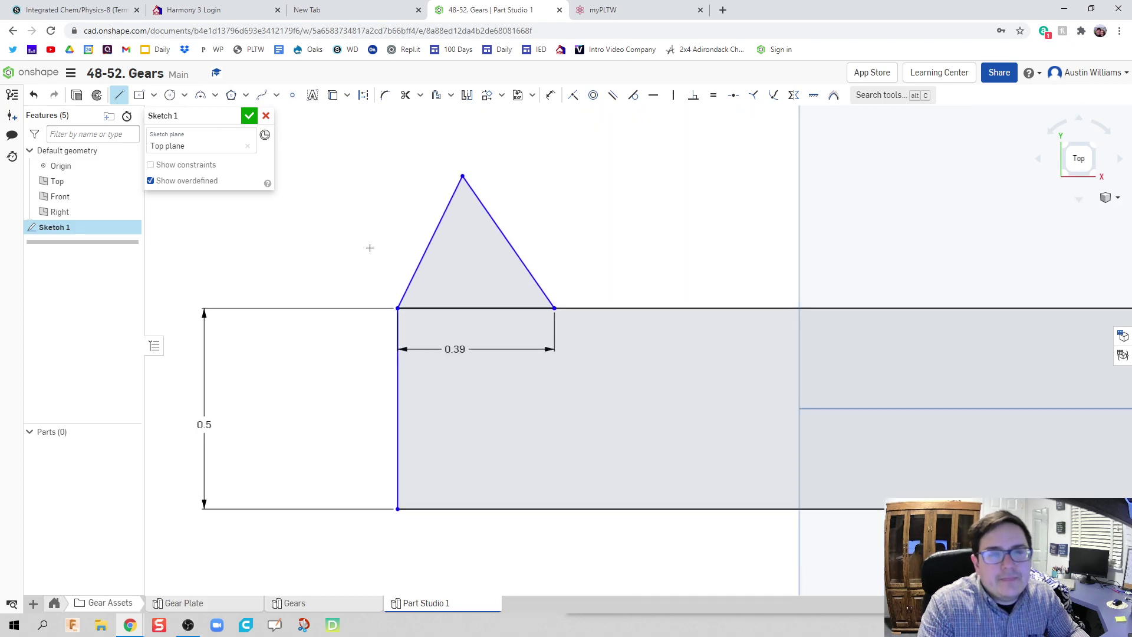
{"action": "scroll", "coordinate": [371, 240], "scroll_direction": "up", "scroll_amount": 2}
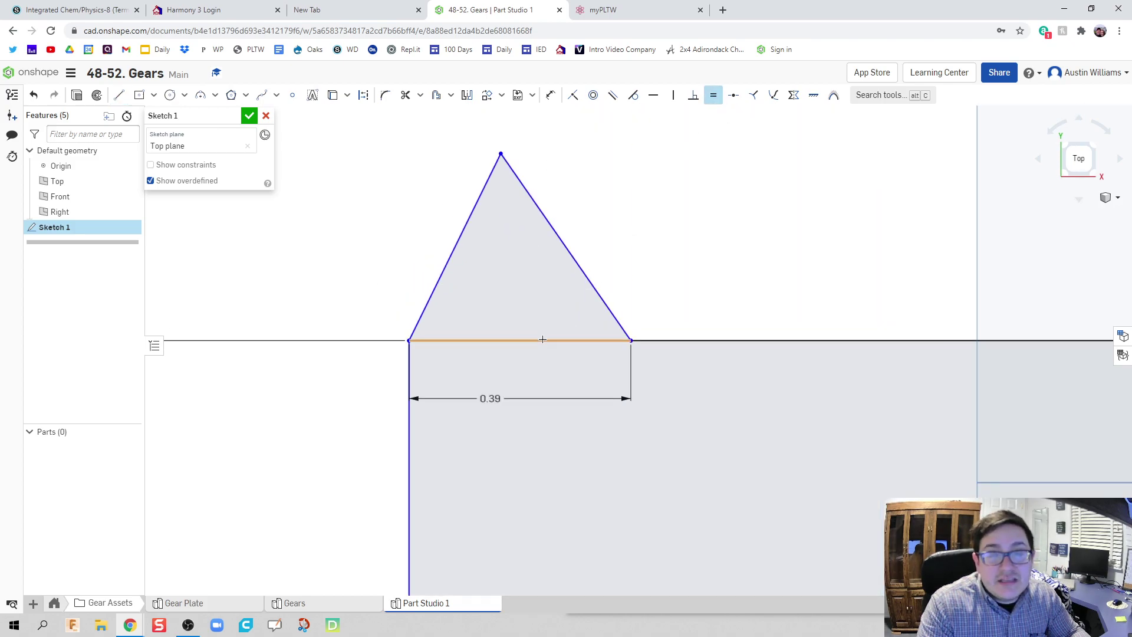
Step: Make both tooth sides equal to the base and select the tooth for a sketch pattern
{"action": "left_click", "coordinate": [469, 340]}
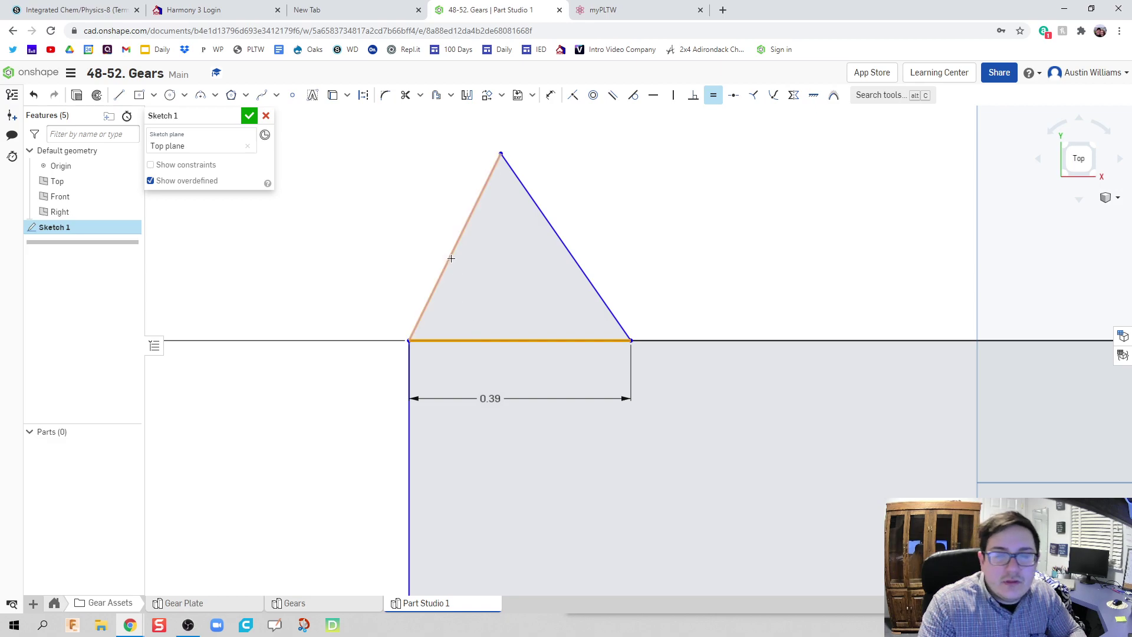
{"action": "left_click", "coordinate": [451, 258]}
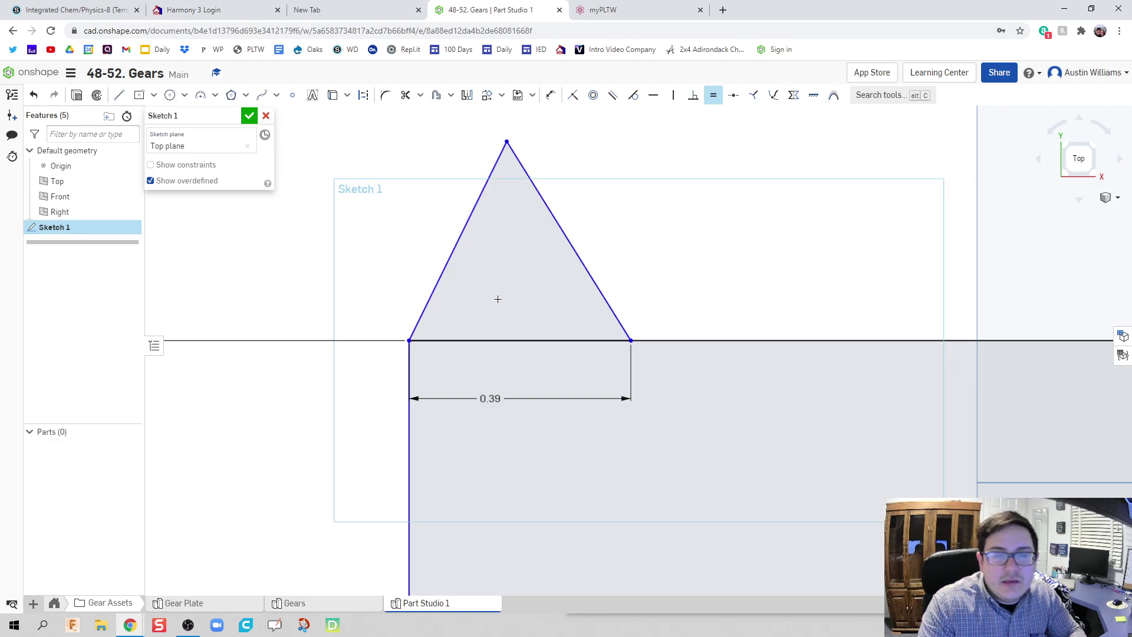
{"action": "left_click", "coordinate": [583, 270]}
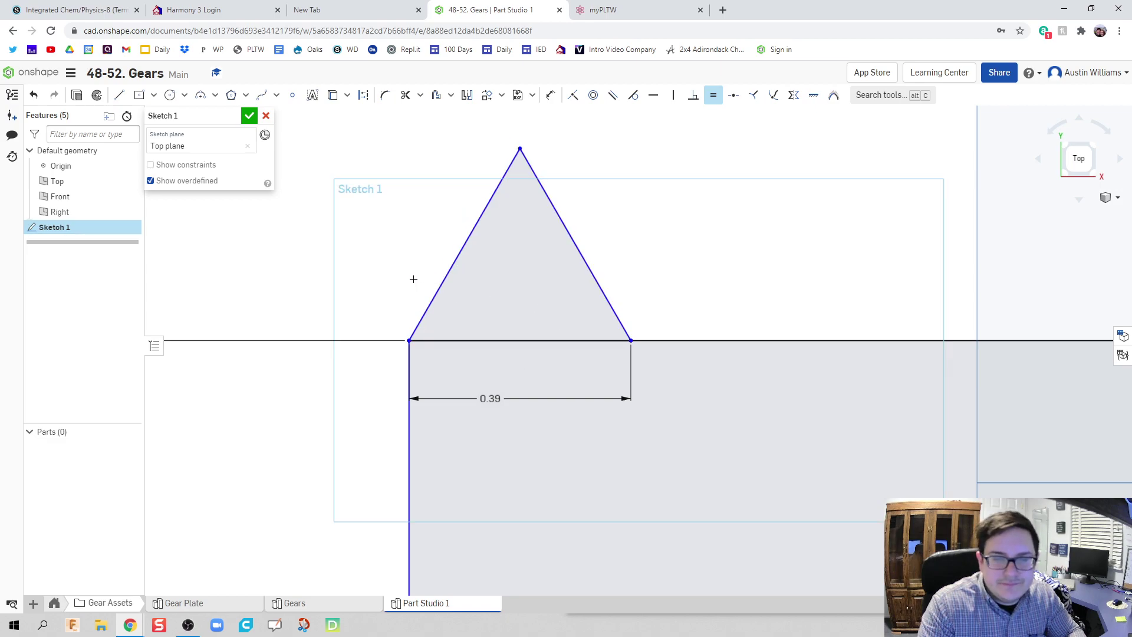
{"action": "scroll", "coordinate": [409, 270], "scroll_direction": "down", "scroll_amount": 3}
{"action": "scroll", "coordinate": [316, 313], "scroll_direction": "down", "scroll_amount": 3}
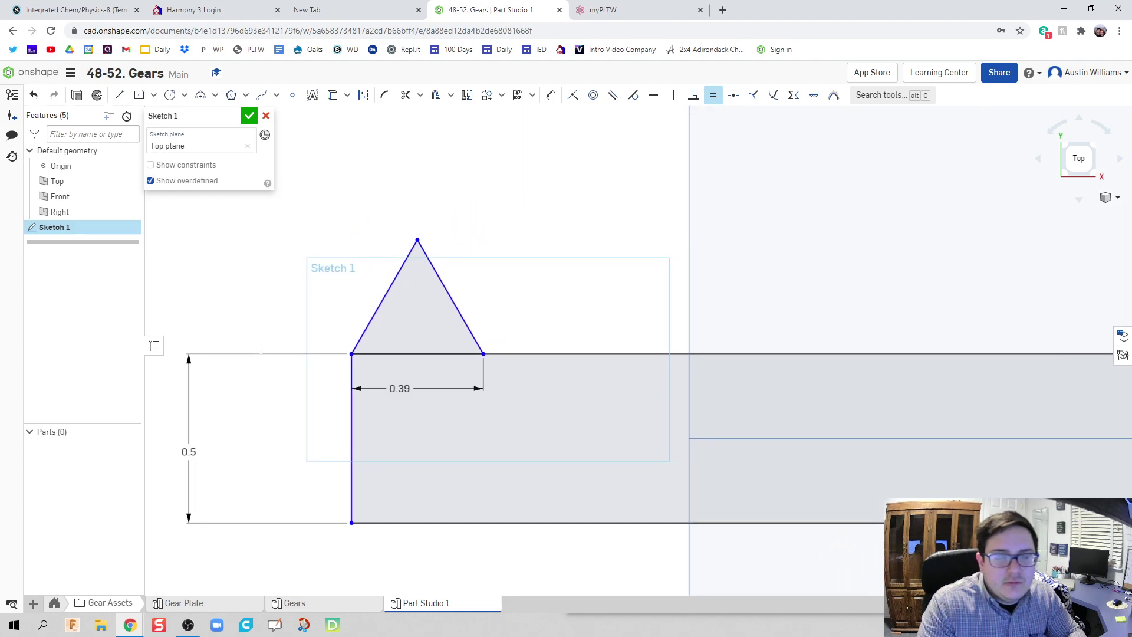
{"action": "scroll", "coordinate": [273, 331], "scroll_direction": "down", "scroll_amount": 3}
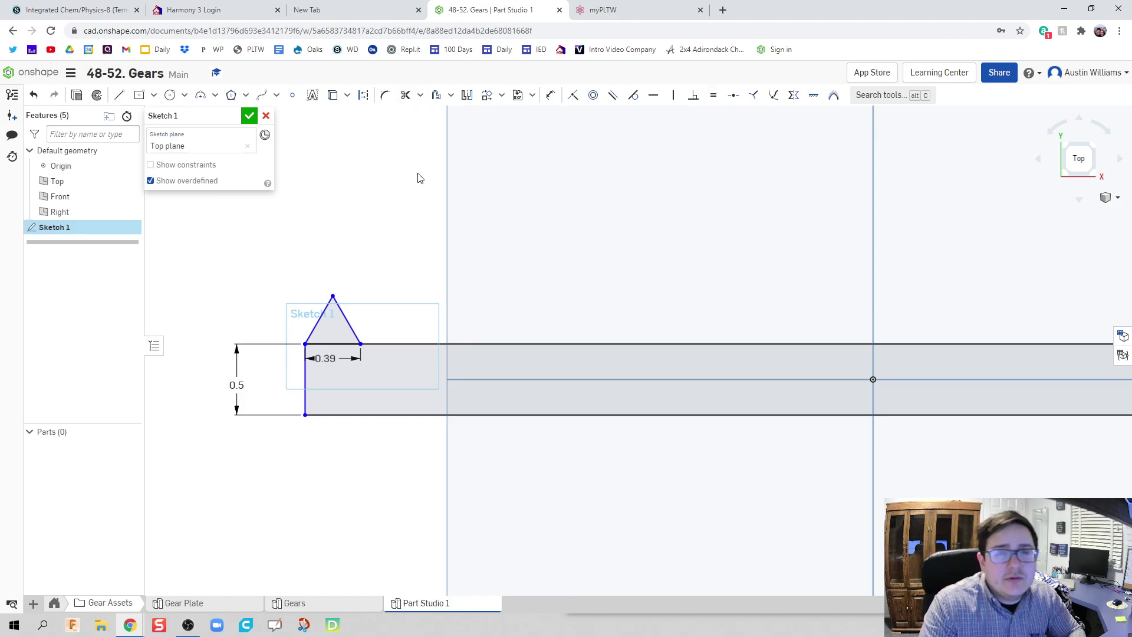
{"action": "left_click", "coordinate": [320, 320]}
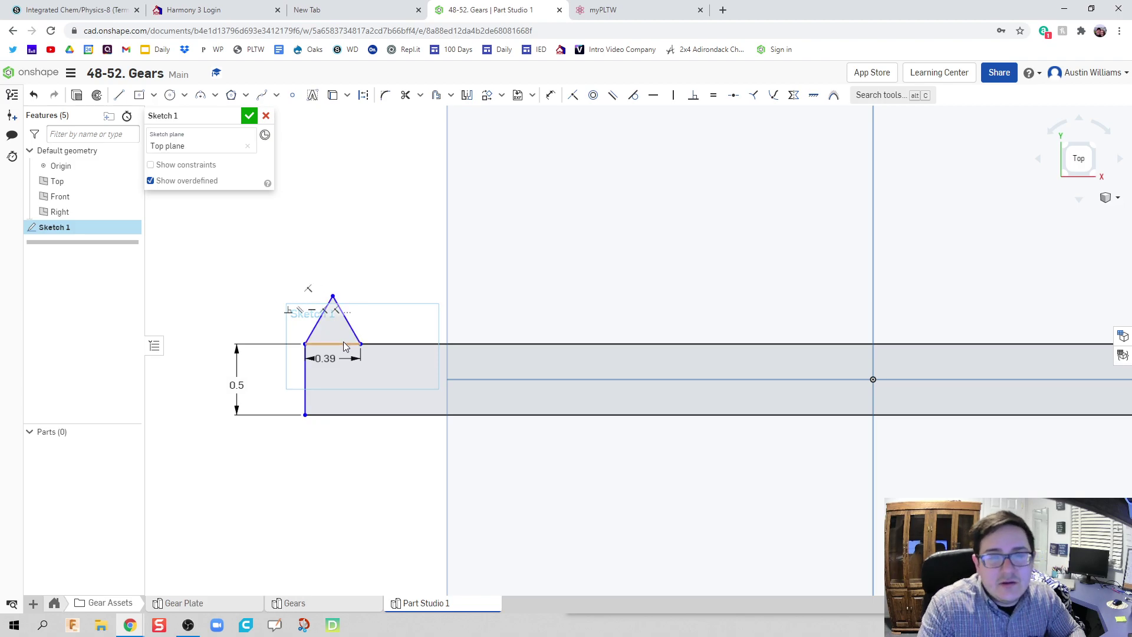
{"action": "left_click", "coordinate": [500, 96]}
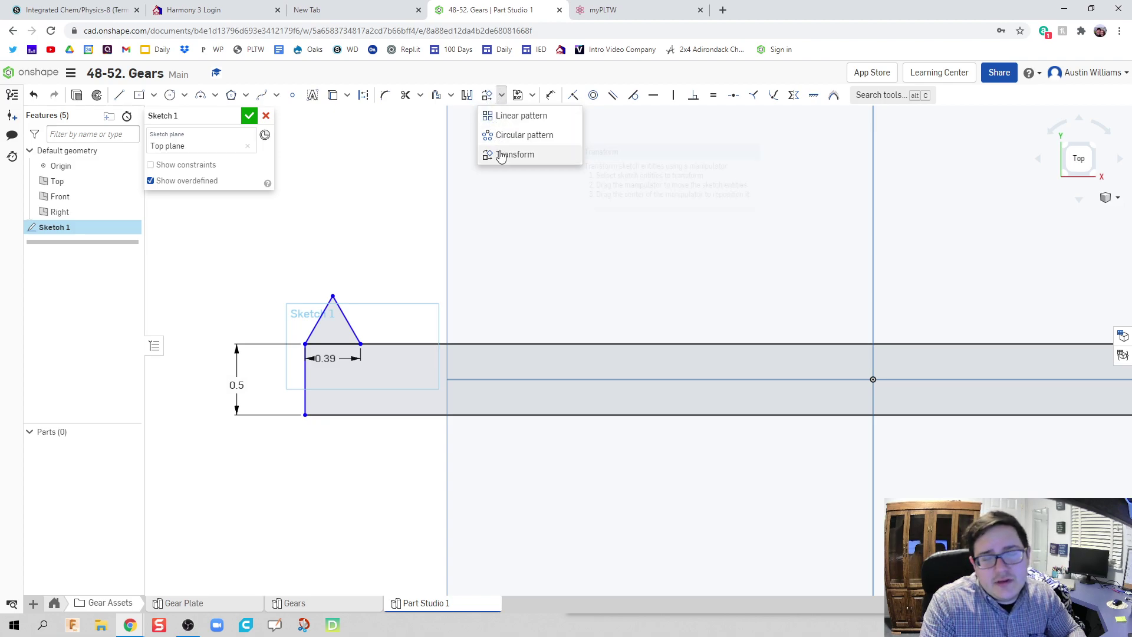
Step: Start a linear pattern of the tooth with 15 copies
{"action": "left_click", "coordinate": [498, 115]}
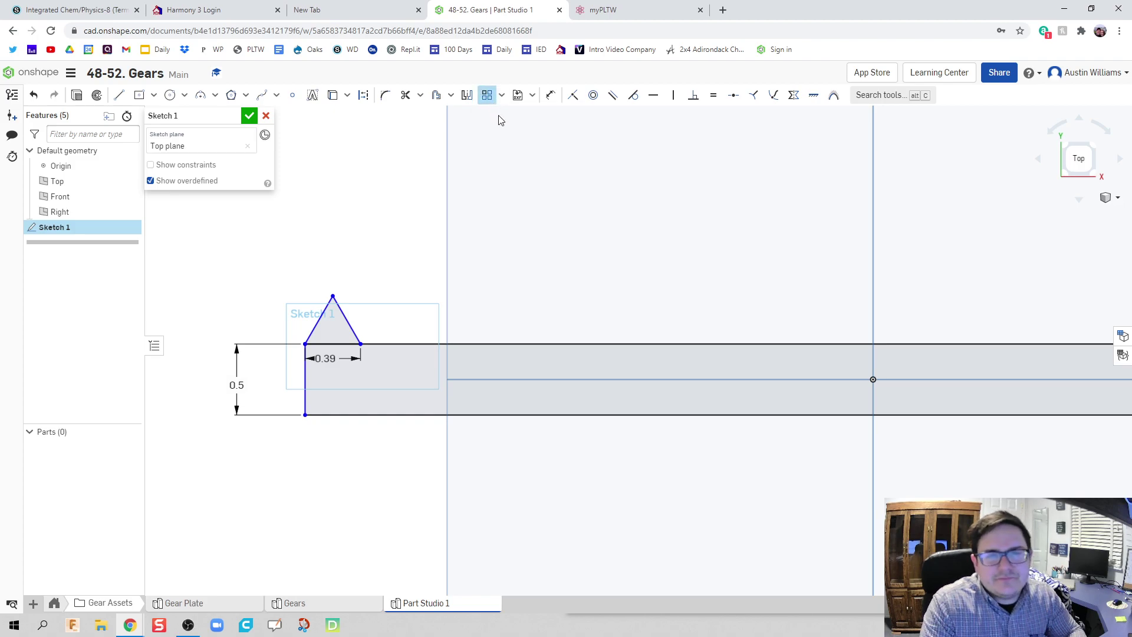
{"action": "left_click", "coordinate": [504, 102]}
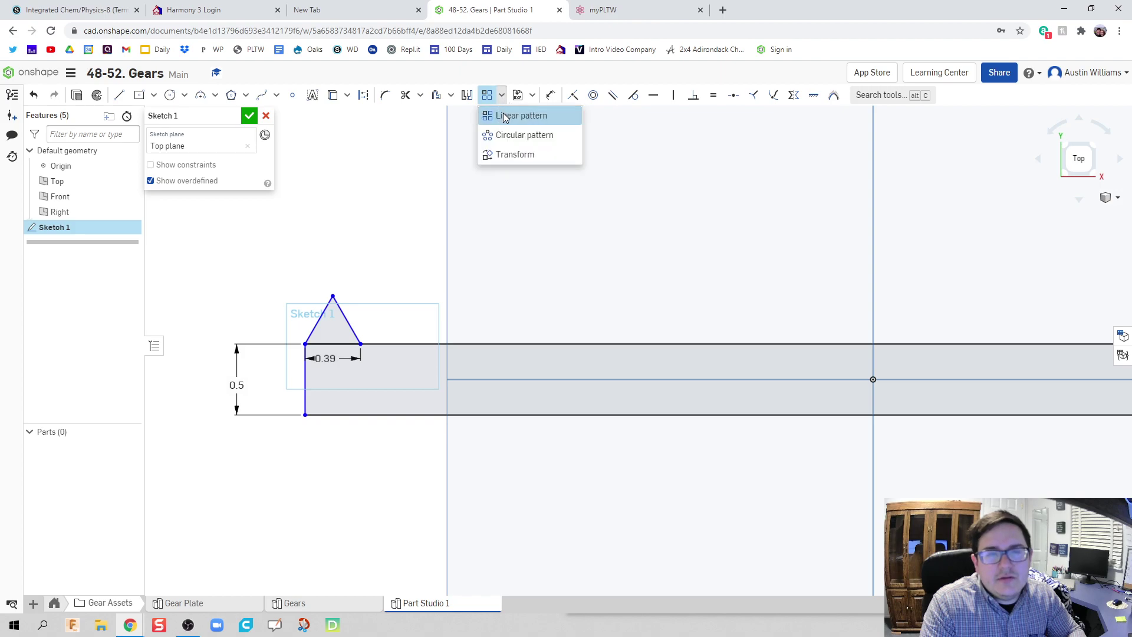
{"action": "left_click", "coordinate": [506, 116]}
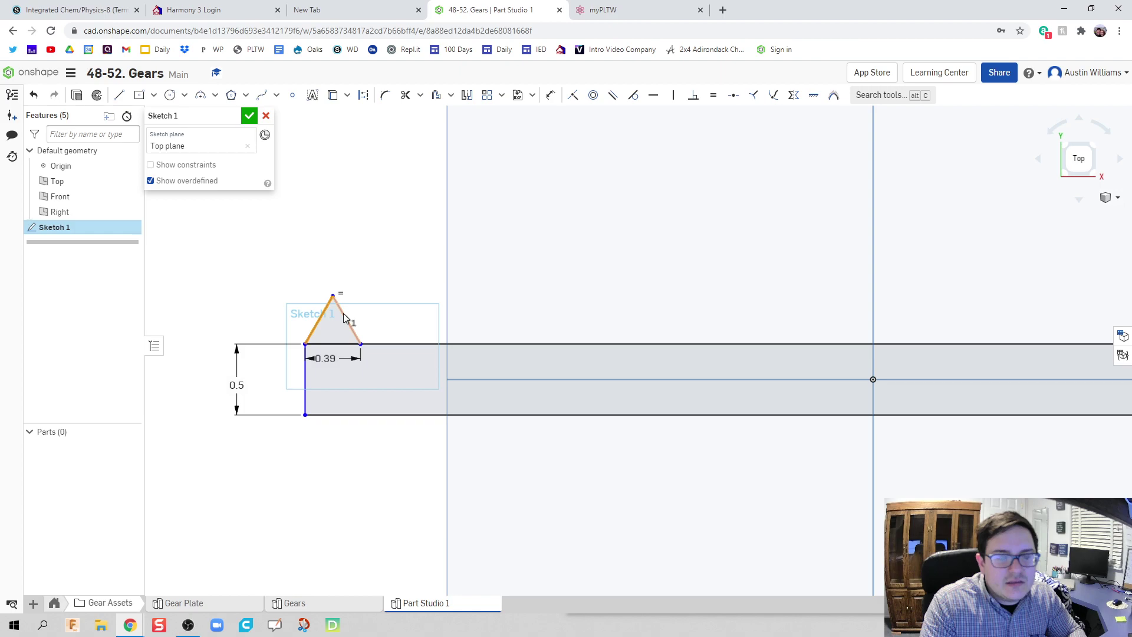
{"action": "left_click", "coordinate": [487, 95]}
{"action": "scroll", "coordinate": [335, 309], "scroll_direction": "down", "scroll_amount": 3}
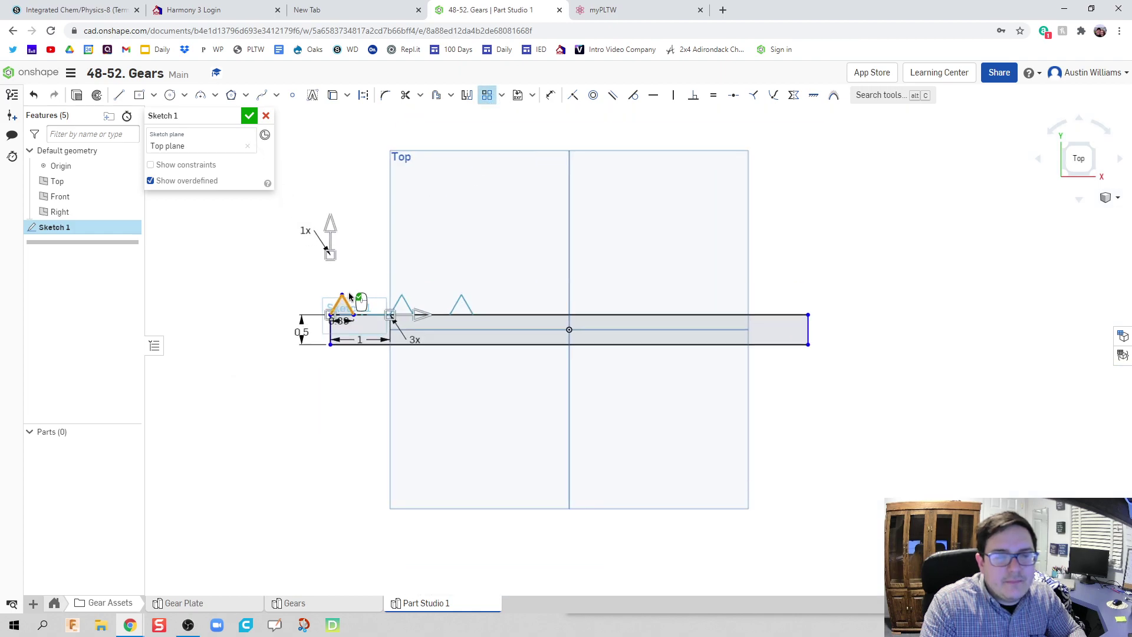
{"action": "scroll", "coordinate": [356, 306], "scroll_direction": "up", "scroll_amount": 2}
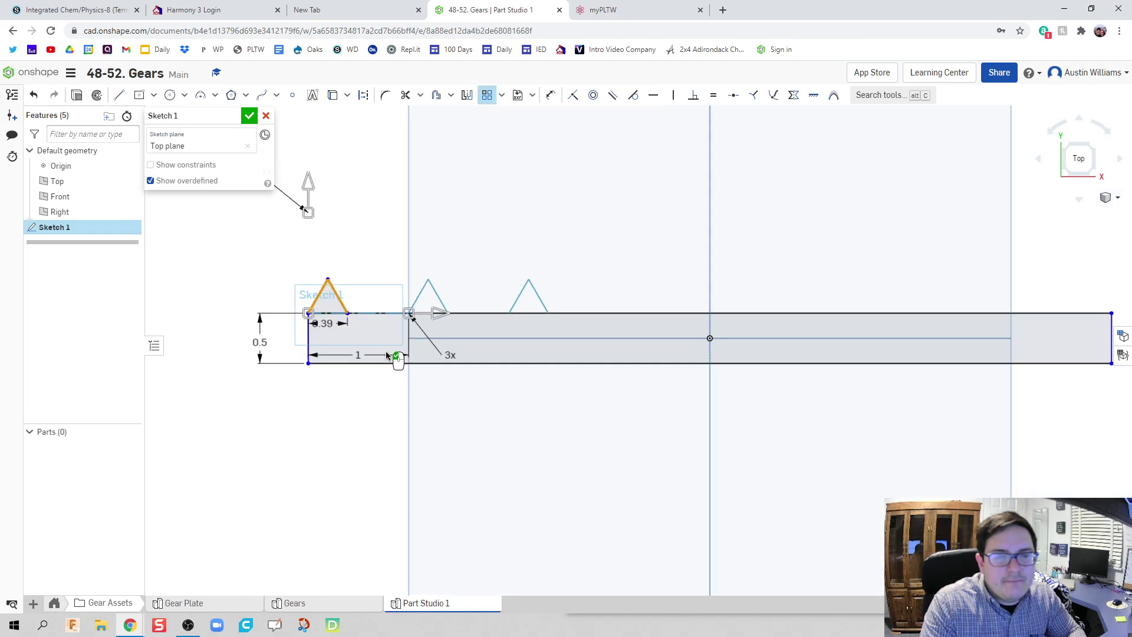
{"action": "left_click", "coordinate": [446, 355]}
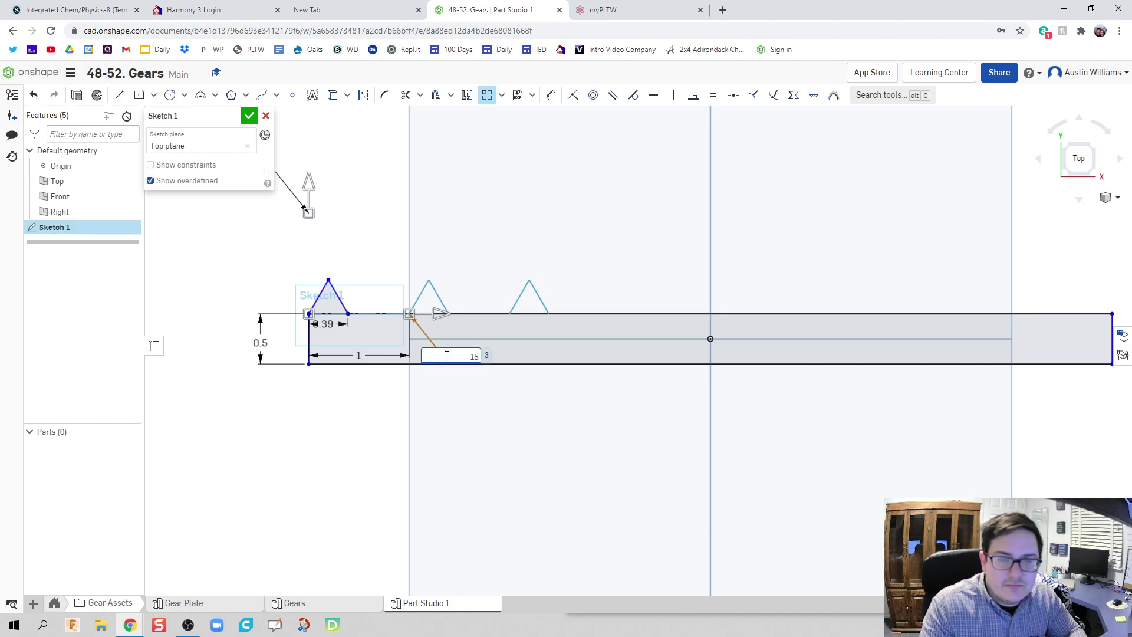
{"action": "type", "text": "15"}
{"action": "key", "text": "Return"}
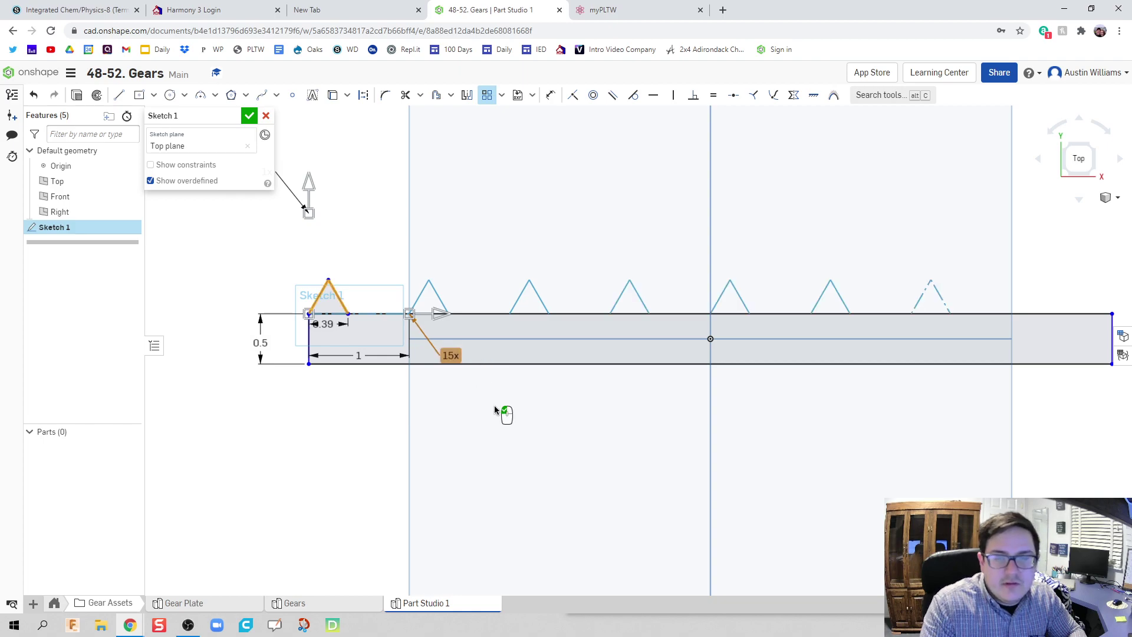
{"action": "scroll", "coordinate": [494, 405], "scroll_direction": "down", "scroll_amount": 3}
{"action": "scroll", "coordinate": [460, 371], "scroll_direction": "up", "scroll_amount": 4}
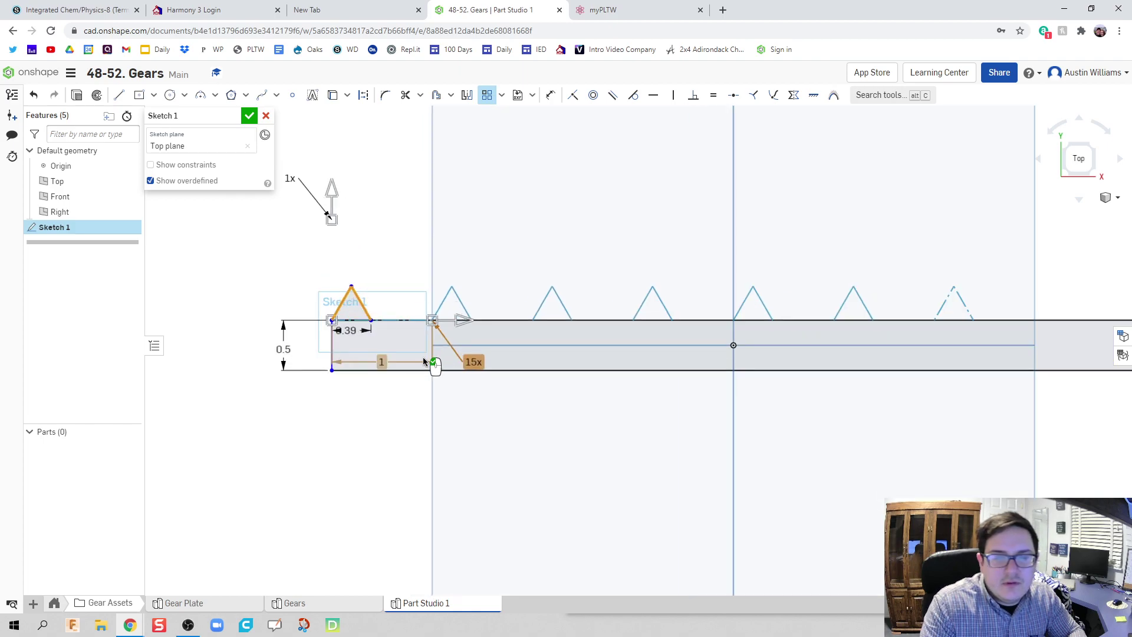
Step: Set the tooth pattern spacing to 0.391417 in
{"action": "left_click", "coordinate": [366, 365]}
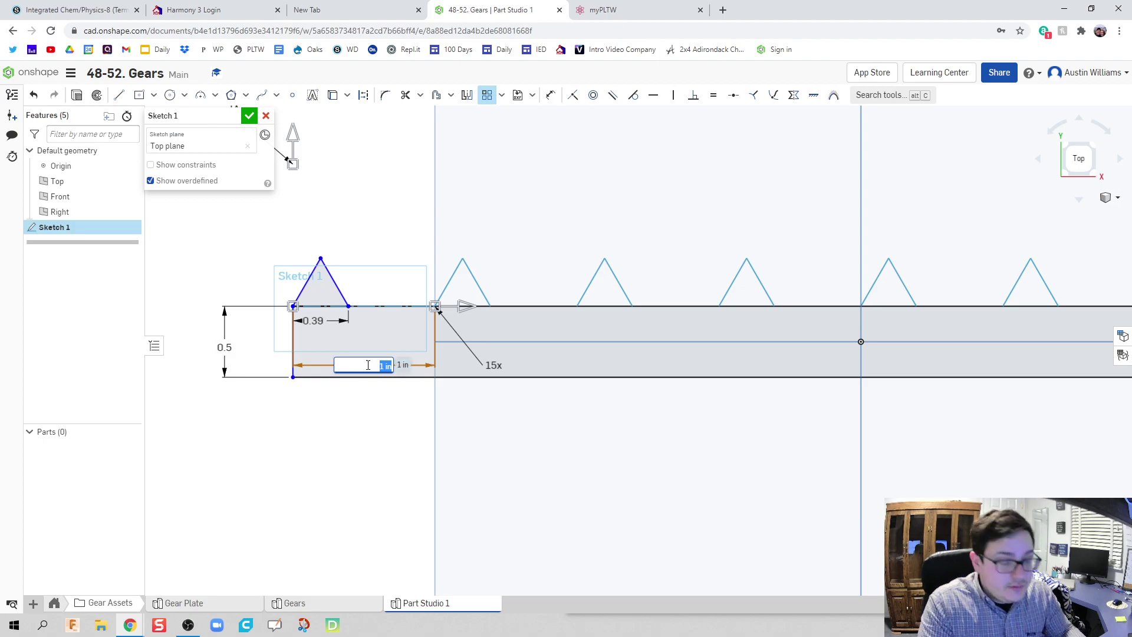
{"action": "type", "text": "0.391417 in"}
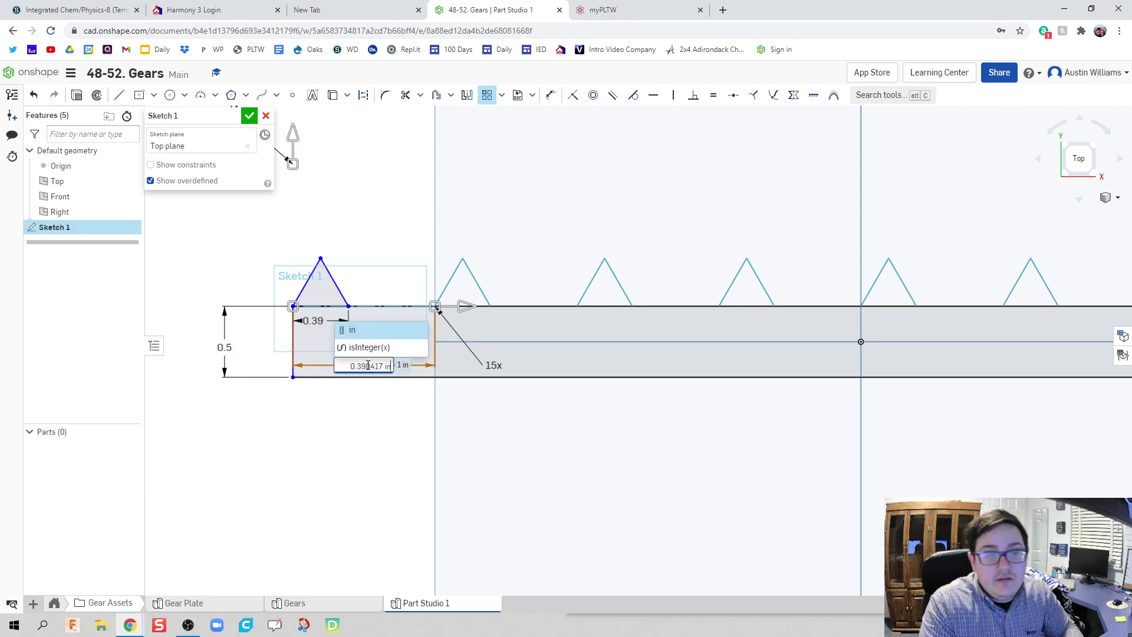
{"action": "key", "text": "Return"}
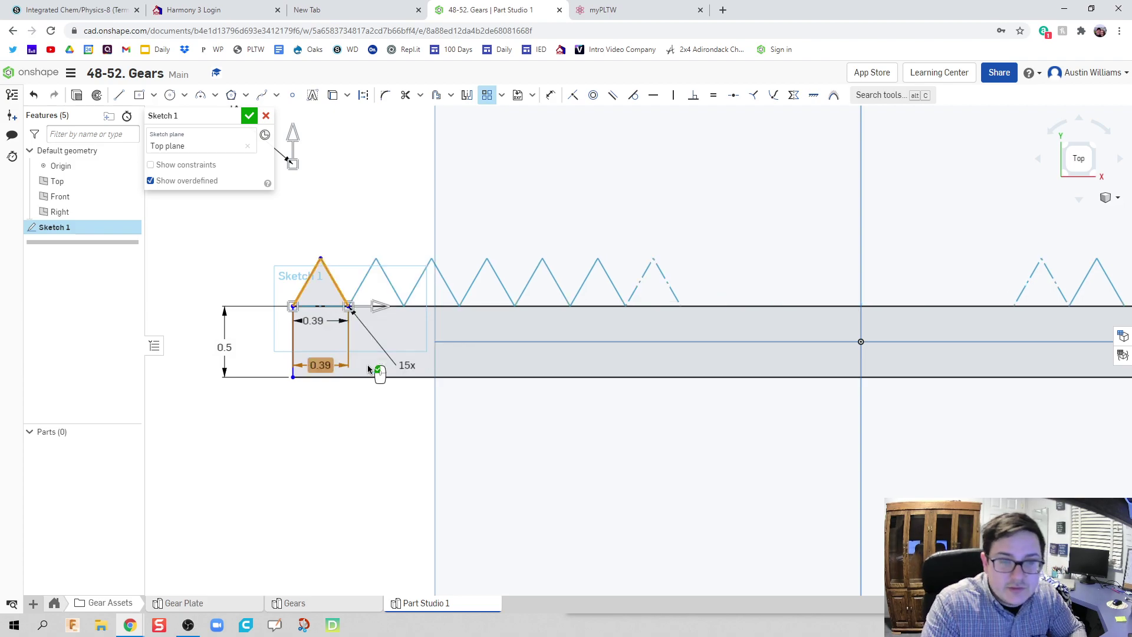
{"action": "scroll", "coordinate": [590, 336], "scroll_direction": "down", "scroll_amount": 5}
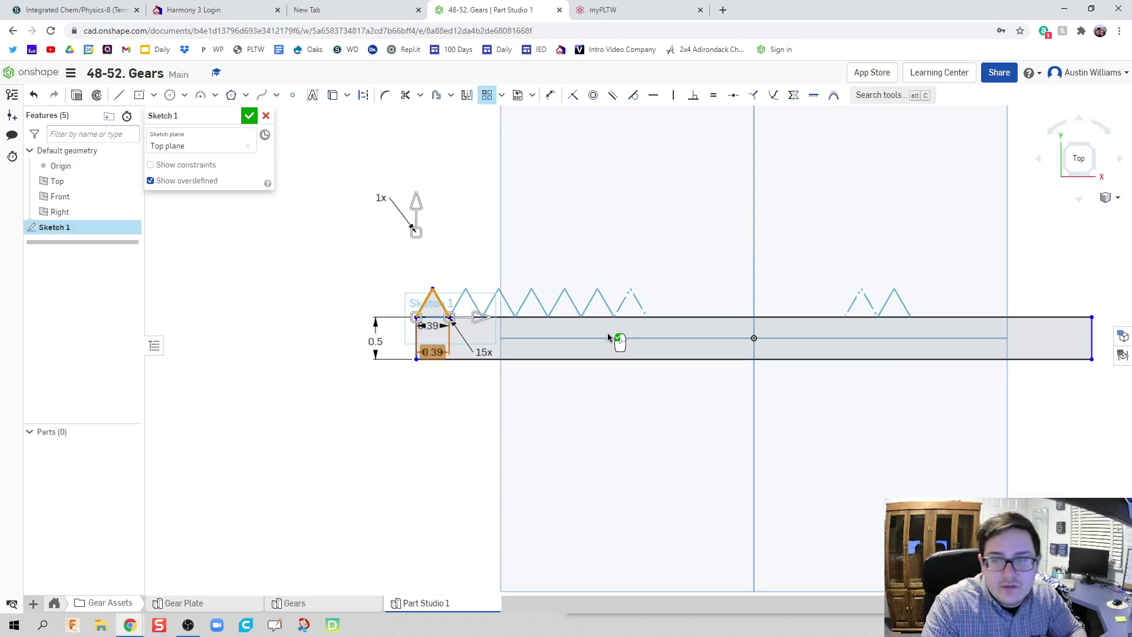
{"action": "scroll", "coordinate": [493, 339], "scroll_direction": "up", "scroll_amount": 1}
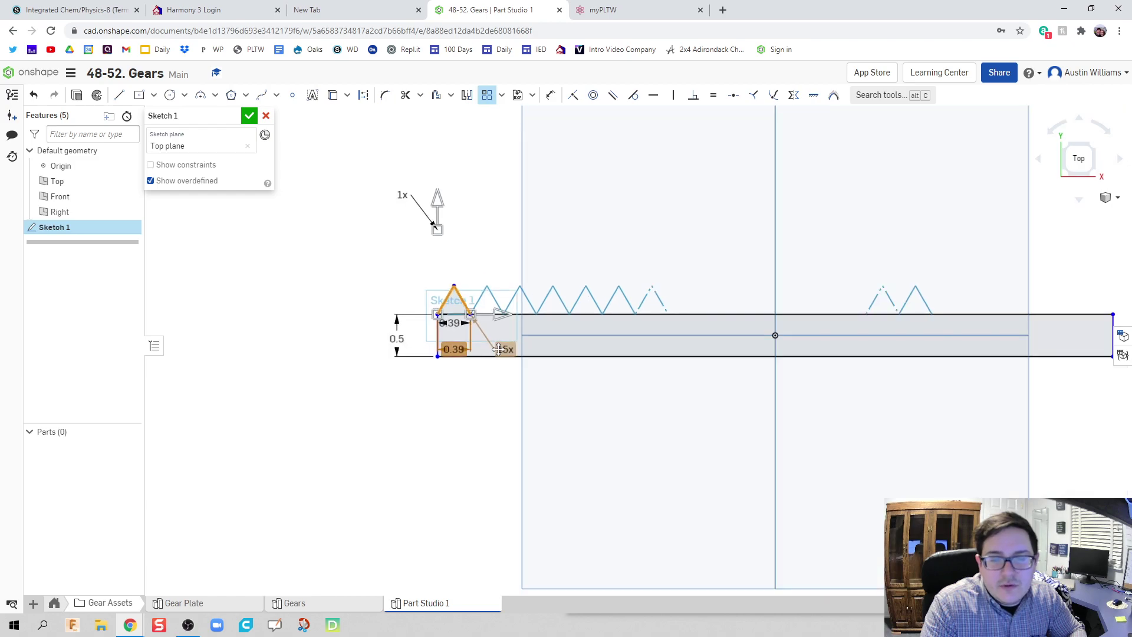
Step: Change the pattern count to 20 teeth and finish the pattern
{"action": "double_click", "coordinate": [500, 348]}
{"action": "type", "text": "20"}
{"action": "key", "text": "Return"}
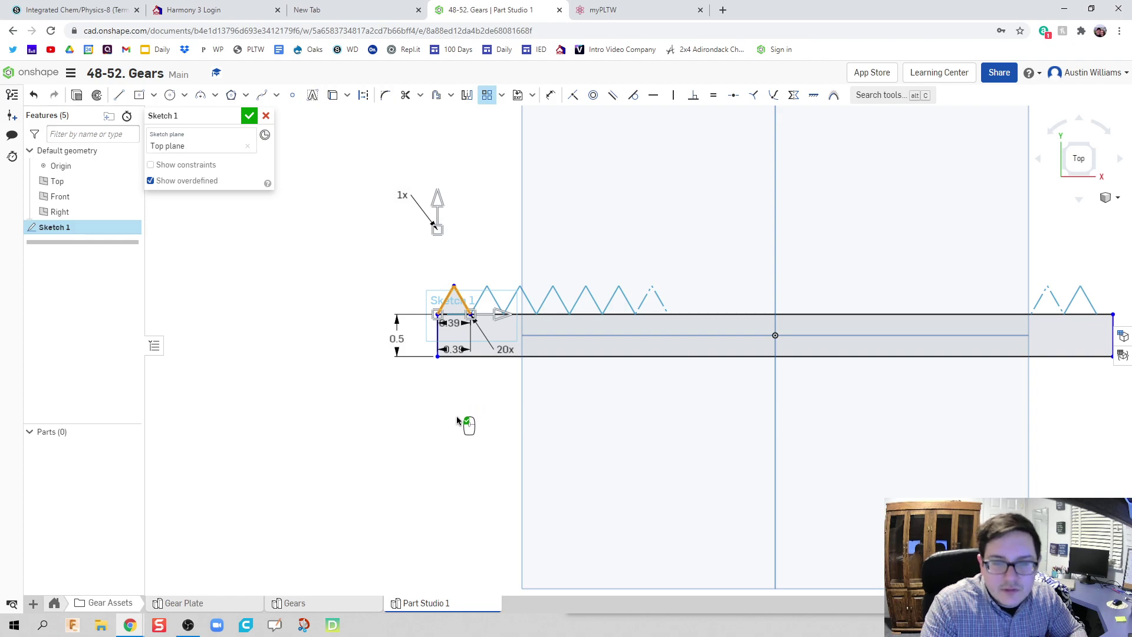
{"action": "left_click", "coordinate": [458, 421]}
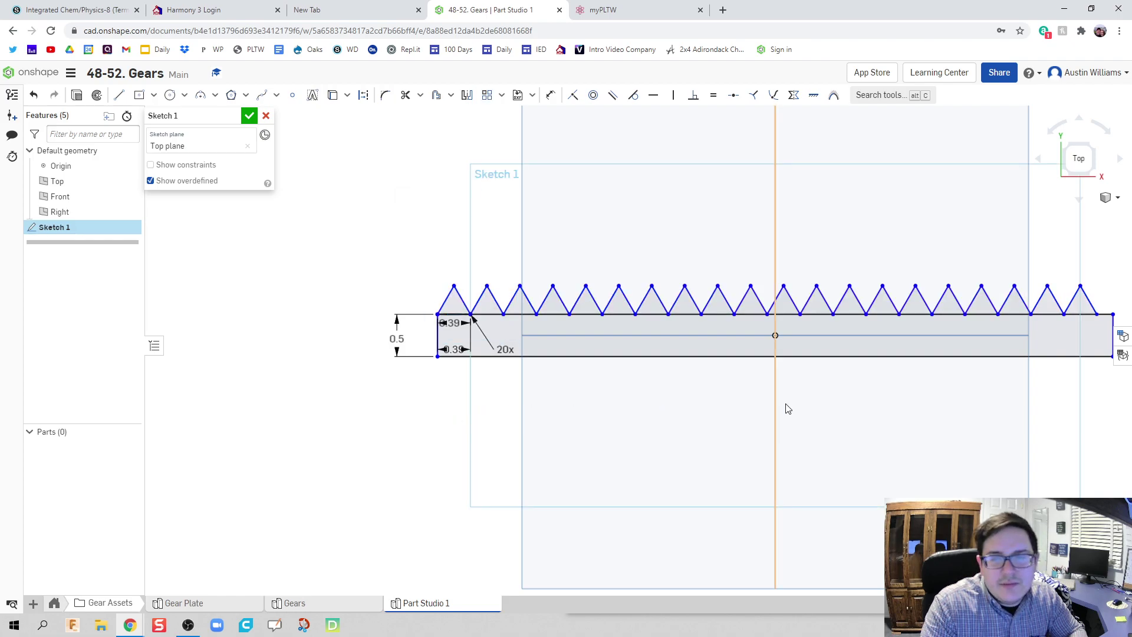
{"action": "key", "text": "f"}
{"action": "middle_click_drag", "start_coordinate": [518, 411], "coordinate": [311, 407]}
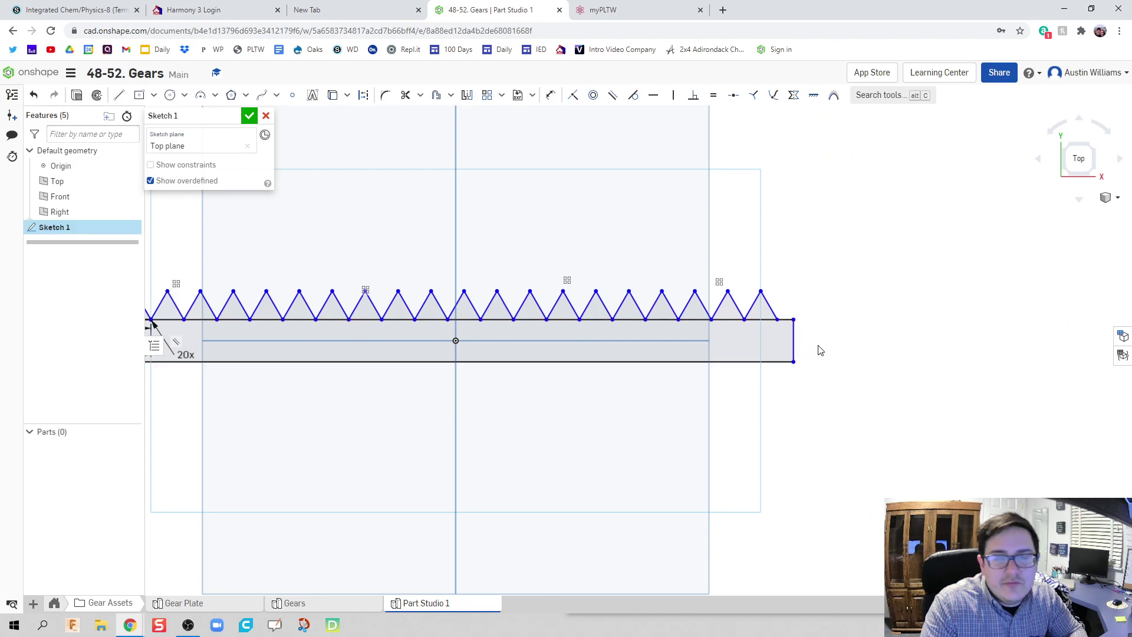
{"action": "scroll", "coordinate": [847, 342], "scroll_direction": "up", "scroll_amount": 3}
{"action": "scroll", "coordinate": [738, 325], "scroll_direction": "up", "scroll_amount": 5}
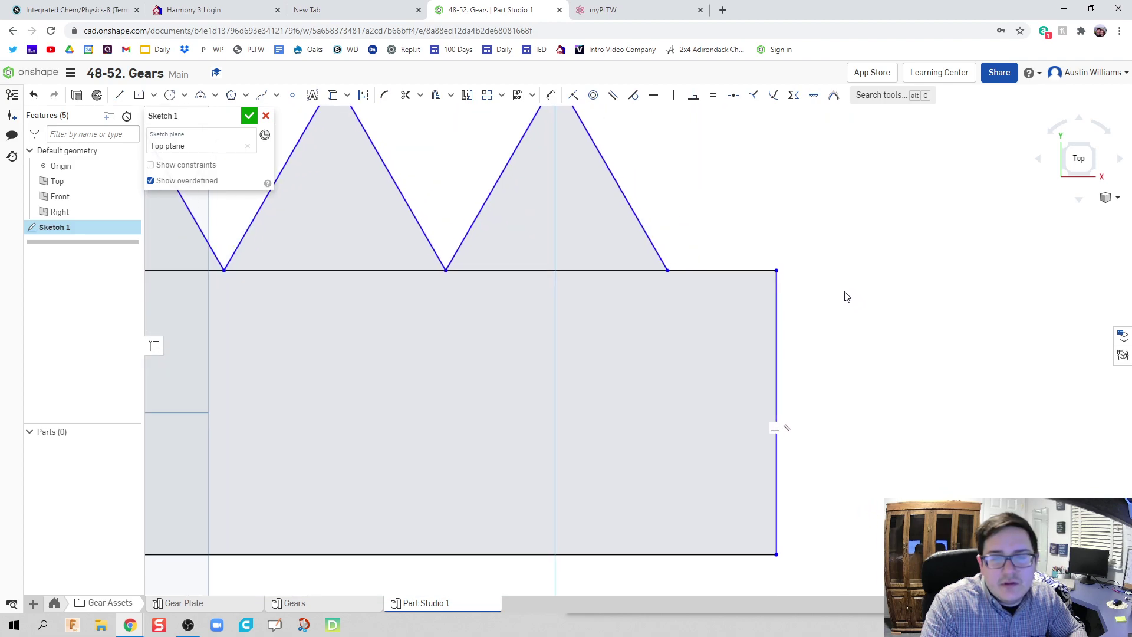
Step: Draw a vertical line from the last tooth down to the rack's bottom edge
{"action": "double_click", "coordinate": [741, 276]}
{"action": "key", "text": "l"}
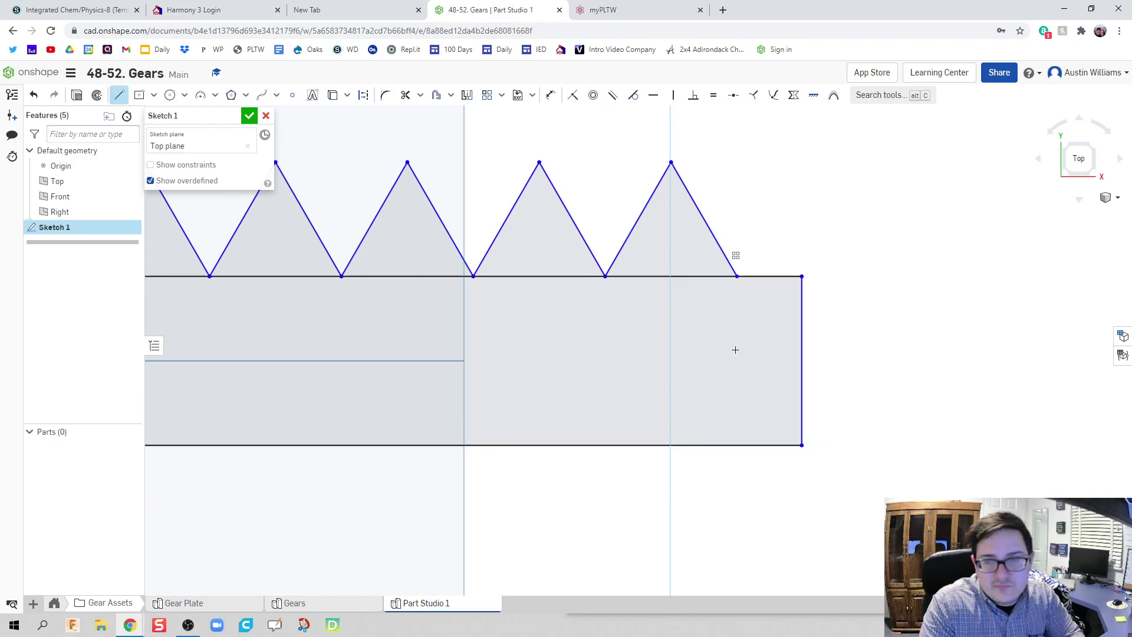
{"action": "left_click", "coordinate": [736, 276]}
{"action": "left_click", "coordinate": [734, 445]}
{"action": "key", "text": "Escape"}
Step: Trim the rack's overhanging right end, undo the wrong bottom-edge trim, and close the sketch
{"action": "left_click", "coordinate": [410, 98]}
{"action": "left_click", "coordinate": [771, 276]}
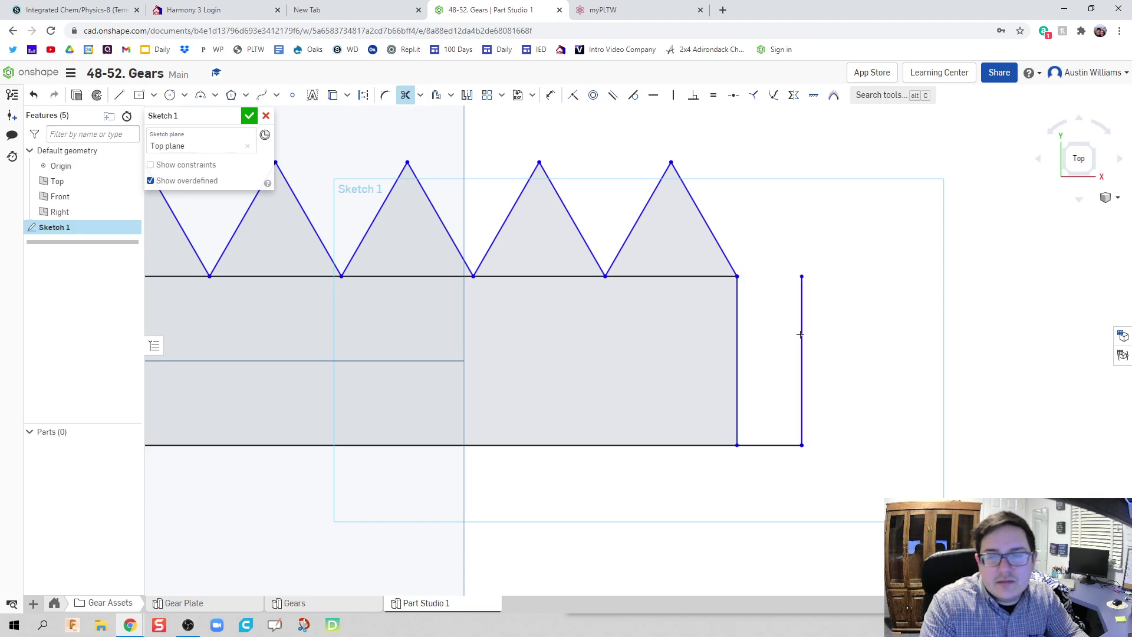
{"action": "left_click", "coordinate": [802, 309]}
{"action": "left_click", "coordinate": [771, 446]}
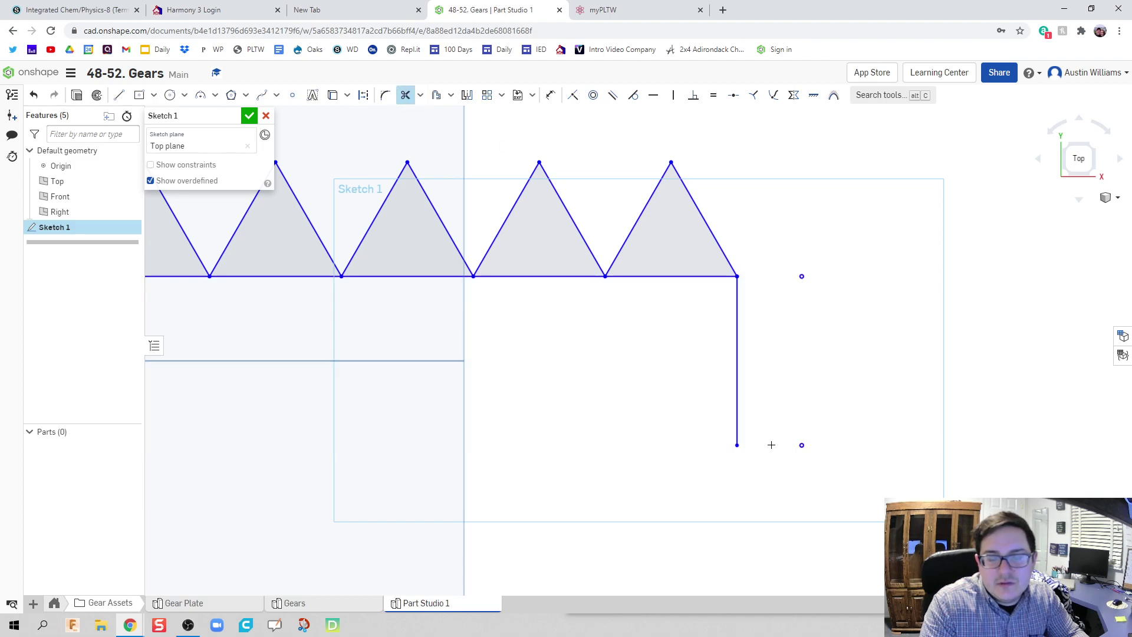
{"action": "key", "text": "ctrl+z"}
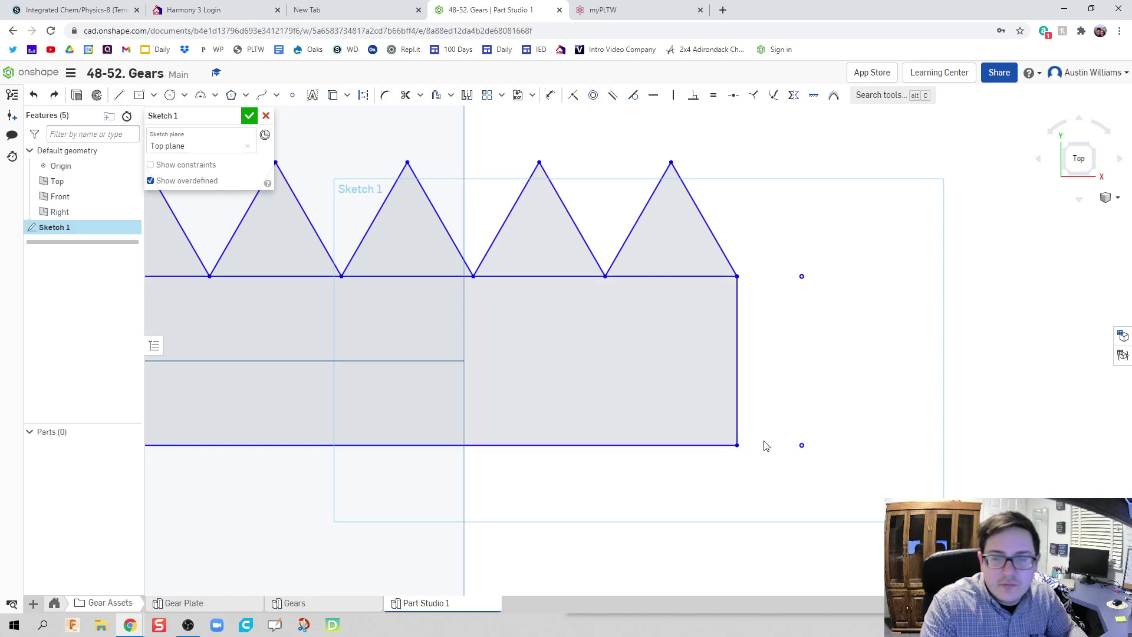
{"action": "scroll", "coordinate": [394, 399], "scroll_direction": "down", "scroll_amount": 5}
{"action": "mouse_move", "coordinate": [348, 396]}
{"action": "middle_mouse_down"}
{"action": "mouse_move", "coordinate": [745, 415]}
{"action": "mouse_move", "coordinate": [812, 439]}
{"action": "mouse_move", "coordinate": [525, 378]}
{"action": "middle_mouse_up"}
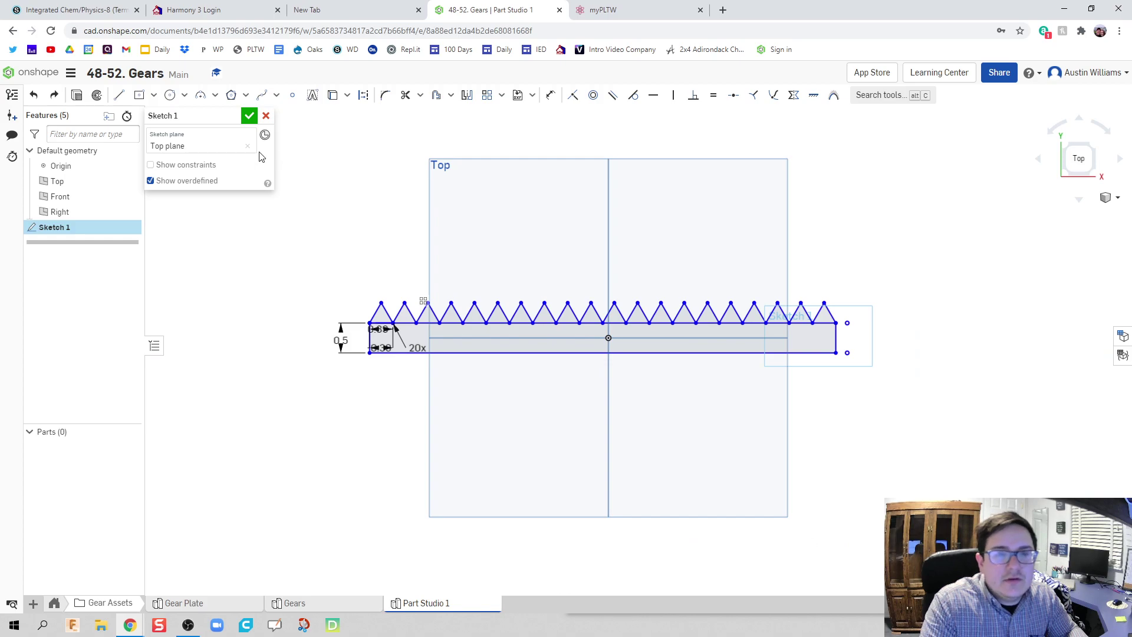
{"action": "left_click", "coordinate": [249, 115]}
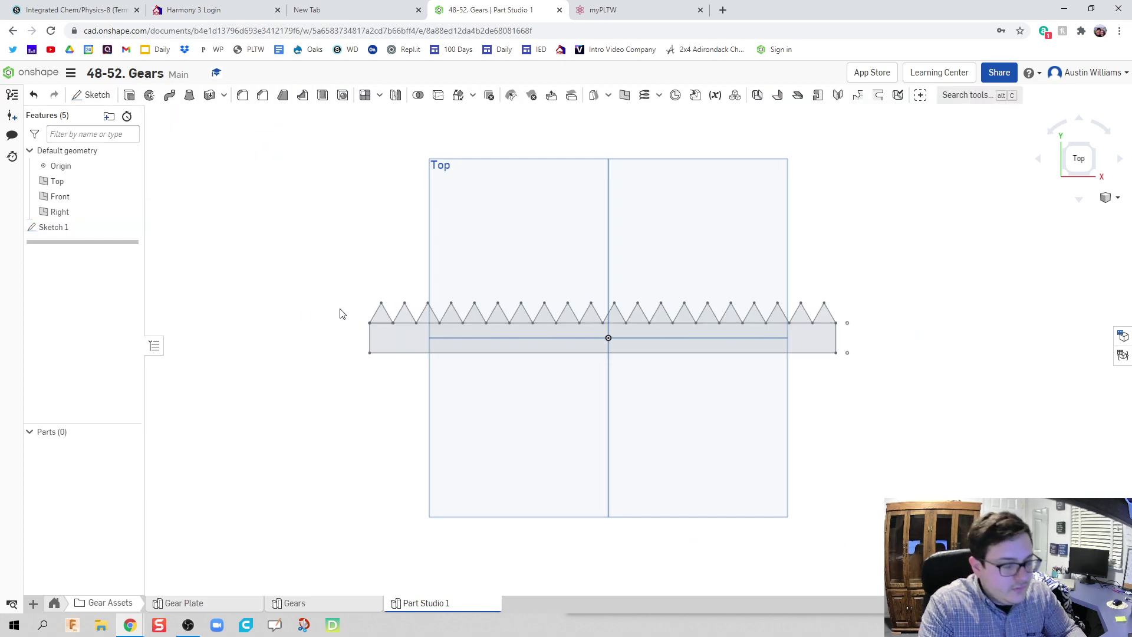
Step: Extrude the rack sketch blind 1 in into Part 1
{"action": "key", "text": "shift+e"}
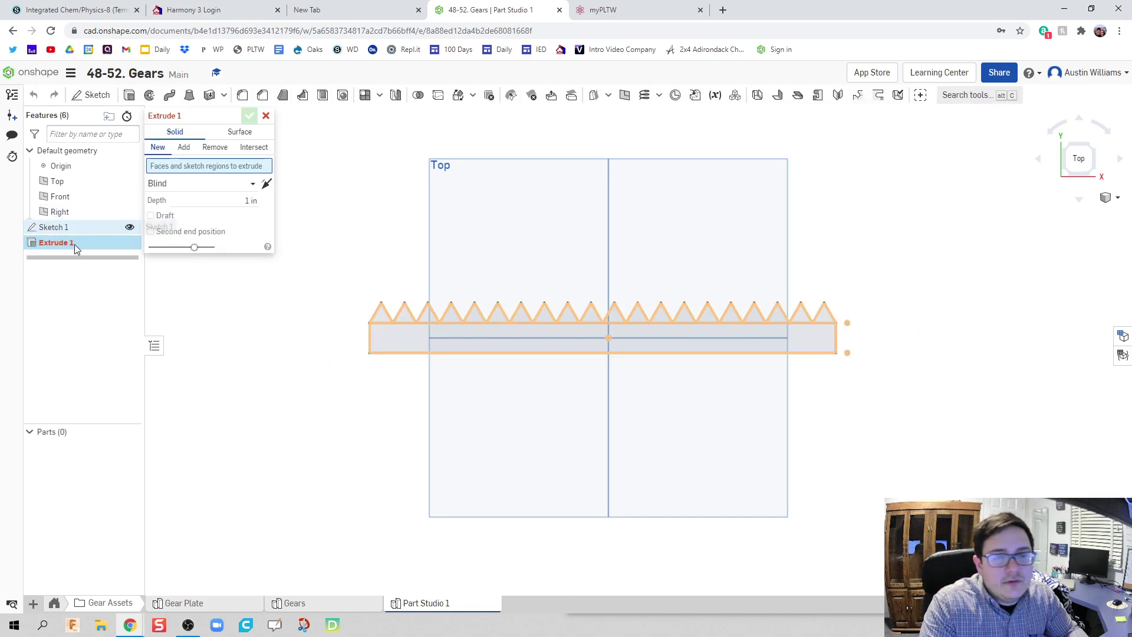
{"action": "right_click_drag", "start_coordinate": [277, 330], "coordinate": [328, 383]}
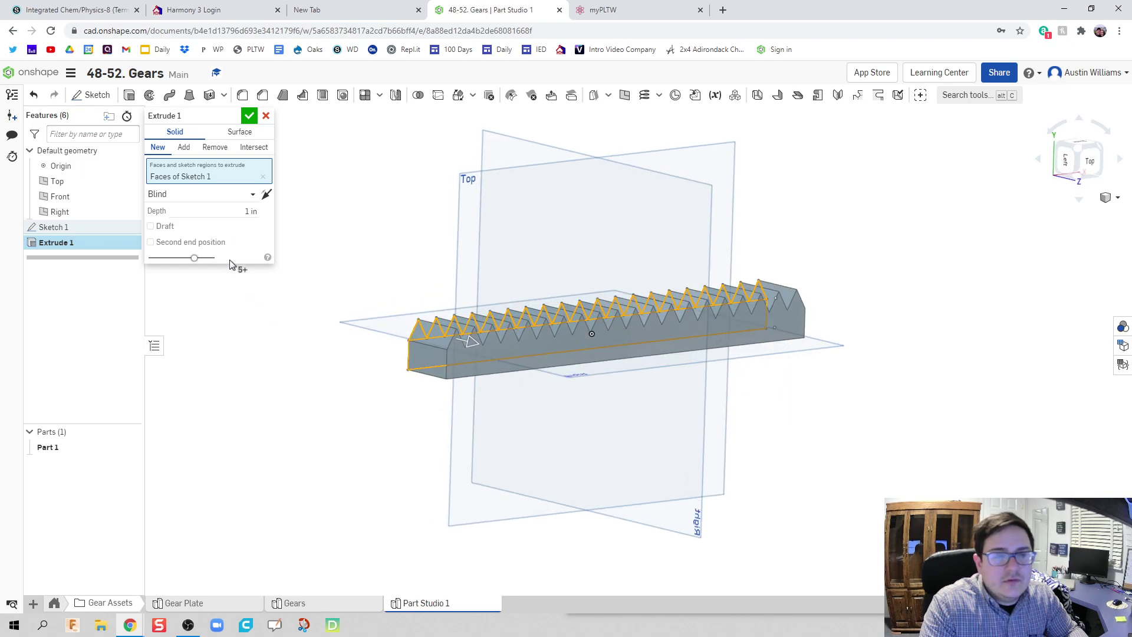
{"action": "left_click", "coordinate": [250, 116]}
{"action": "right_click_drag", "start_coordinate": [330, 424], "coordinate": [305, 365]}
Step: Extrude the rack's flat face 0.05 in as a new separate Part 2
{"action": "key", "text": "shift+e"}
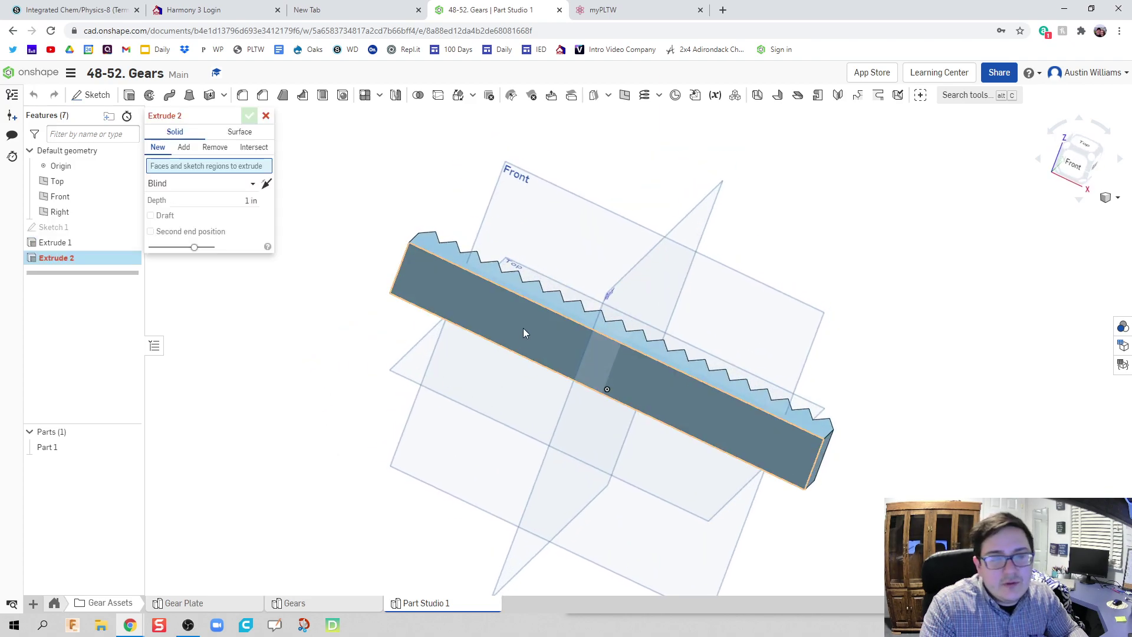
{"action": "left_click", "coordinate": [523, 328]}
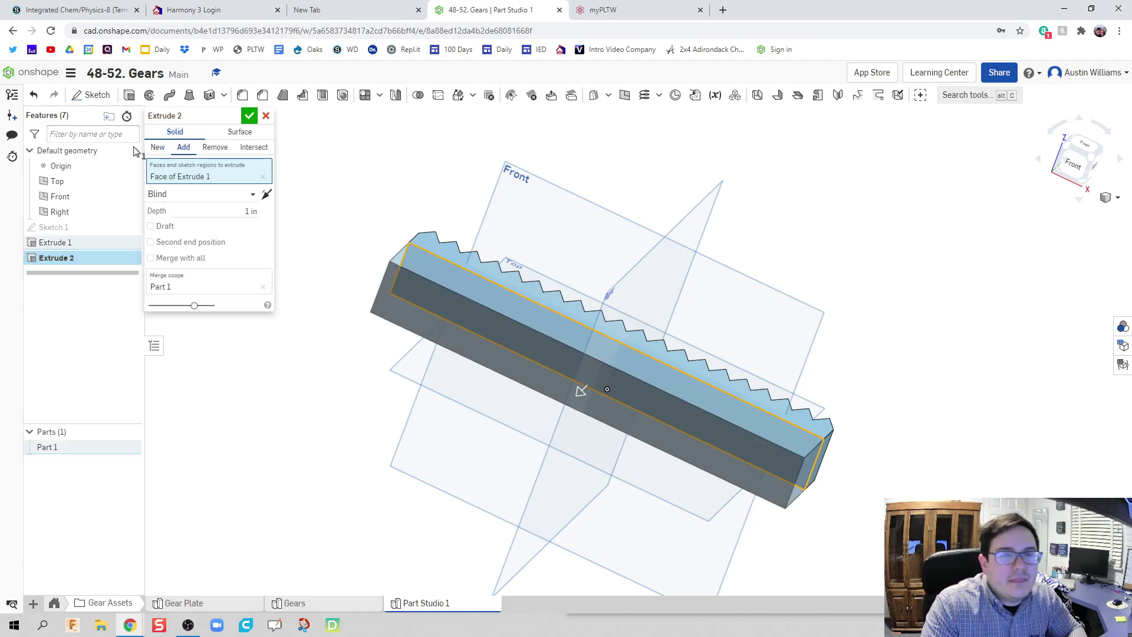
{"action": "left_click", "coordinate": [157, 147]}
{"action": "right_click_drag", "start_coordinate": [359, 193], "coordinate": [323, 244]}
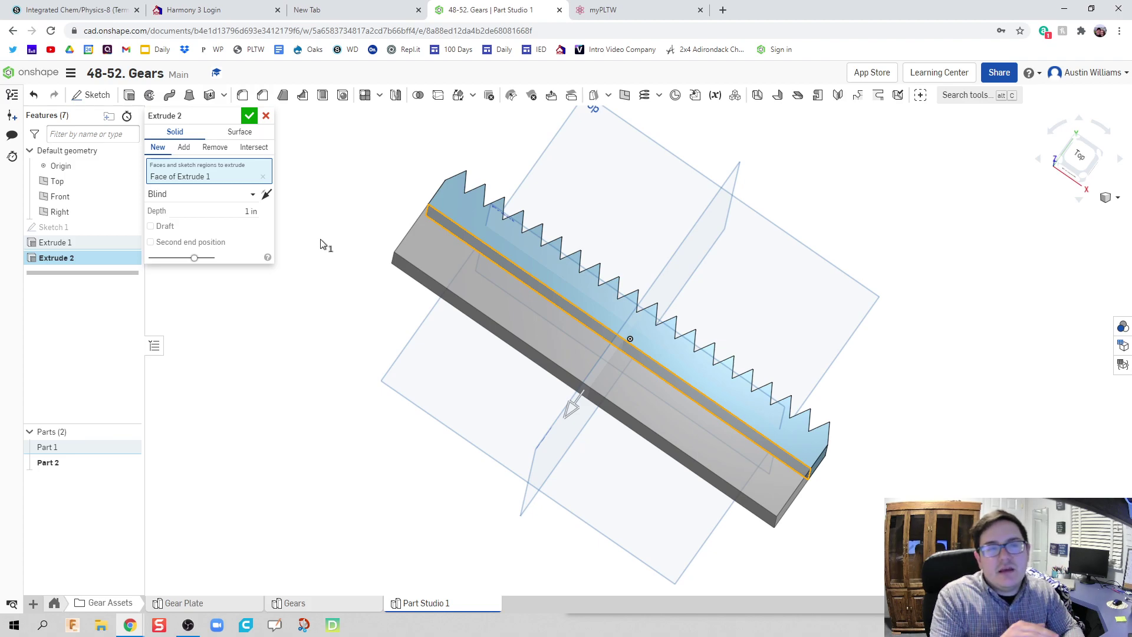
{"action": "left_click", "coordinate": [230, 212]}
{"action": "type", "text": "0.05"}
{"action": "key", "text": "Return"}
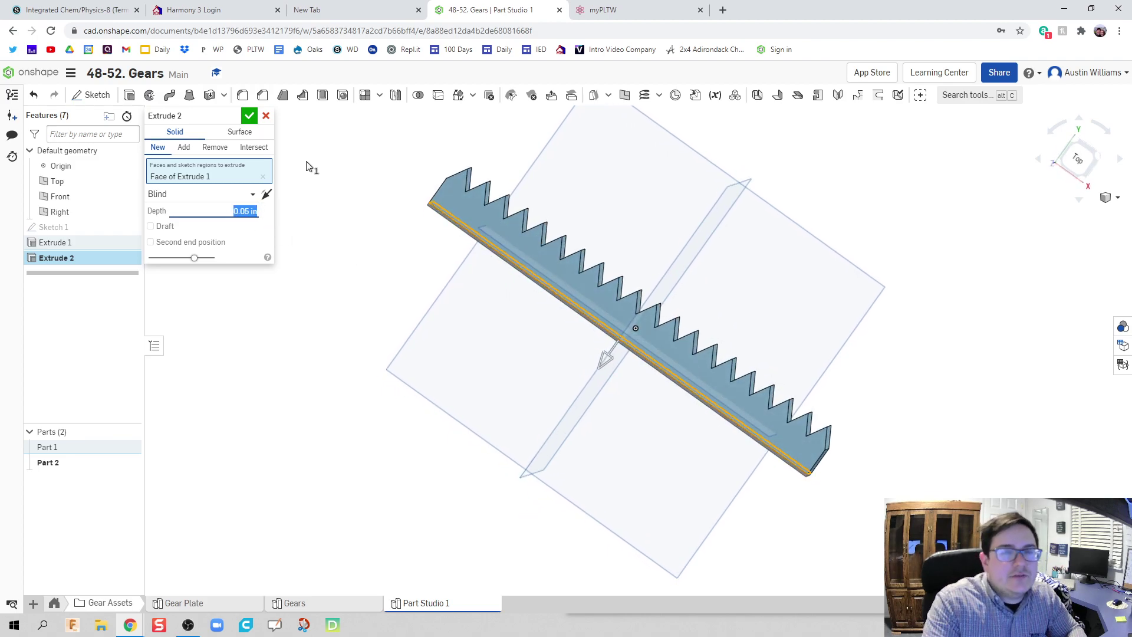
{"action": "left_click", "coordinate": [249, 115]}
{"action": "right_click_drag", "start_coordinate": [422, 270], "coordinate": [391, 293]}
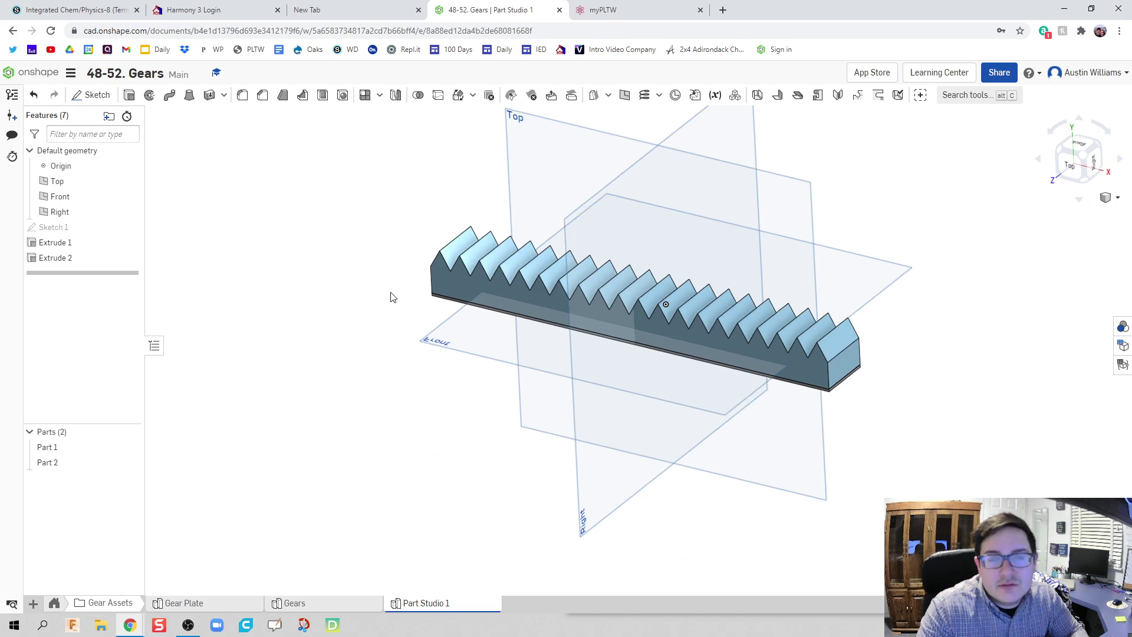
Step: Create Assembly 1 and insert Part 1 and Part 2 from Part Studio 1
{"action": "left_click", "coordinate": [33, 604]}
{"action": "left_click", "coordinate": [70, 535]}
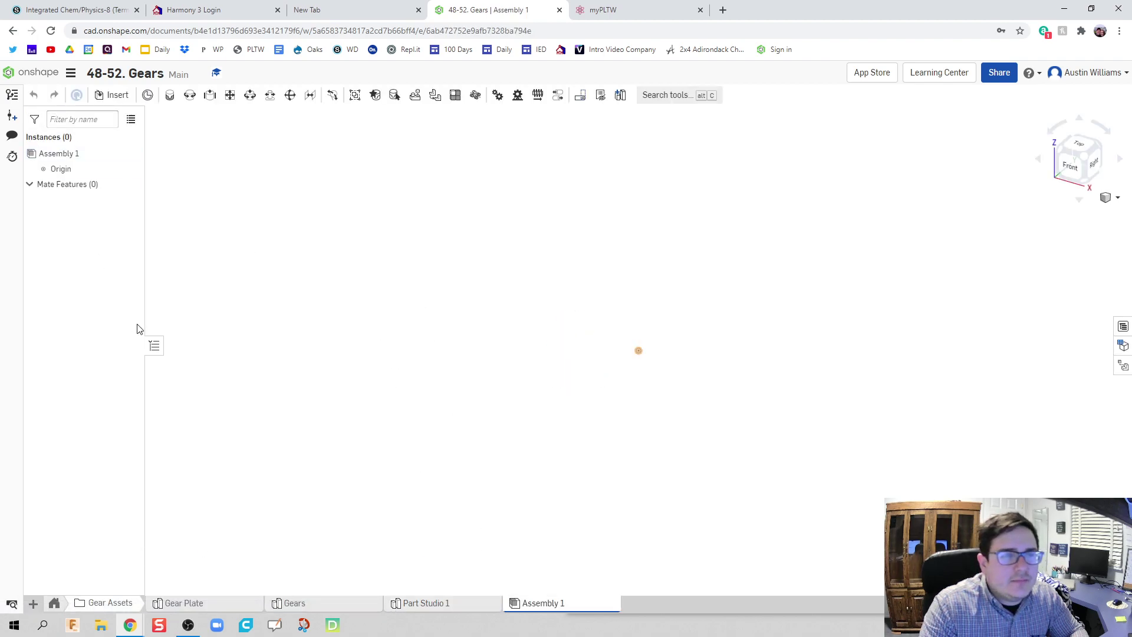
{"action": "left_click", "coordinate": [113, 95]}
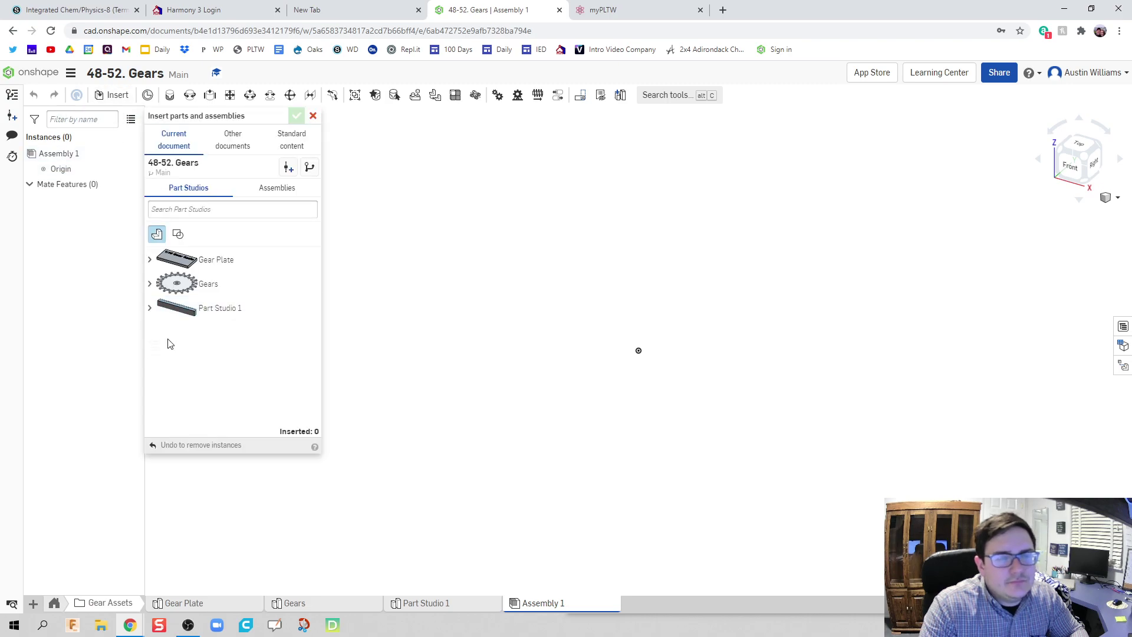
{"action": "left_click", "coordinate": [149, 308]}
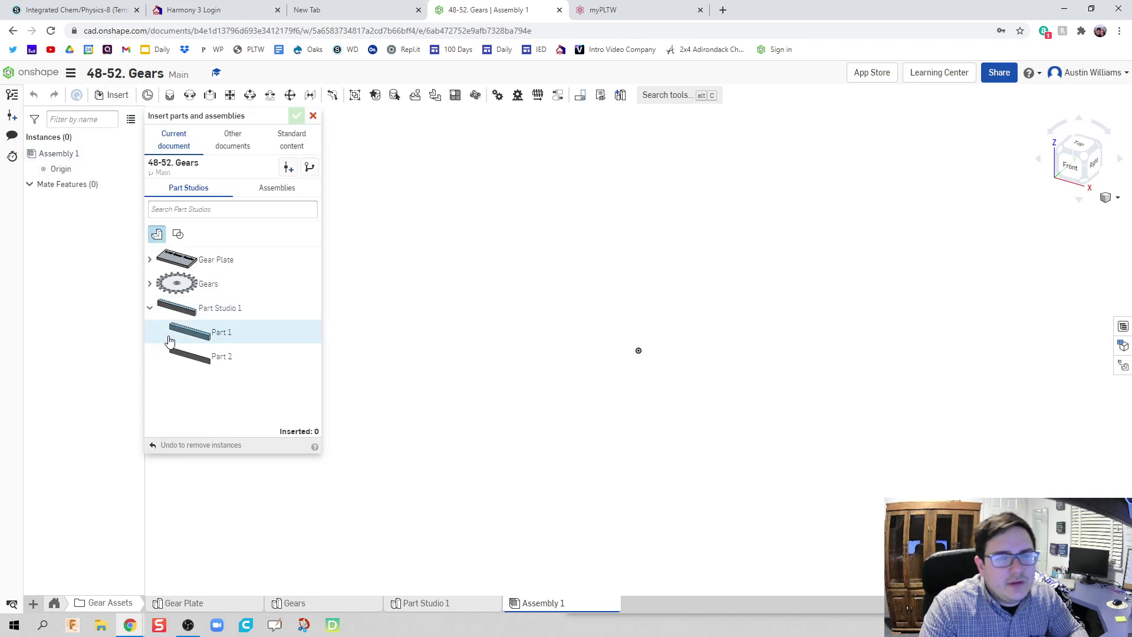
{"action": "left_click", "coordinate": [212, 333]}
{"action": "left_click", "coordinate": [390, 353]}
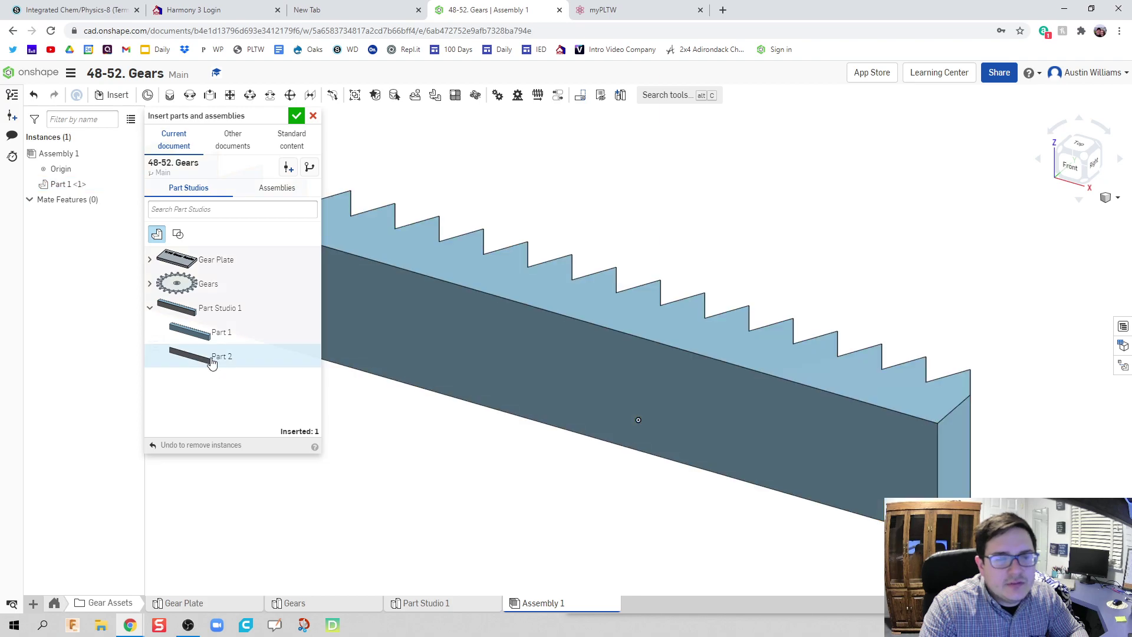
{"action": "left_click", "coordinate": [212, 357]}
{"action": "left_click", "coordinate": [479, 413]}
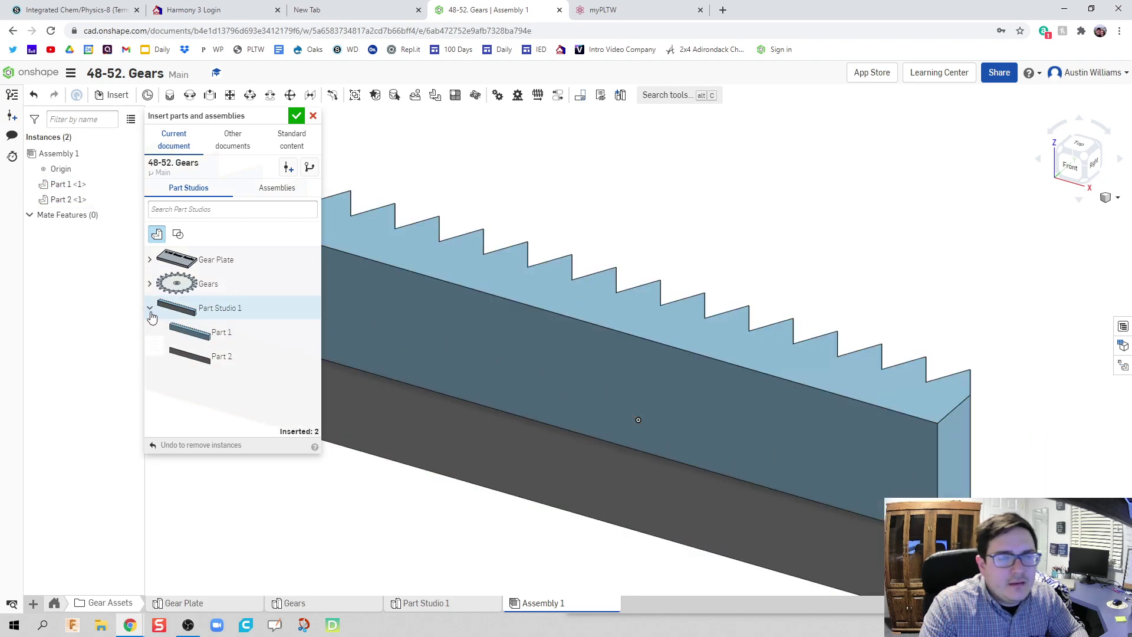
Step: Insert the 10 Tooth gear and the Axle from the Gears studio
{"action": "left_click", "coordinate": [150, 308]}
{"action": "left_click", "coordinate": [150, 283]}
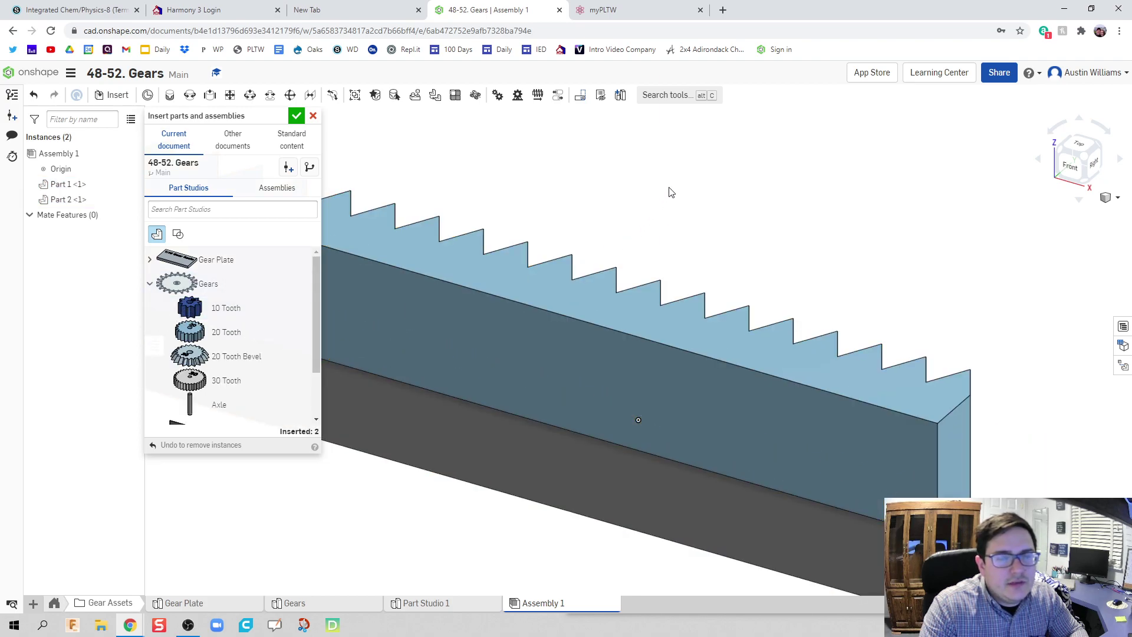
{"action": "left_click", "coordinate": [254, 312]}
{"action": "left_click", "coordinate": [745, 176]}
{"action": "left_click", "coordinate": [219, 404]}
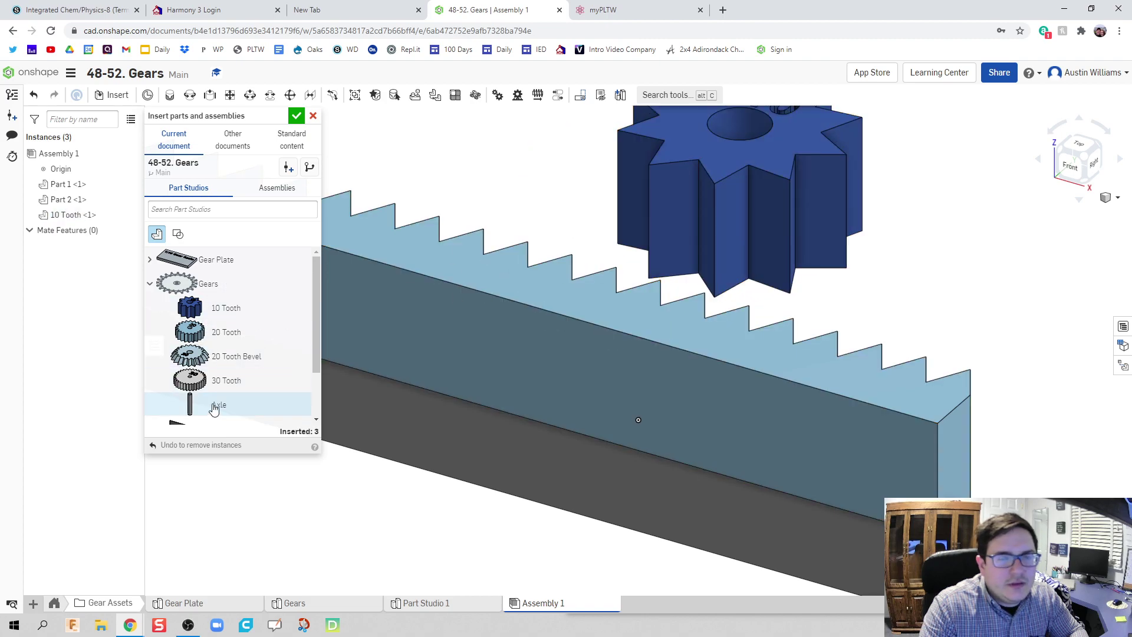
{"action": "left_click", "coordinate": [902, 254]}
Step: Finish inserting parts and orient the view to look down on the gear and rack
{"action": "left_click", "coordinate": [296, 116]}
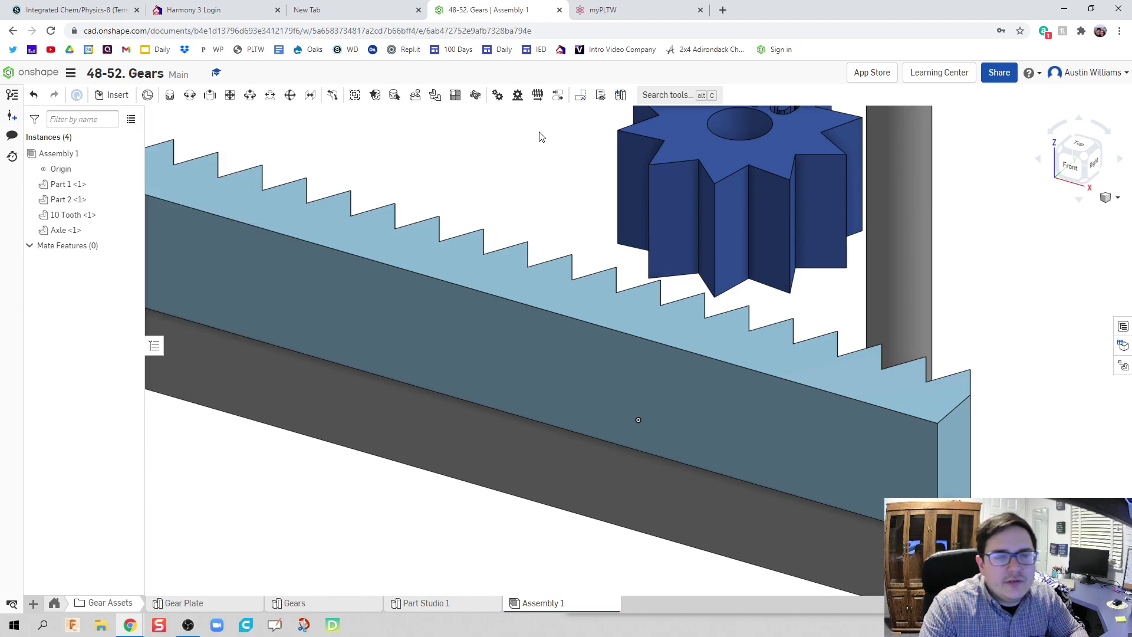
{"action": "right_click_drag", "start_coordinate": [538, 134], "coordinate": [537, 190]}
{"action": "scroll", "coordinate": [537, 190], "scroll_direction": "down", "scroll_amount": 3}
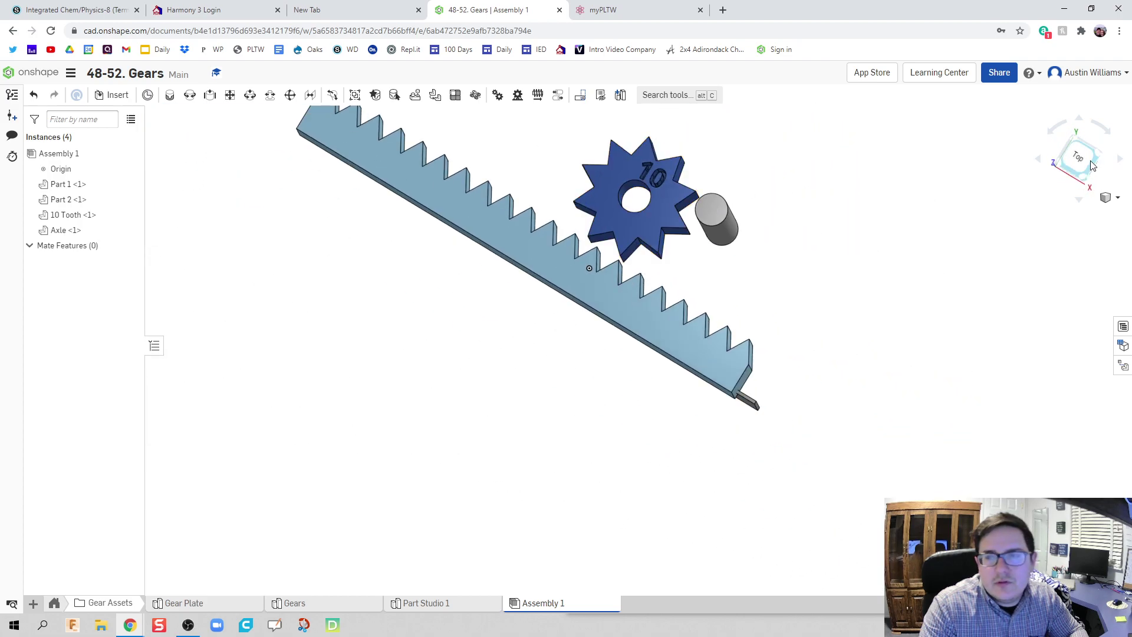
{"action": "left_click", "coordinate": [1056, 169]}
{"action": "key", "text": "Up"}
{"action": "key", "text": "Up"}
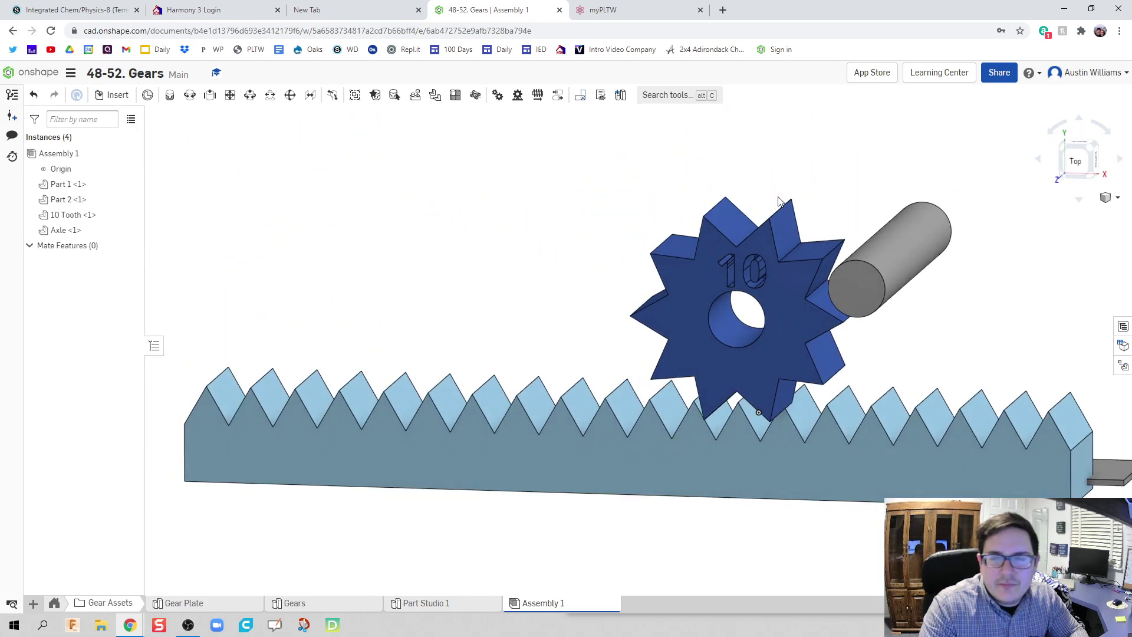
{"action": "scroll", "coordinate": [865, 218], "scroll_direction": "down", "scroll_amount": 1}
{"action": "middle_click_drag", "start_coordinate": [865, 217], "coordinate": [738, 271]}
{"action": "scroll", "coordinate": [738, 271], "scroll_direction": "down", "scroll_amount": 2}
Step: Drag the axle to the upper left of the gear and fix it in place
{"action": "left_click_drag", "start_coordinate": [761, 290], "coordinate": [590, 279]}
{"action": "scroll", "coordinate": [584, 279], "scroll_direction": "up", "scroll_amount": 1}
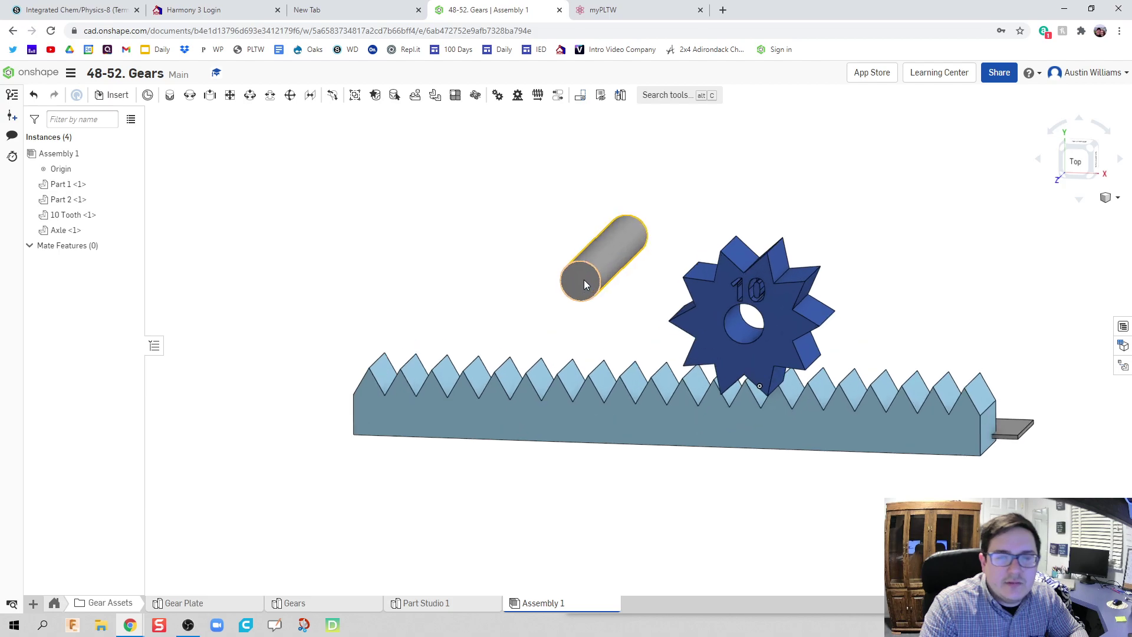
{"action": "right_click", "coordinate": [583, 280]}
{"action": "left_click", "coordinate": [610, 390]}
{"action": "scroll", "coordinate": [525, 302], "scroll_direction": "down", "scroll_amount": 2}
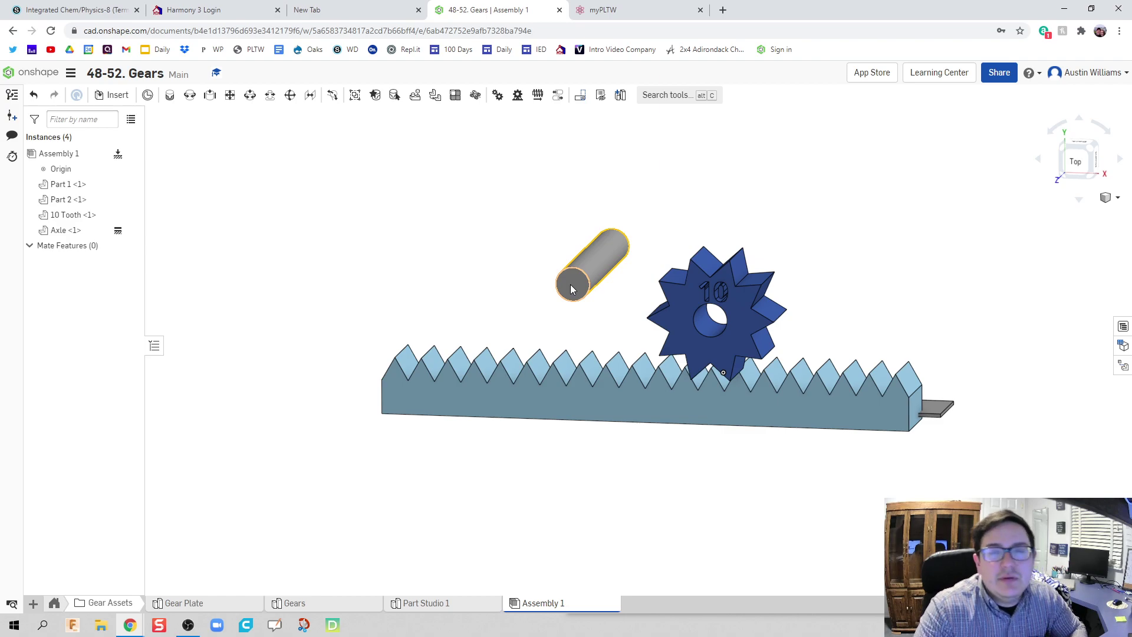
Step: Create Revolute 1 between the gear's centre-hole connector and the axle's end connector
{"action": "left_click", "coordinate": [190, 96]}
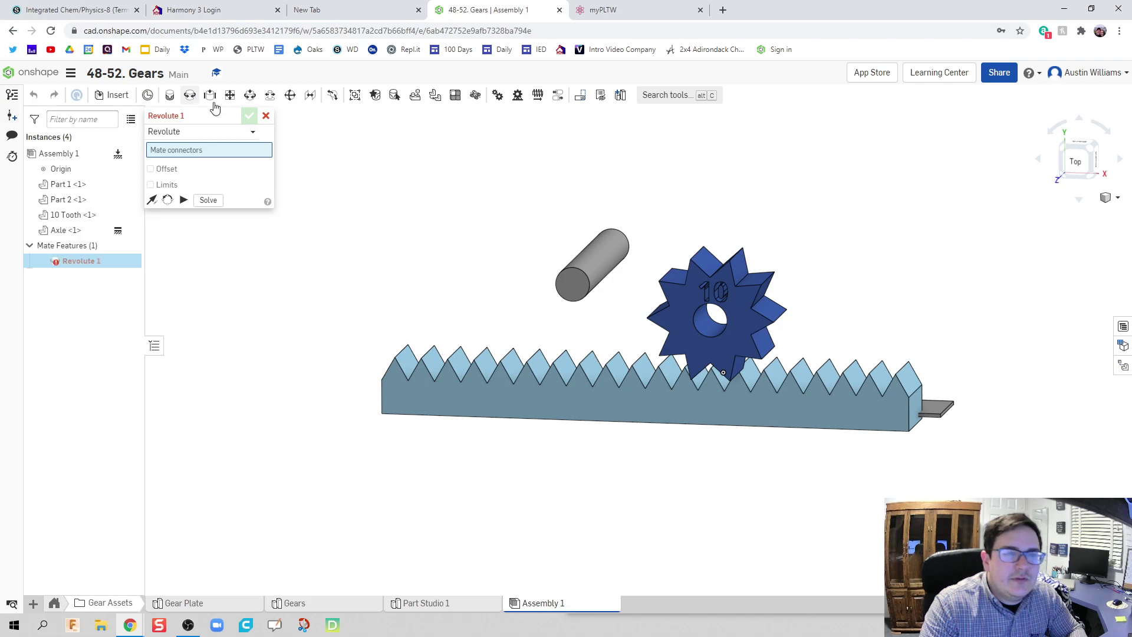
{"action": "left_click", "coordinate": [706, 325]}
{"action": "left_click", "coordinate": [571, 287]}
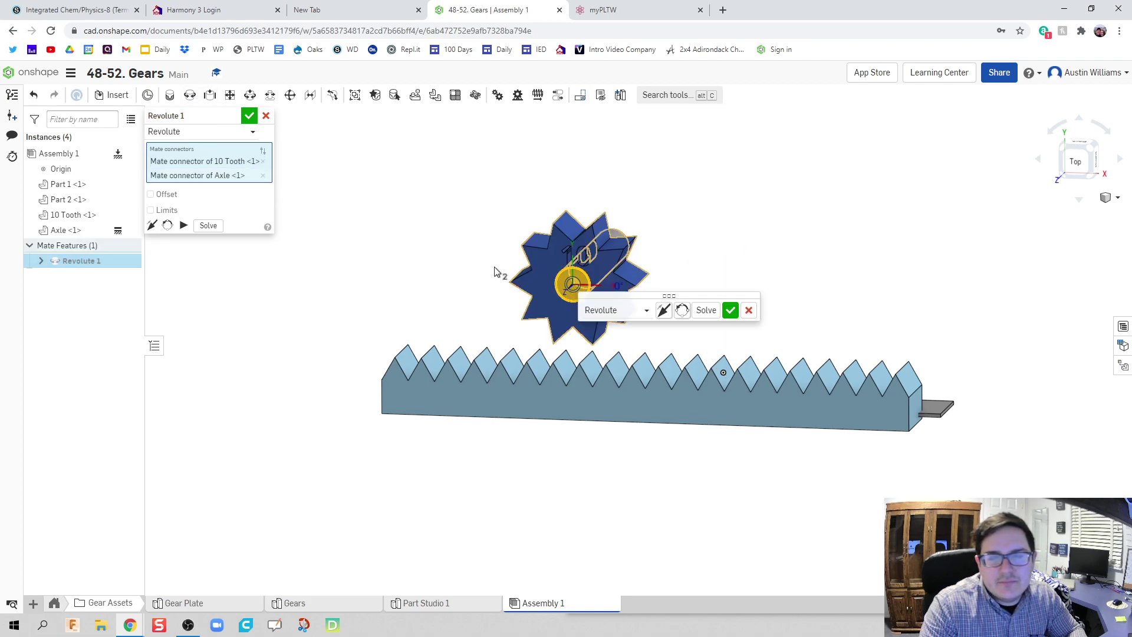
{"action": "left_click", "coordinate": [730, 308]}
{"action": "scroll", "coordinate": [659, 319], "scroll_direction": "up", "scroll_amount": 3}
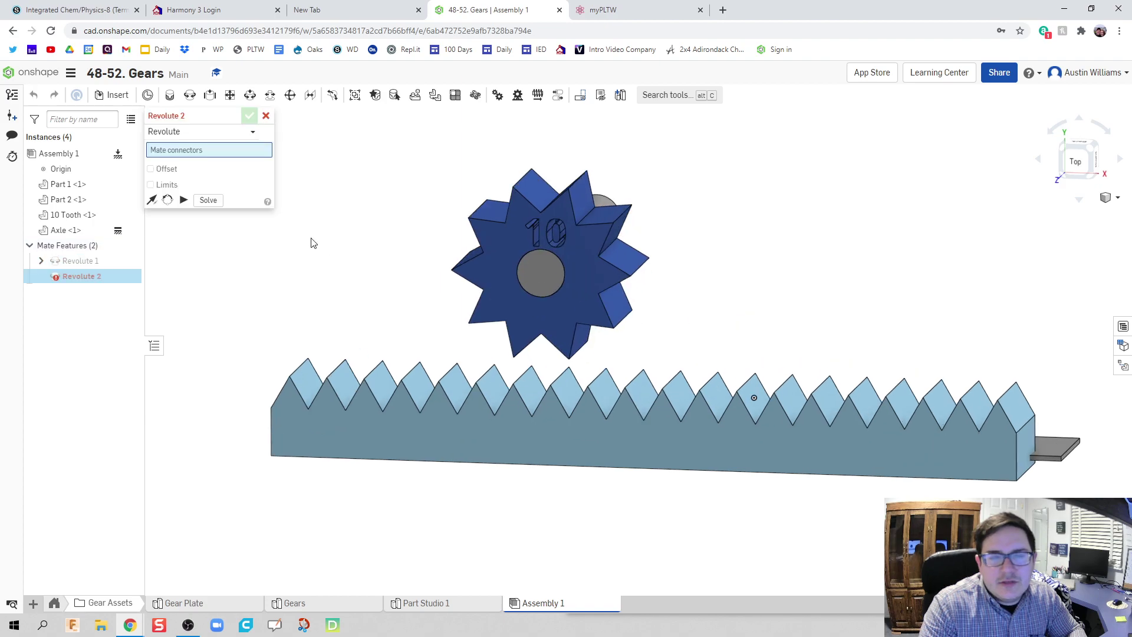
Step: Switch the new mate to Slider and pick a connector on the rack's face
{"action": "left_click", "coordinate": [249, 133]}
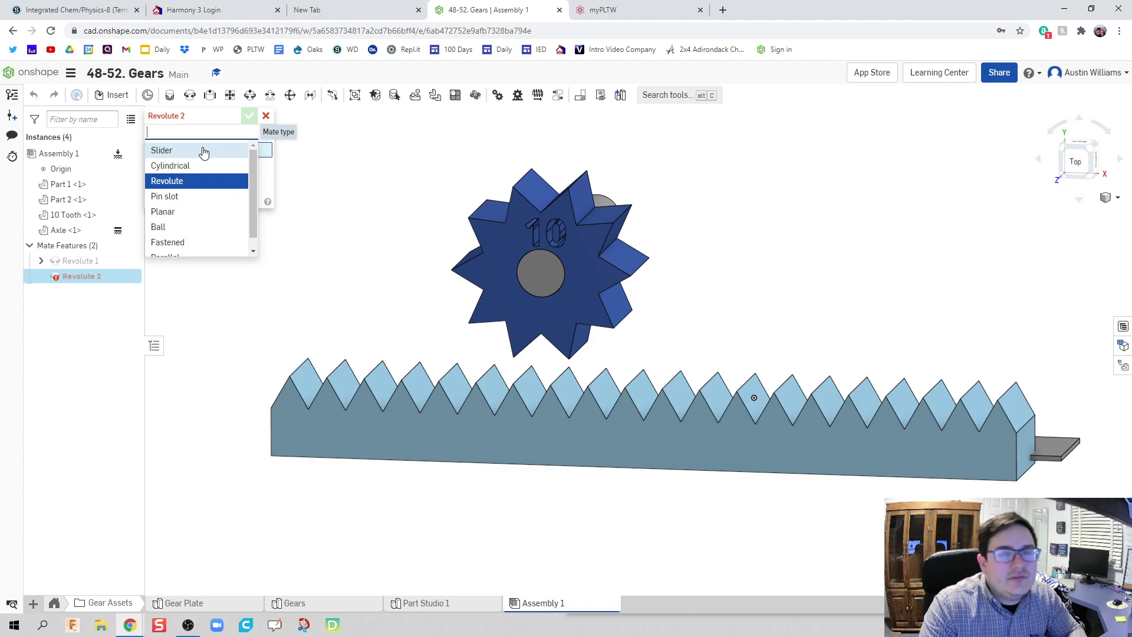
{"action": "left_click", "coordinate": [204, 152]}
{"action": "right_click_drag", "start_coordinate": [761, 318], "coordinate": [755, 341]}
{"action": "right_click_drag", "start_coordinate": [670, 459], "coordinate": [653, 352]}
{"action": "left_click", "coordinate": [673, 343]}
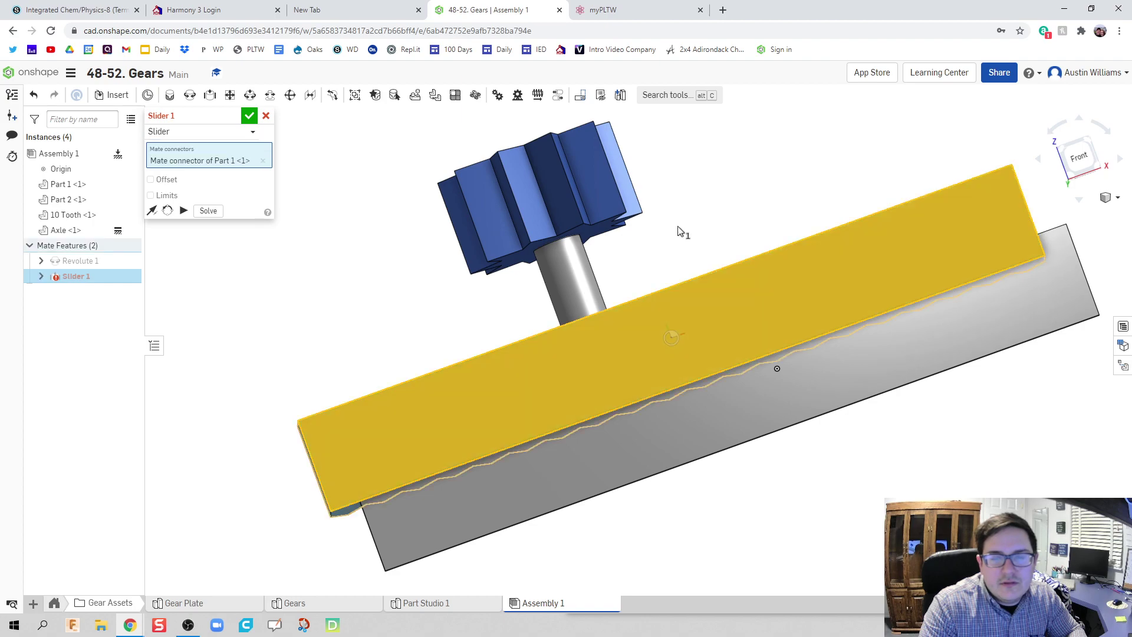
Step: Pick a back-plate connector for the slider and animate the rack's sliding motion
{"action": "right_click_drag", "start_coordinate": [678, 228], "coordinate": [669, 273]}
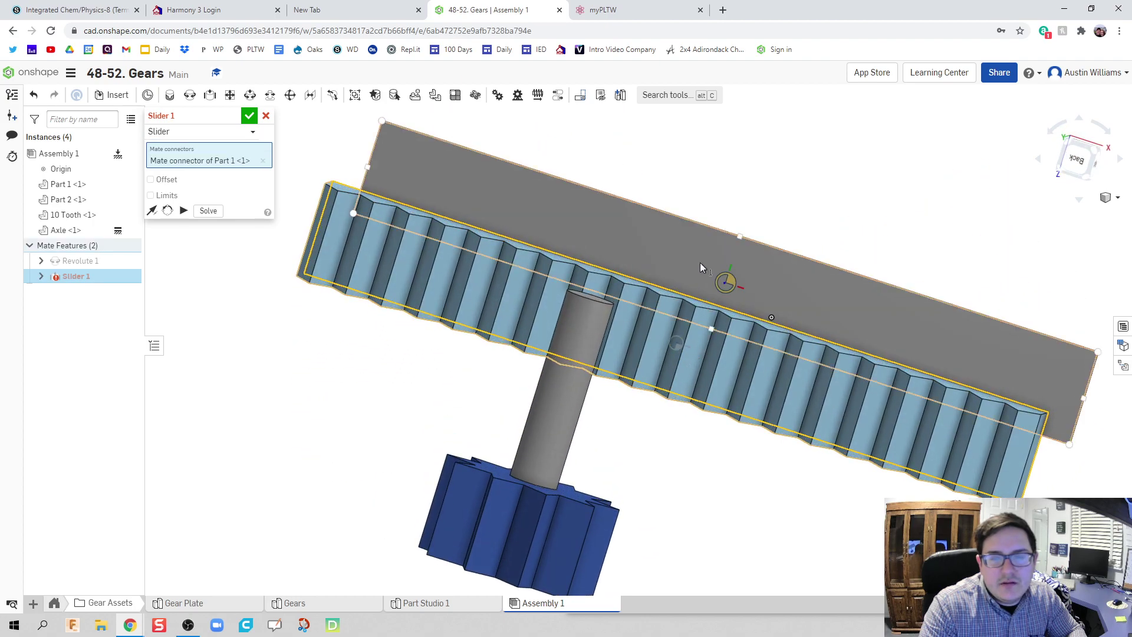
{"action": "left_click", "coordinate": [729, 282]}
{"action": "right_click_drag", "start_coordinate": [733, 450], "coordinate": [733, 411]}
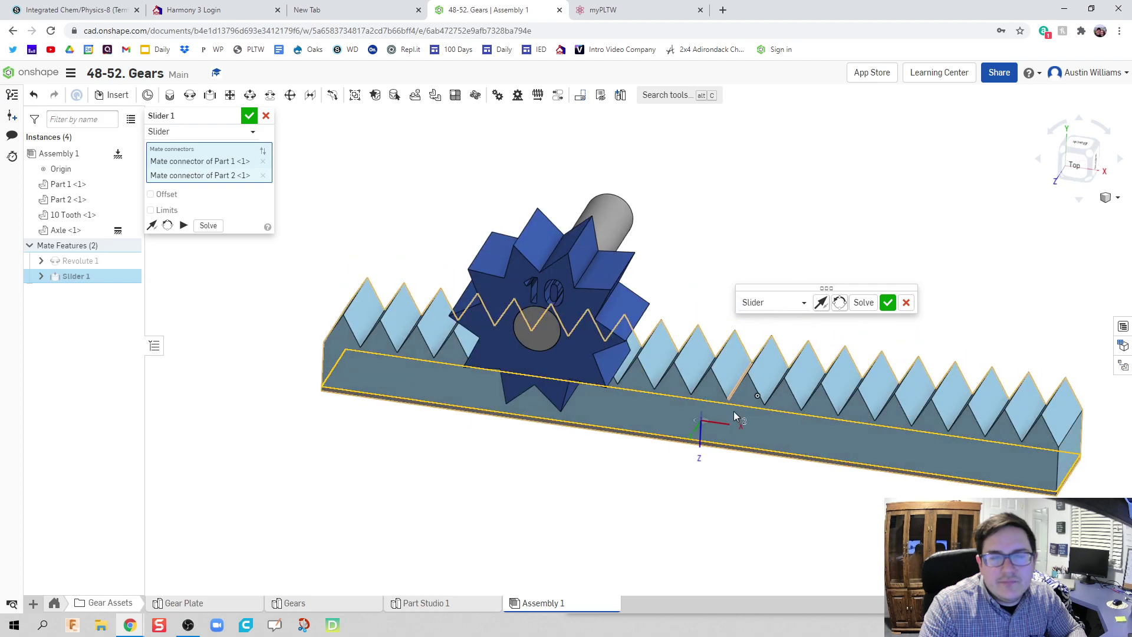
{"action": "left_click", "coordinate": [186, 227]}
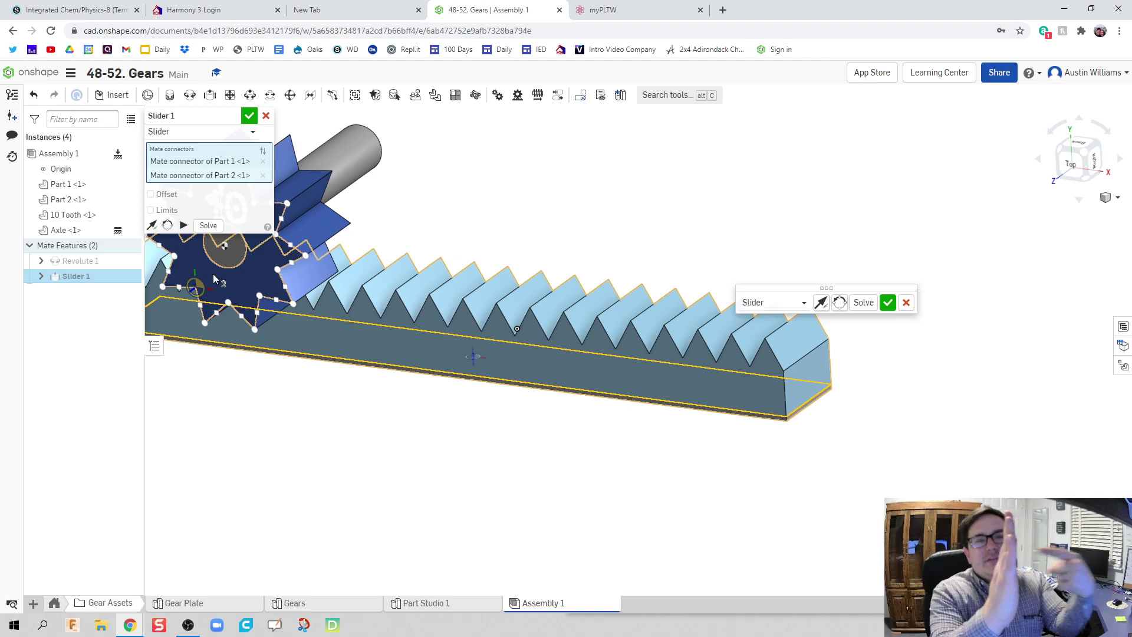
Step: Replace Slider 1's connectors with the rack end-face and plate connectors, then accept it
{"action": "left_click", "coordinate": [263, 160]}
{"action": "left_click", "coordinate": [263, 161]}
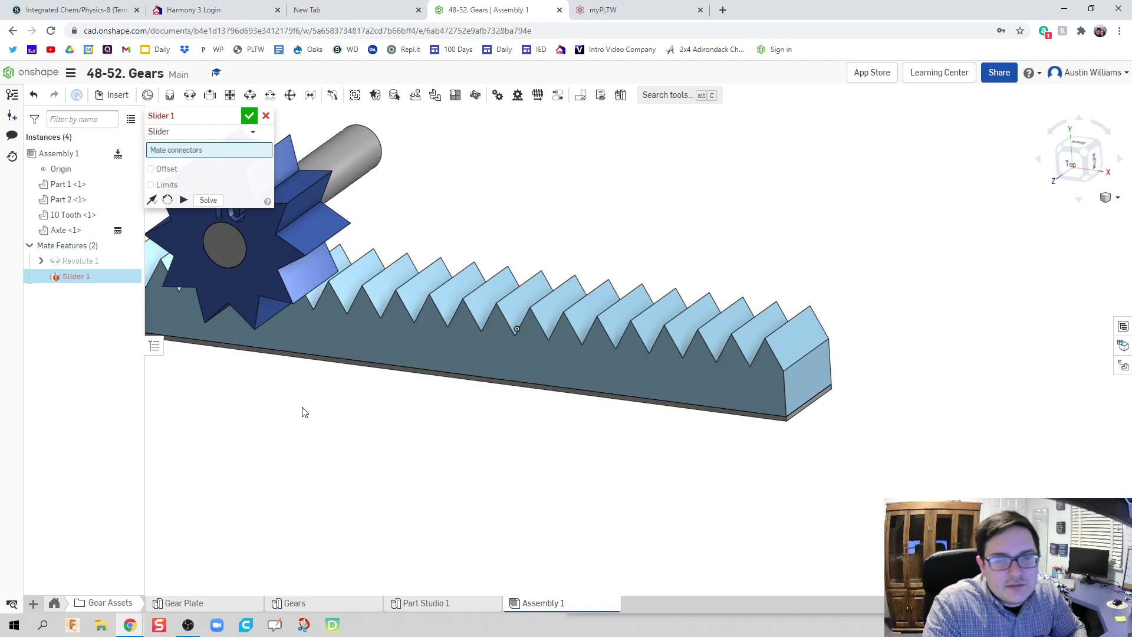
{"action": "right_click_drag", "start_coordinate": [299, 423], "coordinate": [517, 439]}
{"action": "scroll", "coordinate": [517, 440], "scroll_direction": "up", "scroll_amount": 4}
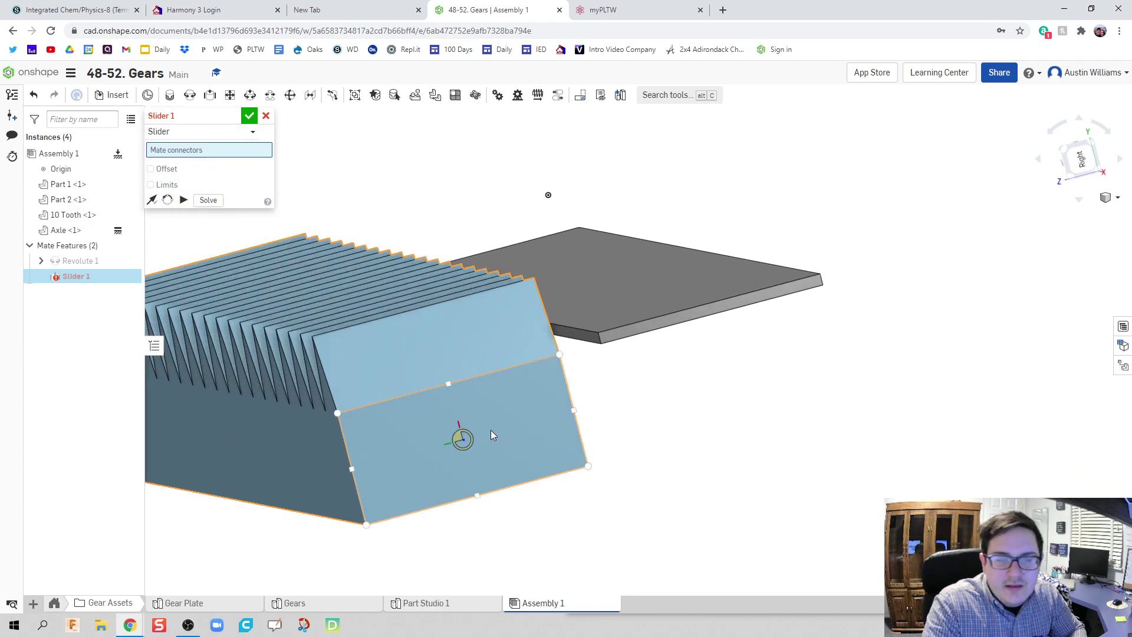
{"action": "left_click", "coordinate": [477, 497]}
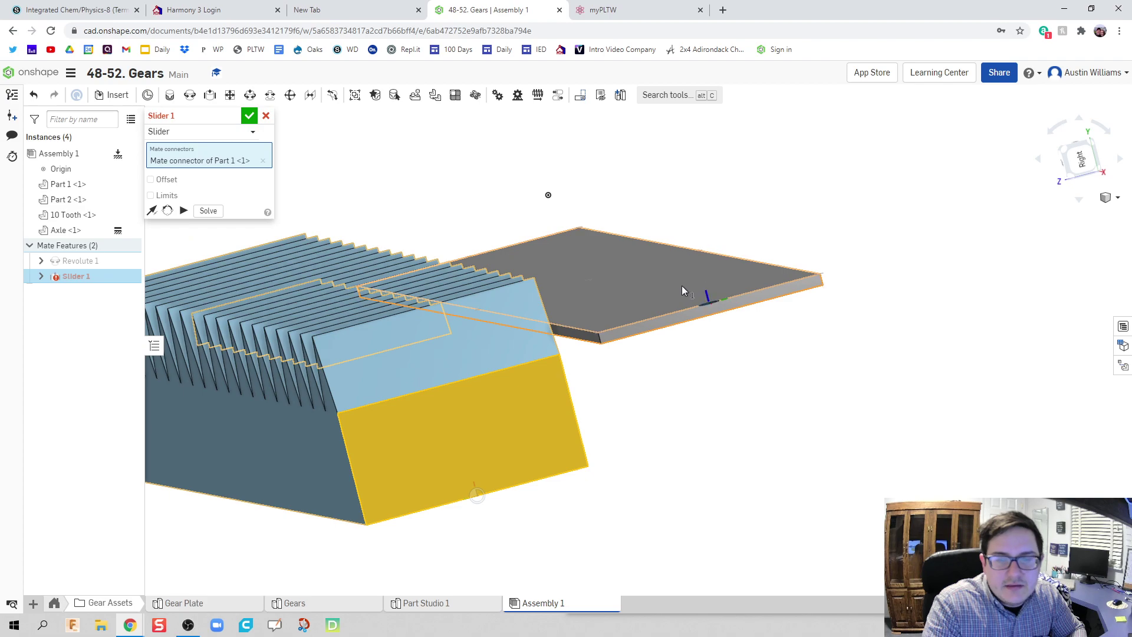
{"action": "scroll", "coordinate": [686, 301], "scroll_direction": "up", "scroll_amount": 8}
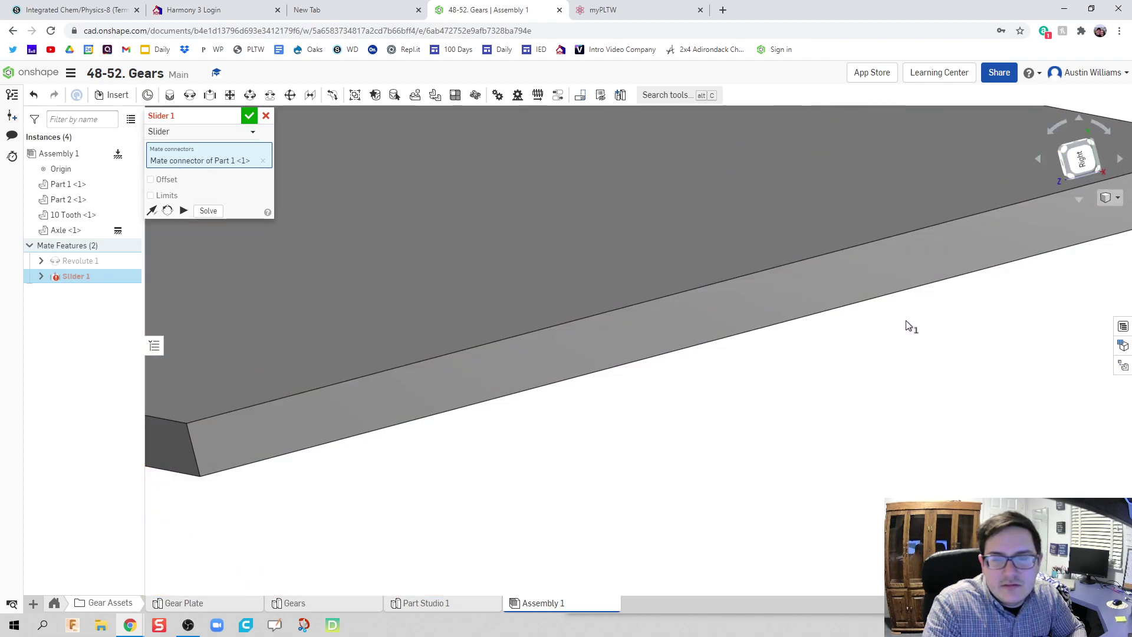
{"action": "left_click", "coordinate": [714, 287]}
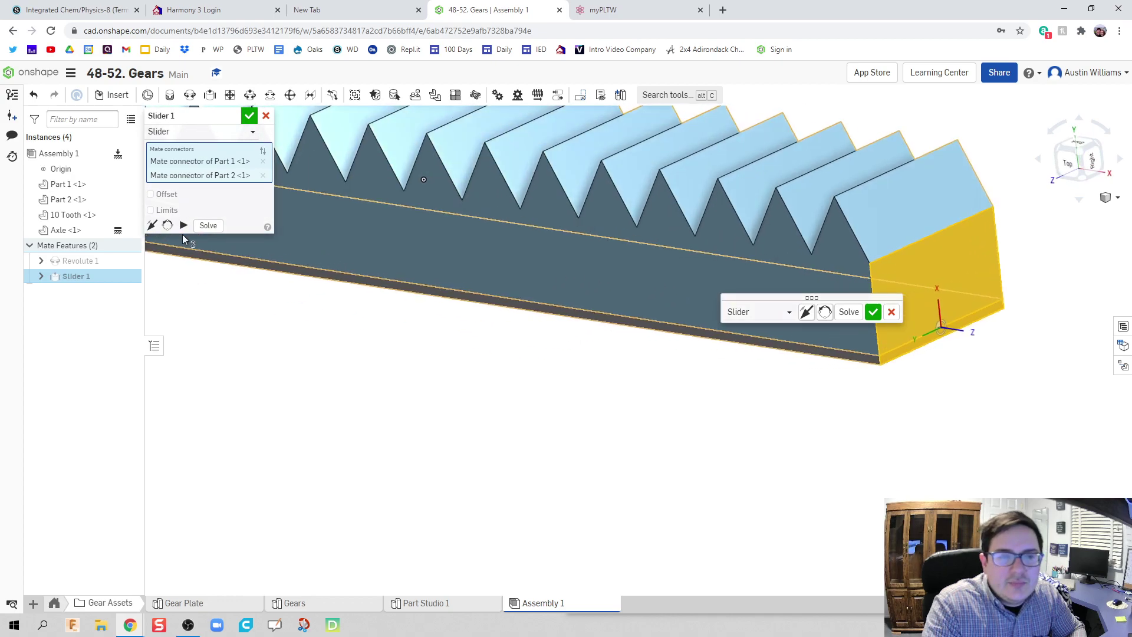
{"action": "scroll", "coordinate": [361, 329], "scroll_direction": "down", "scroll_amount": 5}
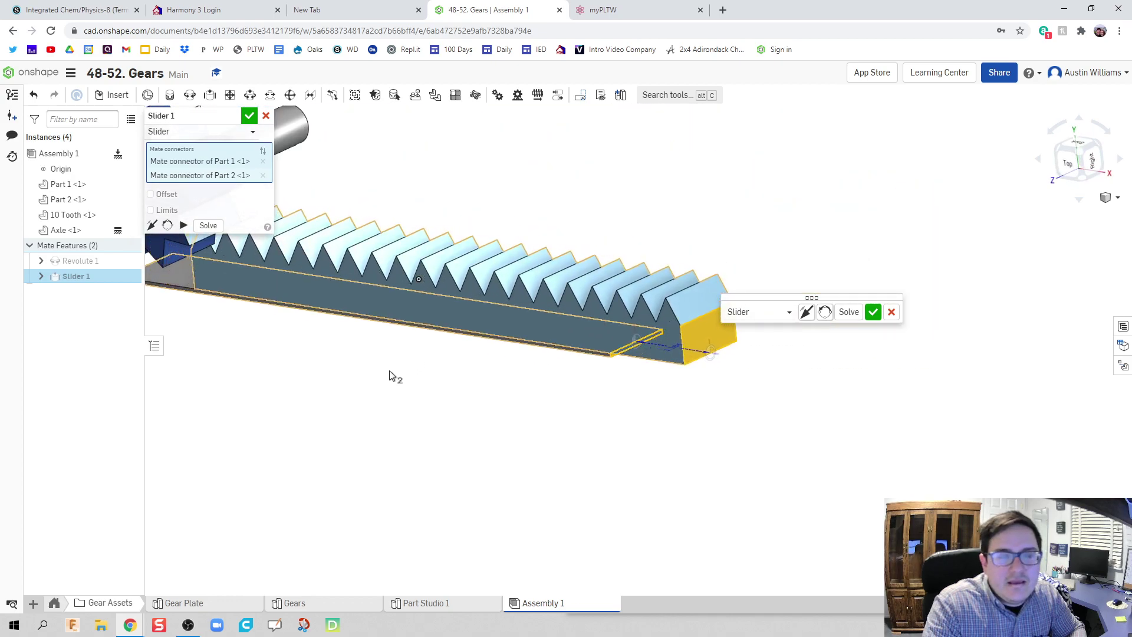
{"action": "scroll", "coordinate": [370, 442], "scroll_direction": "down", "scroll_amount": 3}
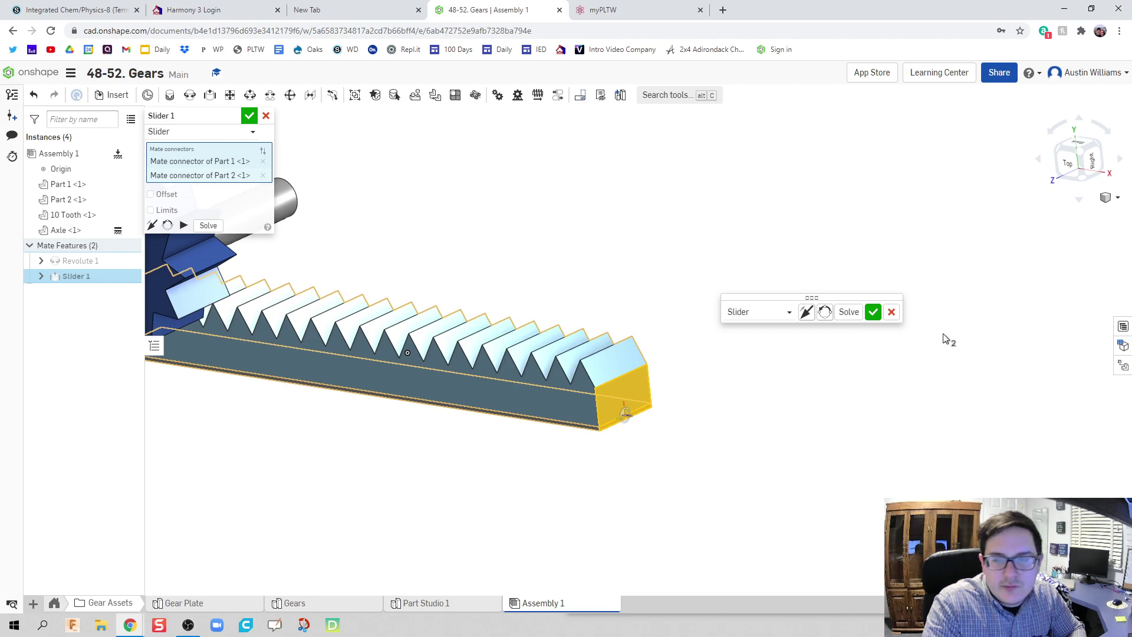
{"action": "left_click", "coordinate": [873, 311]}
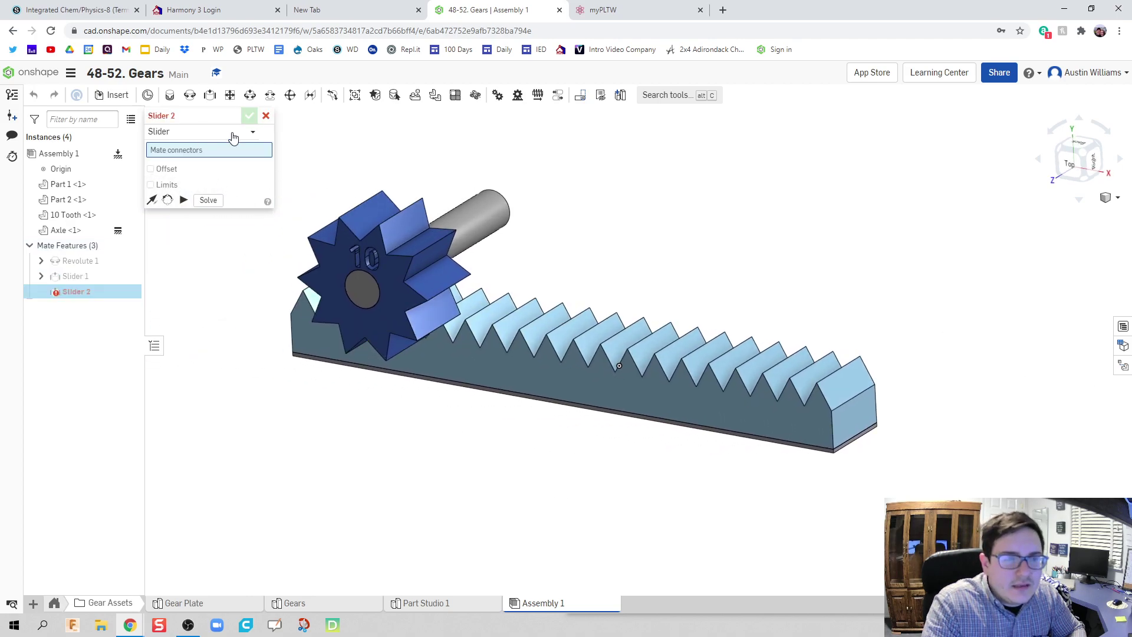
Step: Try a Fastened mate, hide rack Part 1, pick a plate connector, then cancel the mate
{"action": "left_click", "coordinate": [230, 133]}
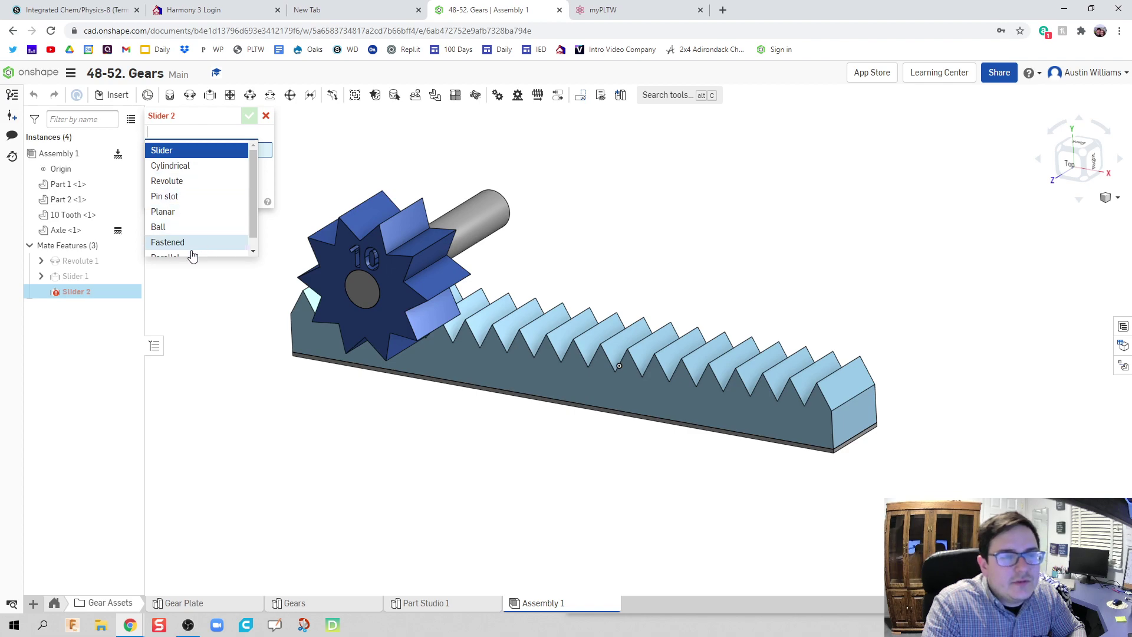
{"action": "left_click", "coordinate": [195, 243]}
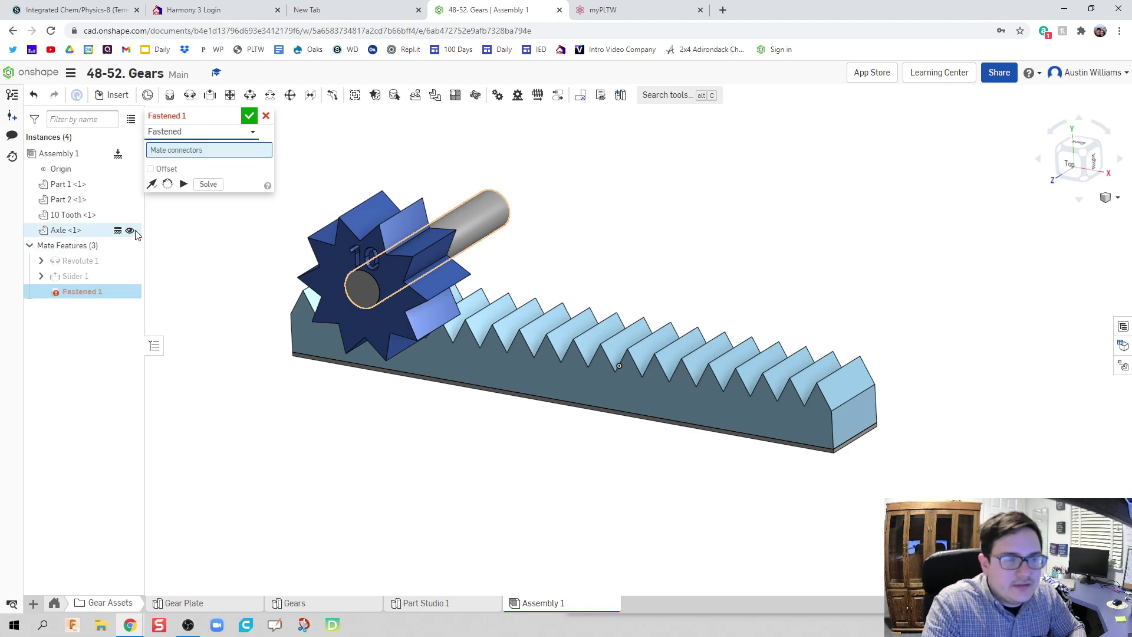
{"action": "left_click", "coordinate": [130, 184]}
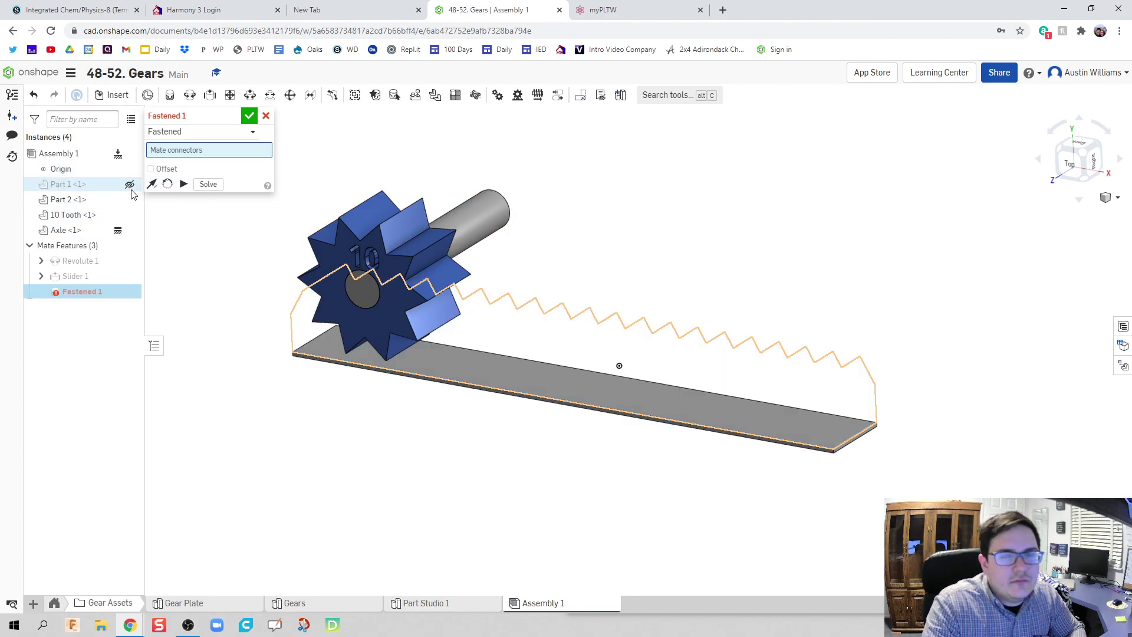
{"action": "right_click_drag", "start_coordinate": [482, 445], "coordinate": [563, 315]}
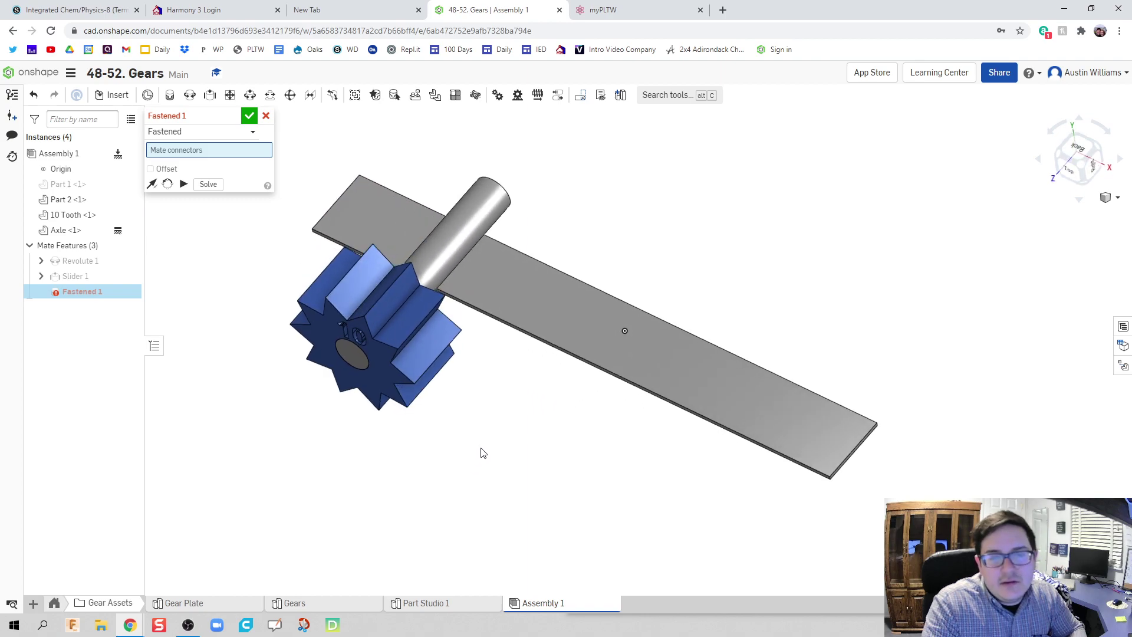
{"action": "scroll", "coordinate": [583, 330], "scroll_direction": "up", "scroll_amount": 3}
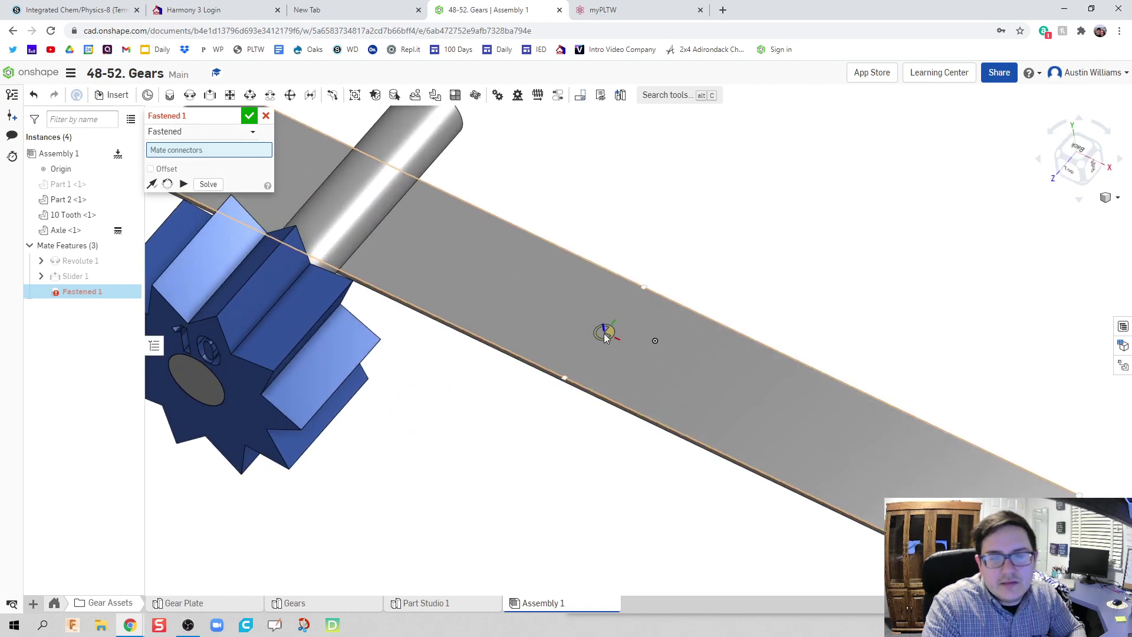
{"action": "left_click", "coordinate": [604, 335]}
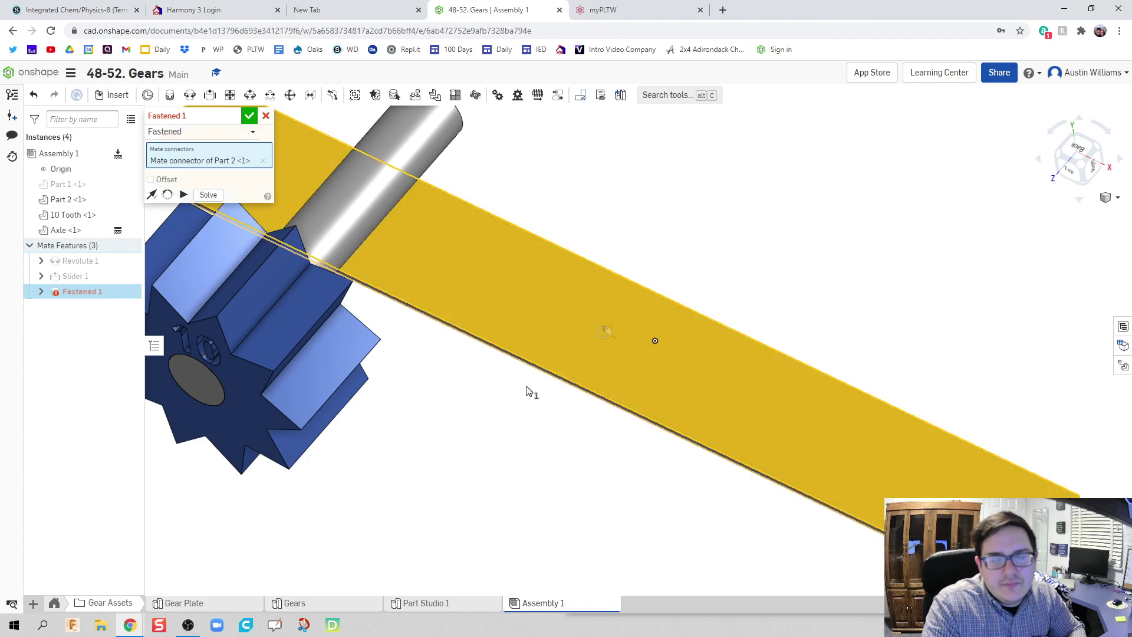
{"action": "left_click", "coordinate": [265, 118]}
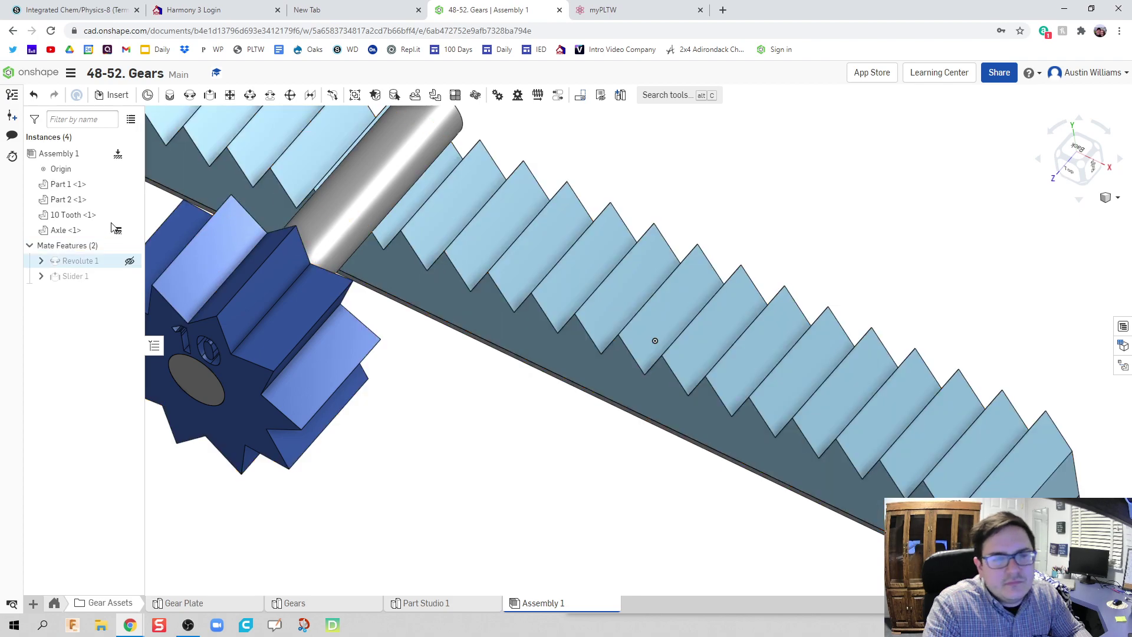
Step: Try a Fastened mate from a plate connector to the gear hole, flip it repeatedly, then cancel
{"action": "left_click", "coordinate": [169, 95]}
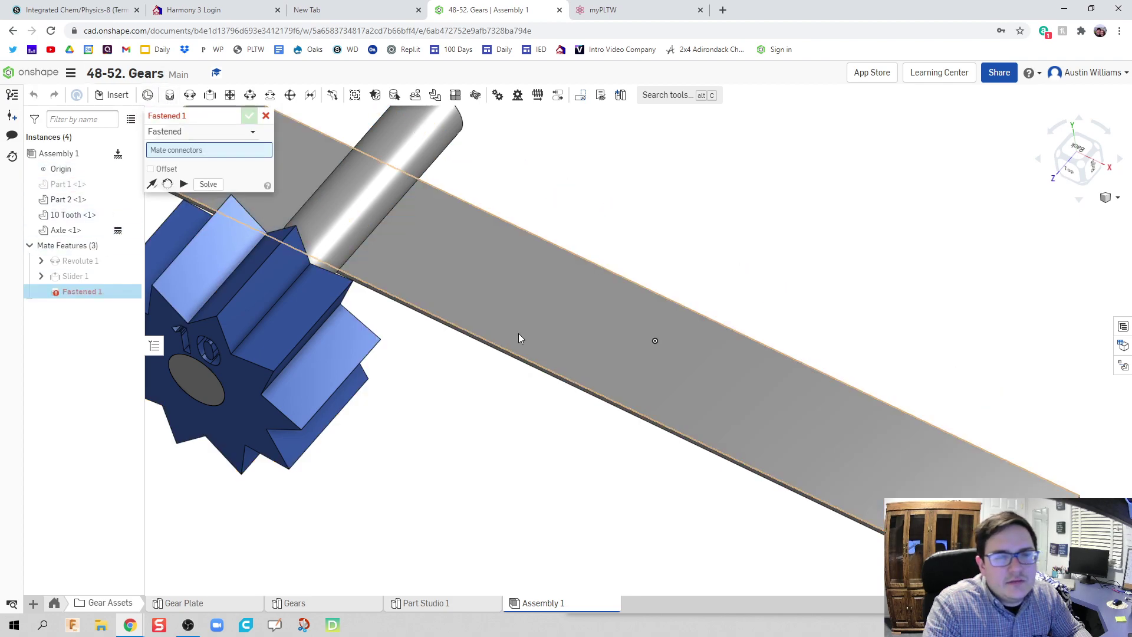
{"action": "left_click", "coordinate": [564, 381]}
{"action": "right_click_drag", "start_coordinate": [386, 494], "coordinate": [322, 461]}
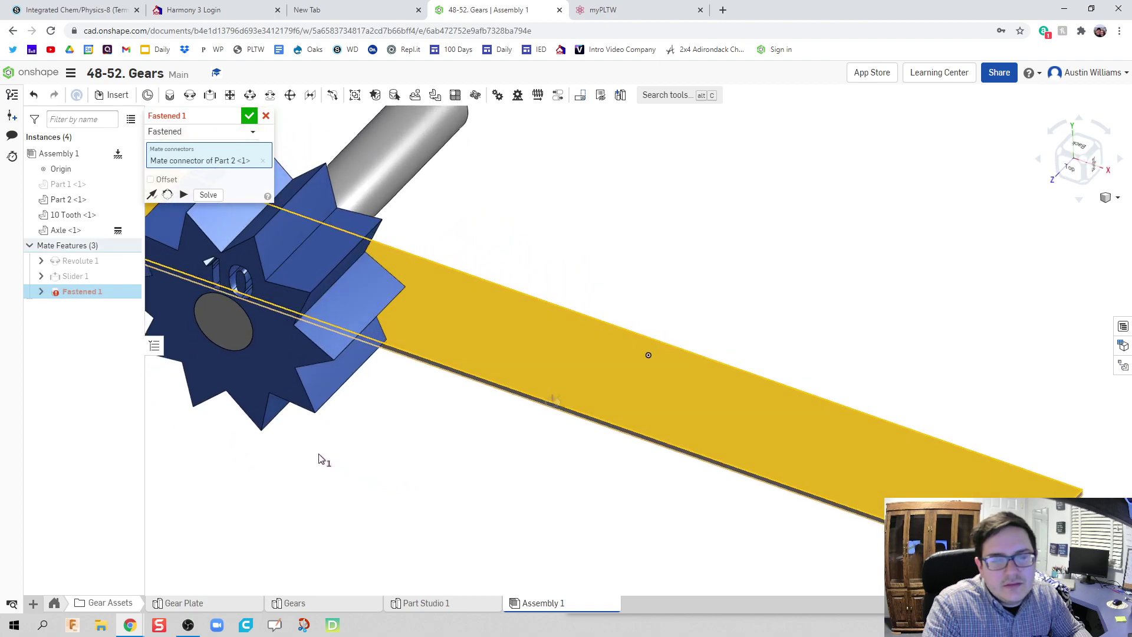
{"action": "left_click", "coordinate": [222, 321]}
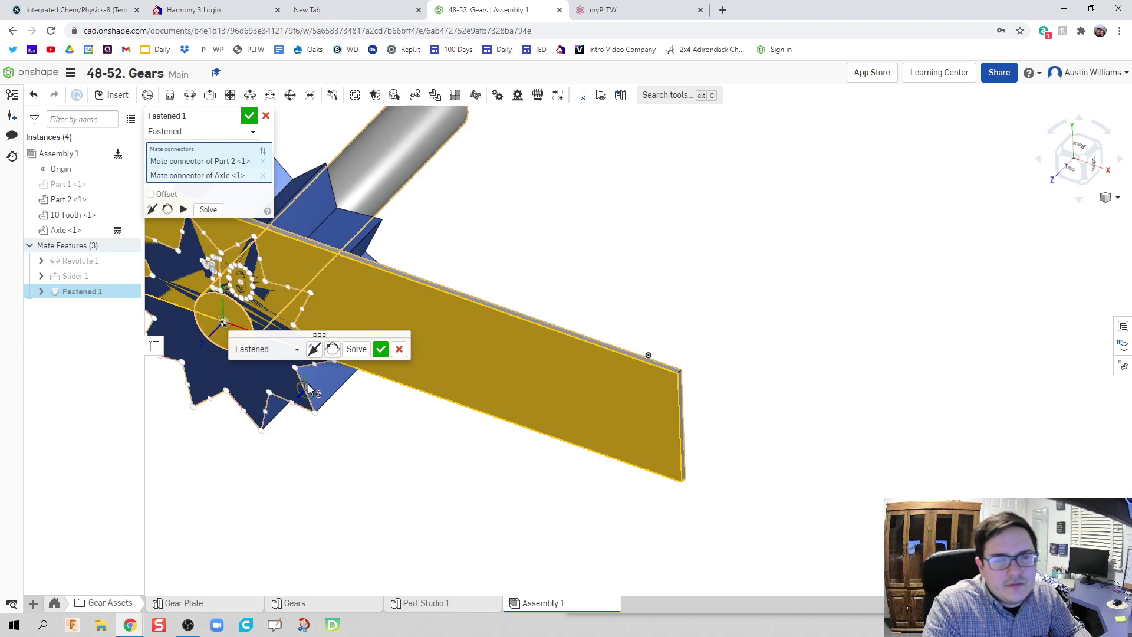
{"action": "left_click", "coordinate": [332, 349]}
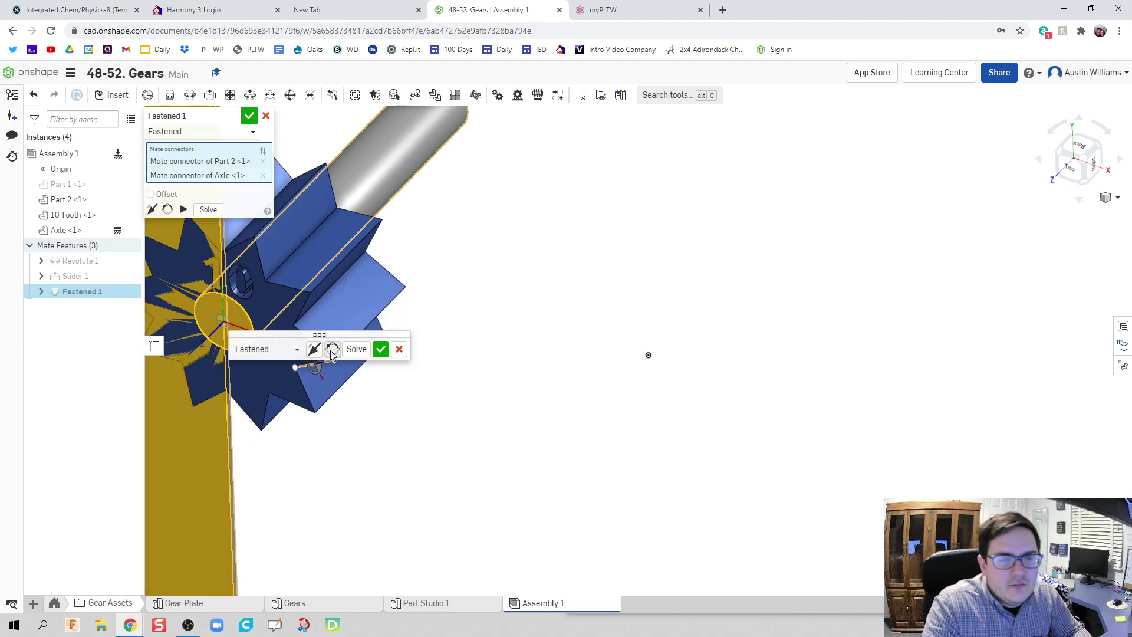
{"action": "left_click", "coordinate": [331, 350]}
{"action": "left_click", "coordinate": [331, 350]}
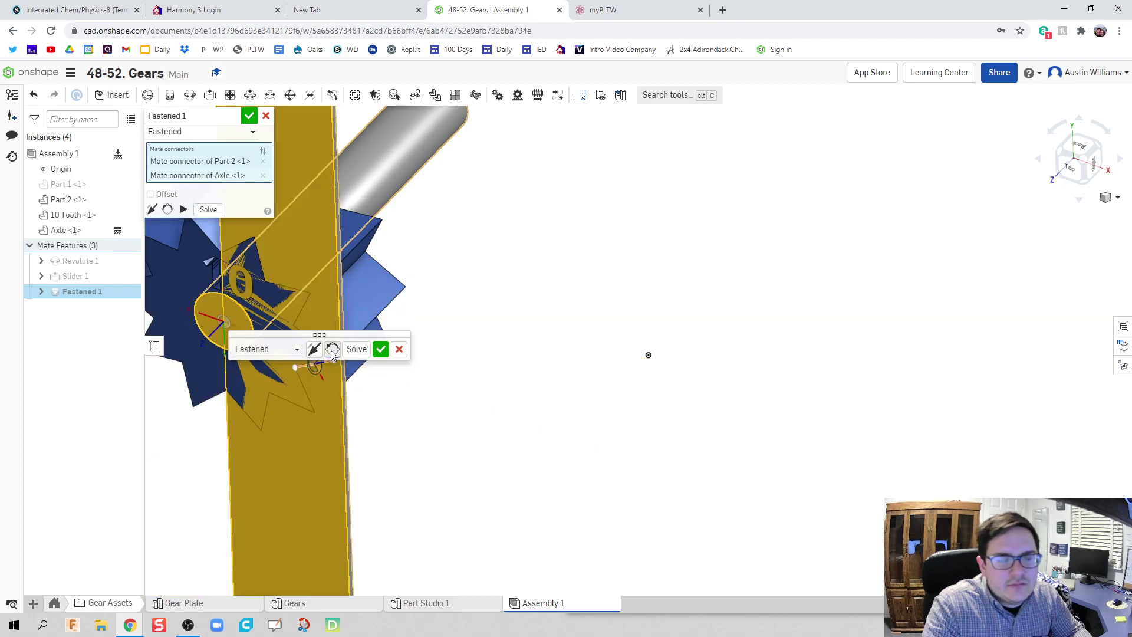
{"action": "left_click", "coordinate": [332, 350]}
{"action": "left_click", "coordinate": [331, 349]}
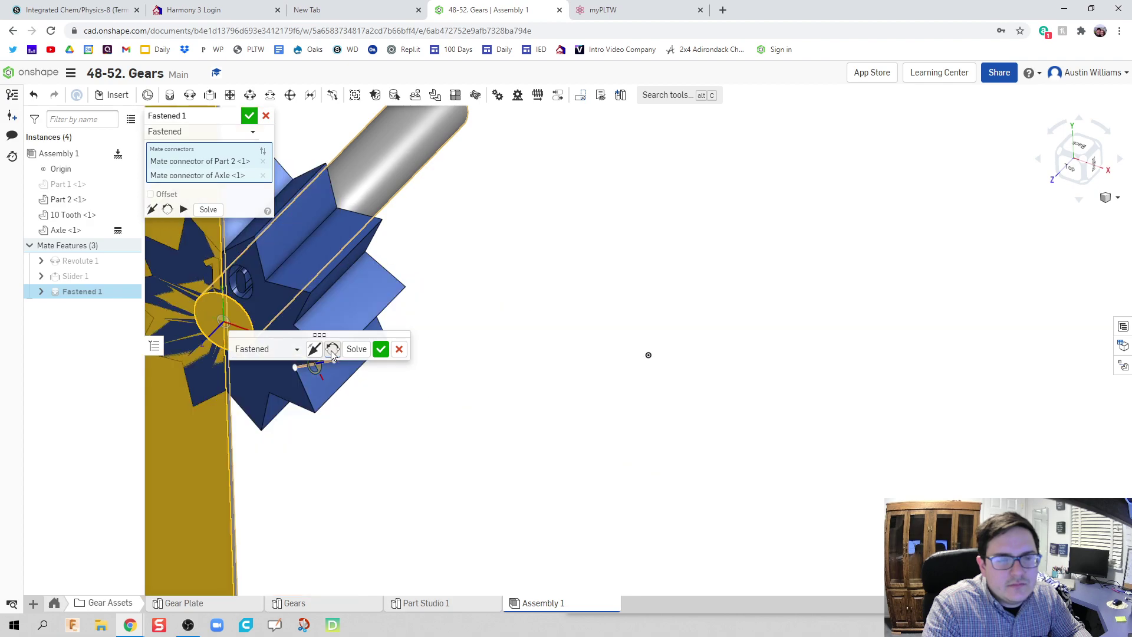
{"action": "left_click", "coordinate": [399, 349]}
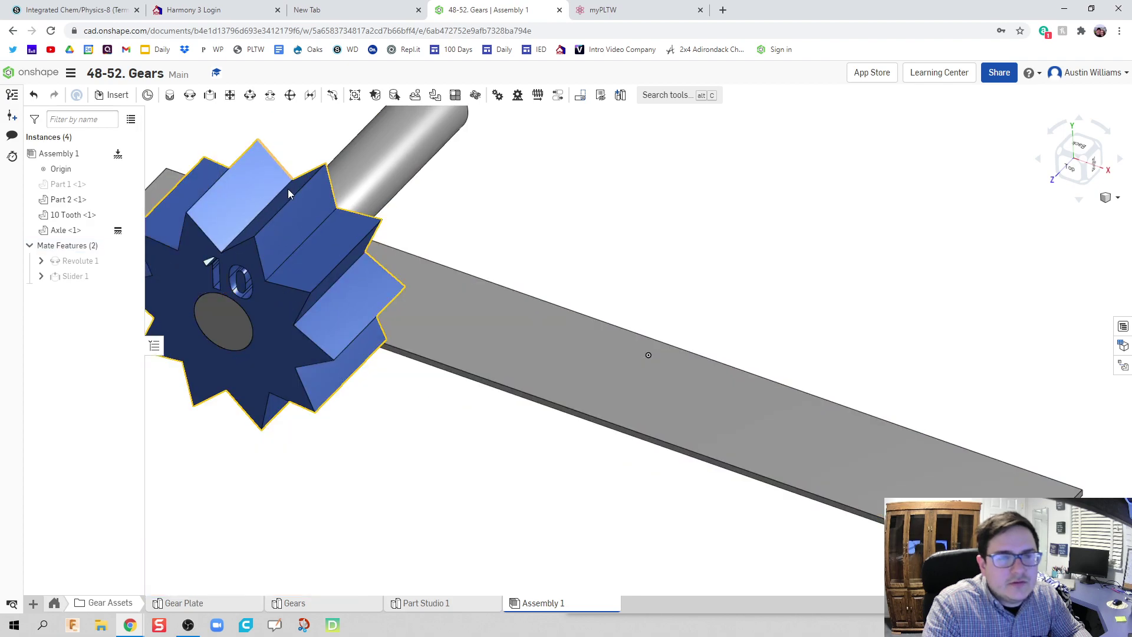
Step: Start a new Fastened mate from a rack-edge connector to the gear's centre connector
{"action": "left_click", "coordinate": [170, 95]}
{"action": "scroll", "coordinate": [504, 338], "scroll_direction": "up", "scroll_amount": 5}
{"action": "scroll", "coordinate": [516, 360], "scroll_direction": "up", "scroll_amount": 5}
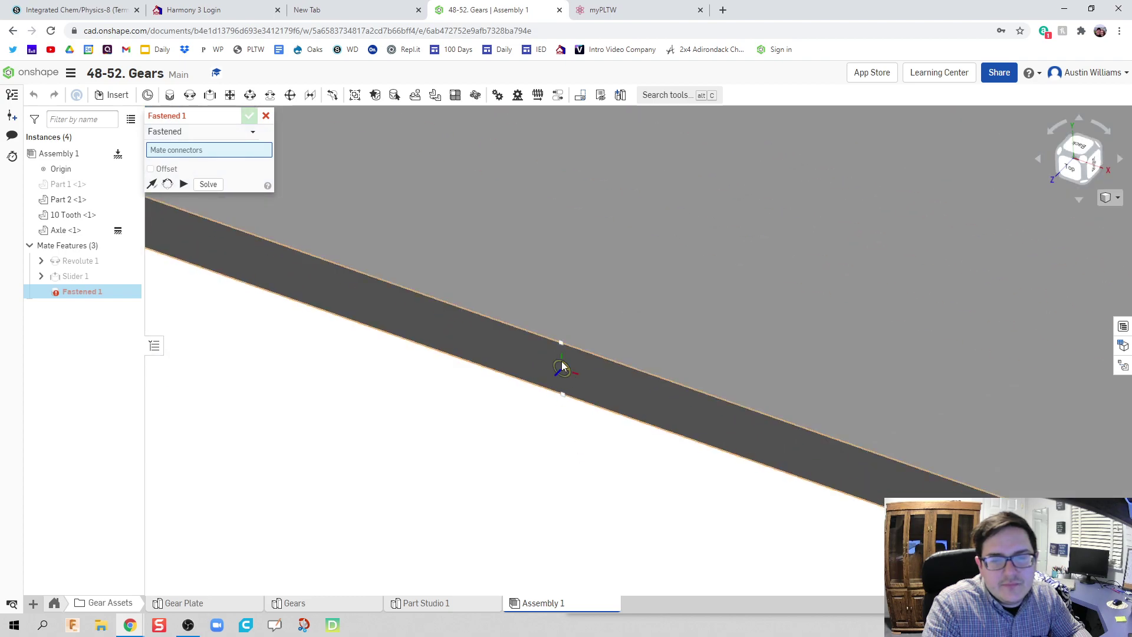
{"action": "left_click", "coordinate": [561, 345]}
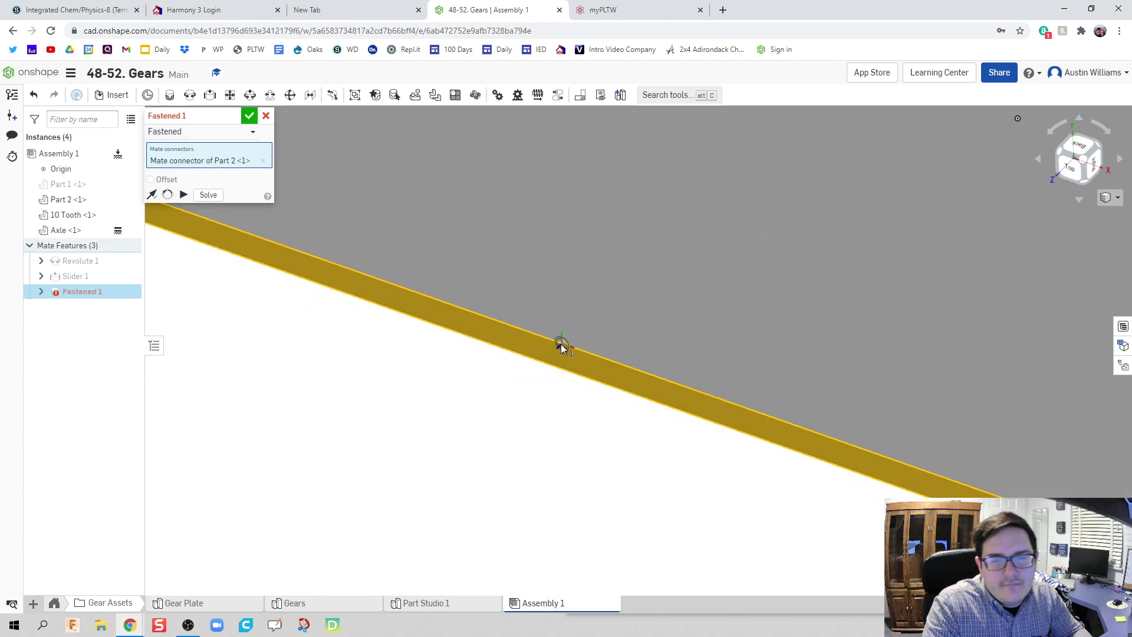
{"action": "scroll", "coordinate": [560, 345], "scroll_direction": "down", "scroll_amount": 5}
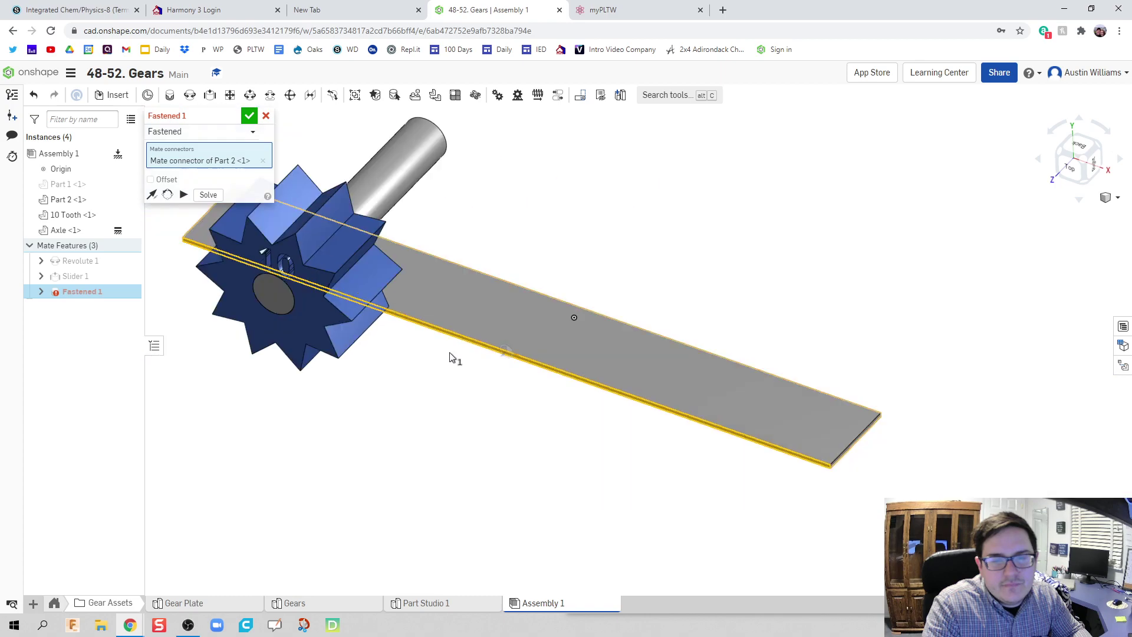
{"action": "left_click", "coordinate": [274, 295]}
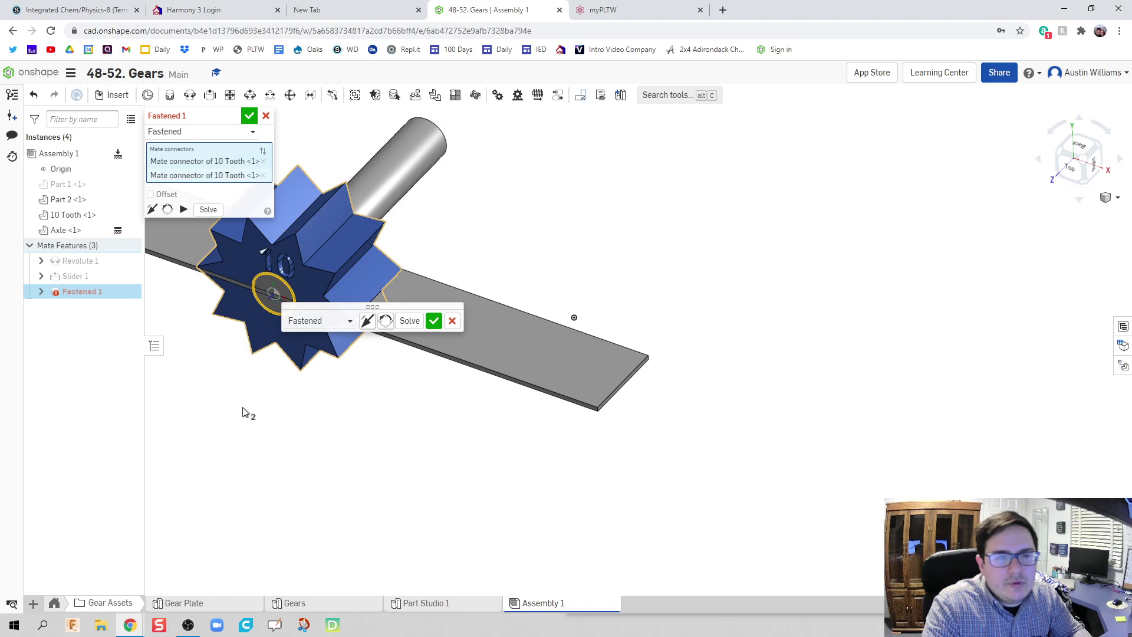
{"action": "scroll", "coordinate": [248, 412], "scroll_direction": "down", "scroll_amount": 2}
{"action": "scroll", "coordinate": [318, 457], "scroll_direction": "up", "scroll_amount": 3}
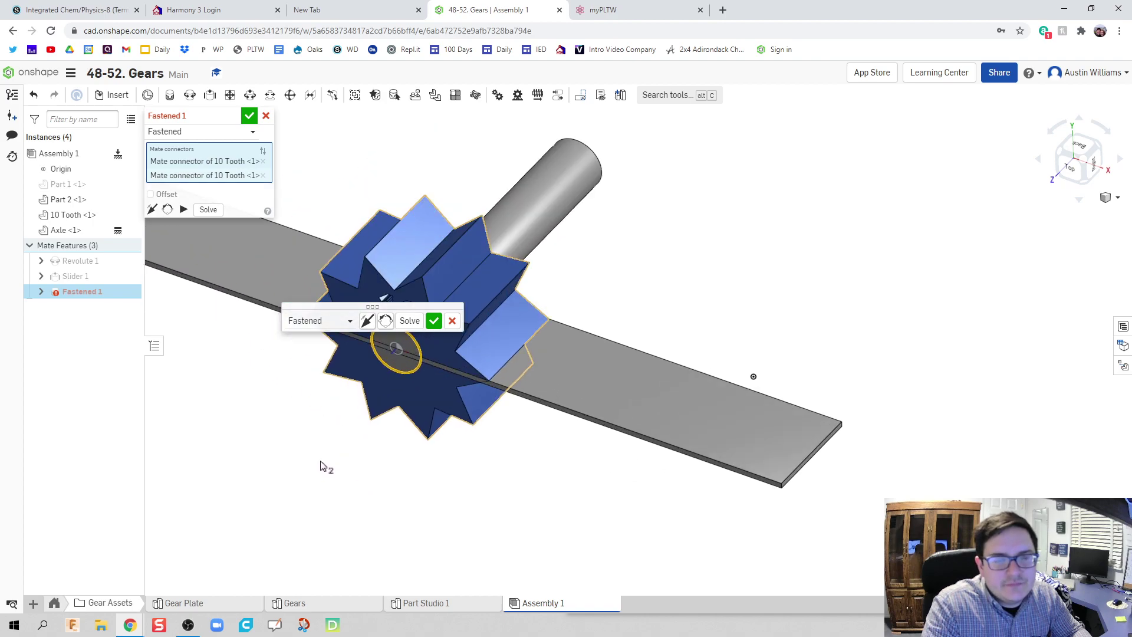
{"action": "middle_click_drag", "start_coordinate": [323, 465], "coordinate": [376, 436]}
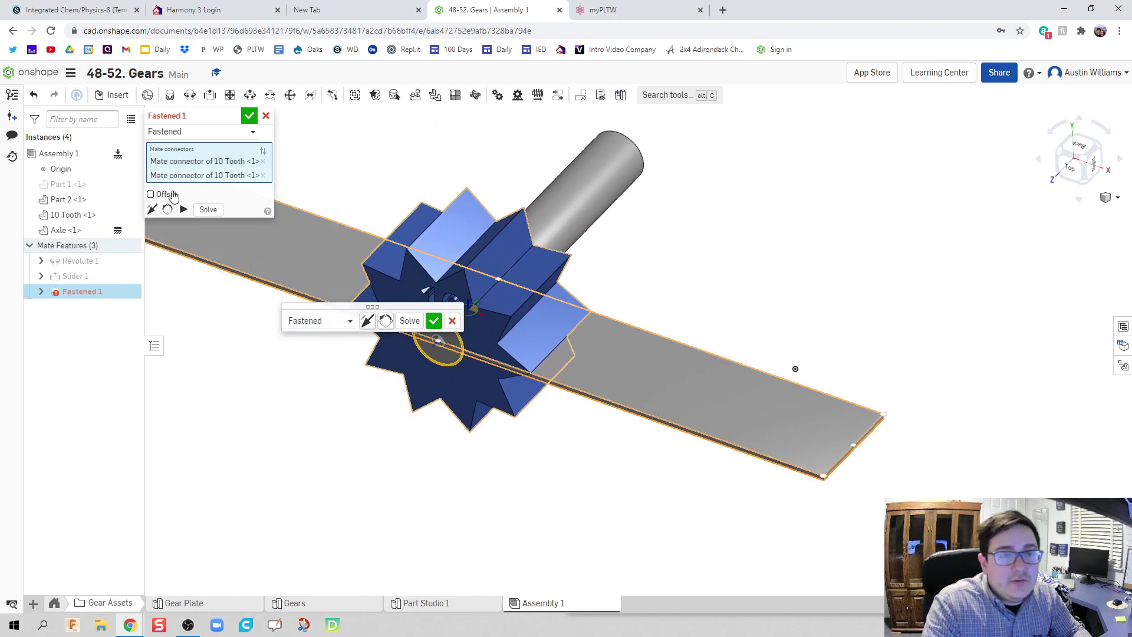
Step: Enable offsets on the Fastened mate and set the Y offset to -1 in
{"action": "left_click", "coordinate": [153, 194]}
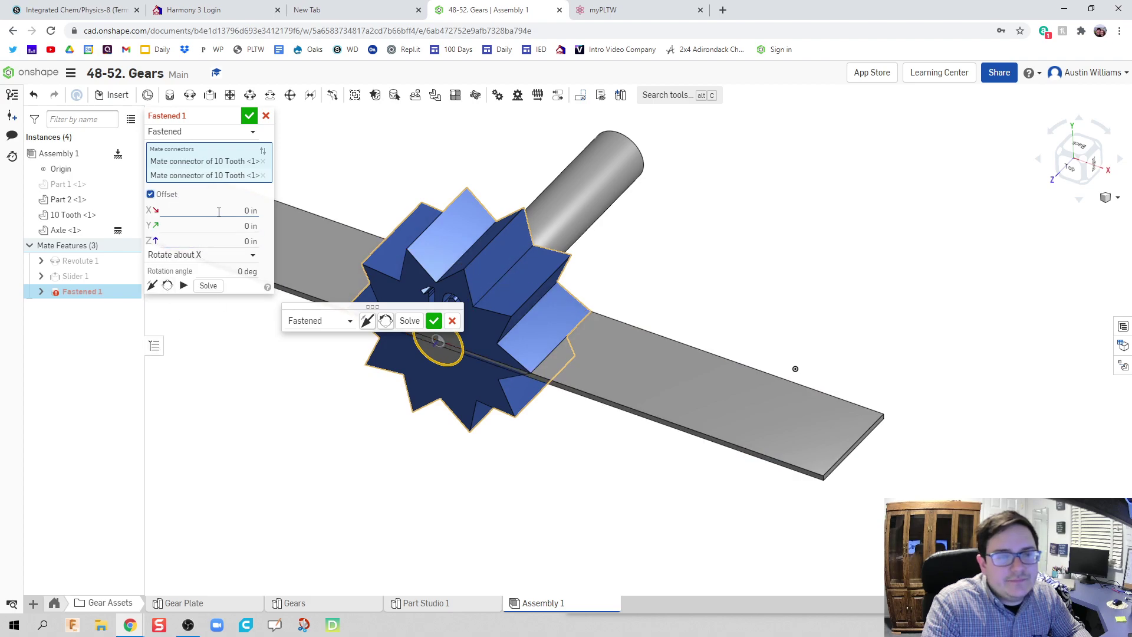
{"action": "middle_click_drag", "start_coordinate": [272, 389], "coordinate": [420, 411]}
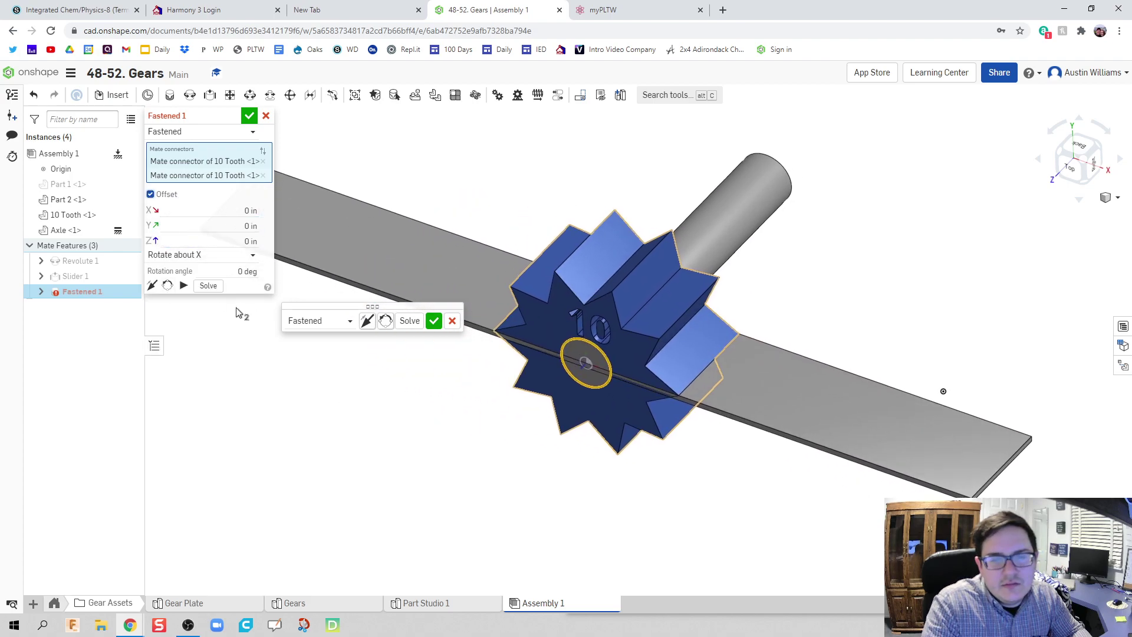
{"action": "scroll", "coordinate": [583, 362], "scroll_direction": "up", "scroll_amount": 6}
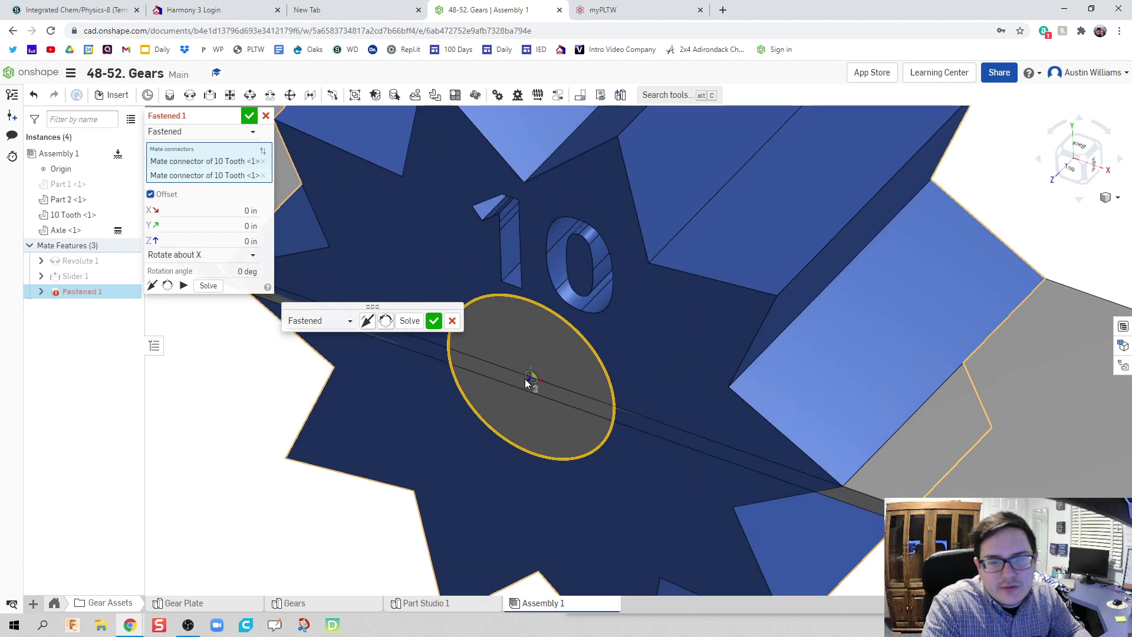
{"action": "left_click", "coordinate": [197, 231]}
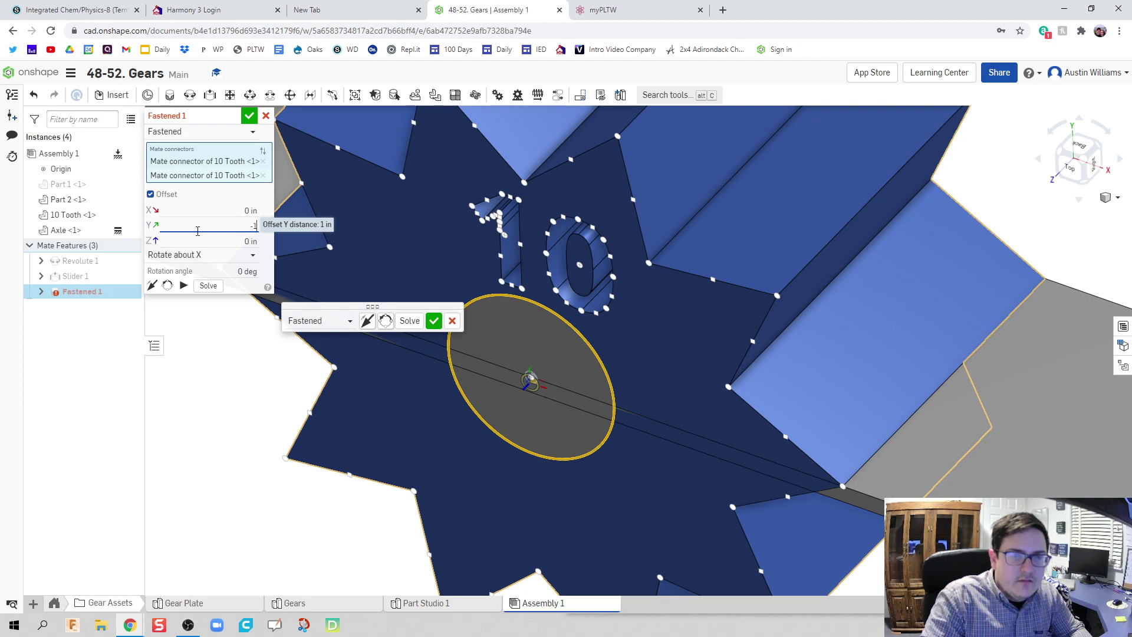
{"action": "type", "text": "-1"}
{"action": "key", "text": "Return"}
{"action": "scroll", "coordinate": [254, 395], "scroll_direction": "down", "scroll_amount": 5}
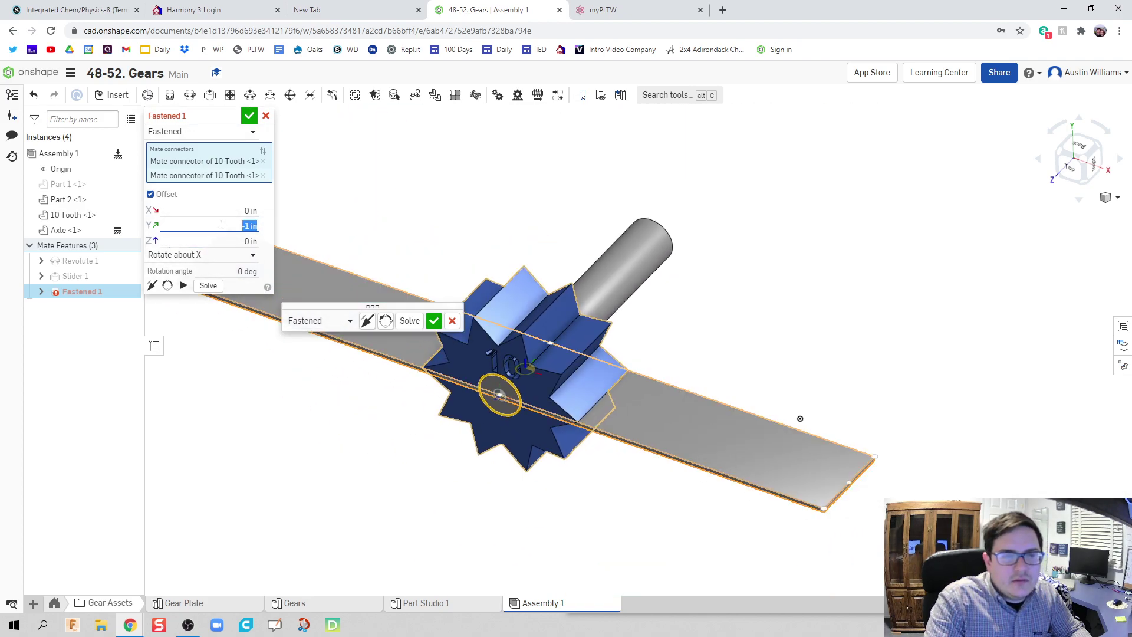
{"action": "left_click", "coordinate": [208, 286]}
Step: Set the X offset to -1 in, move to Z, then abandon the Fastened mate
{"action": "left_click", "coordinate": [240, 206]}
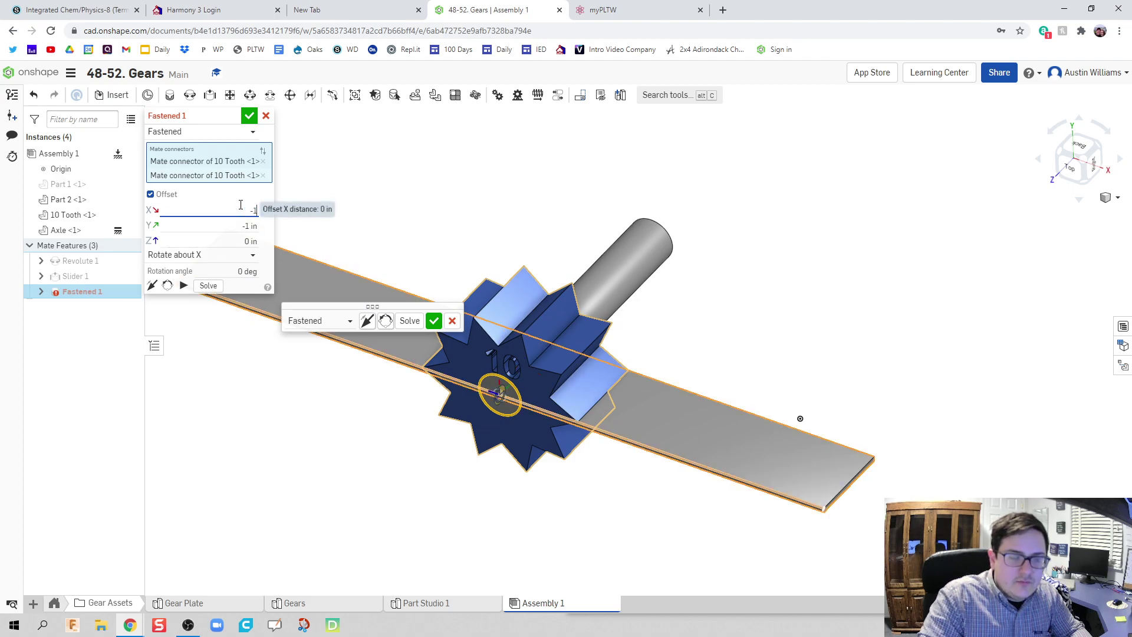
{"action": "type", "text": "-1"}
{"action": "key", "text": "Return"}
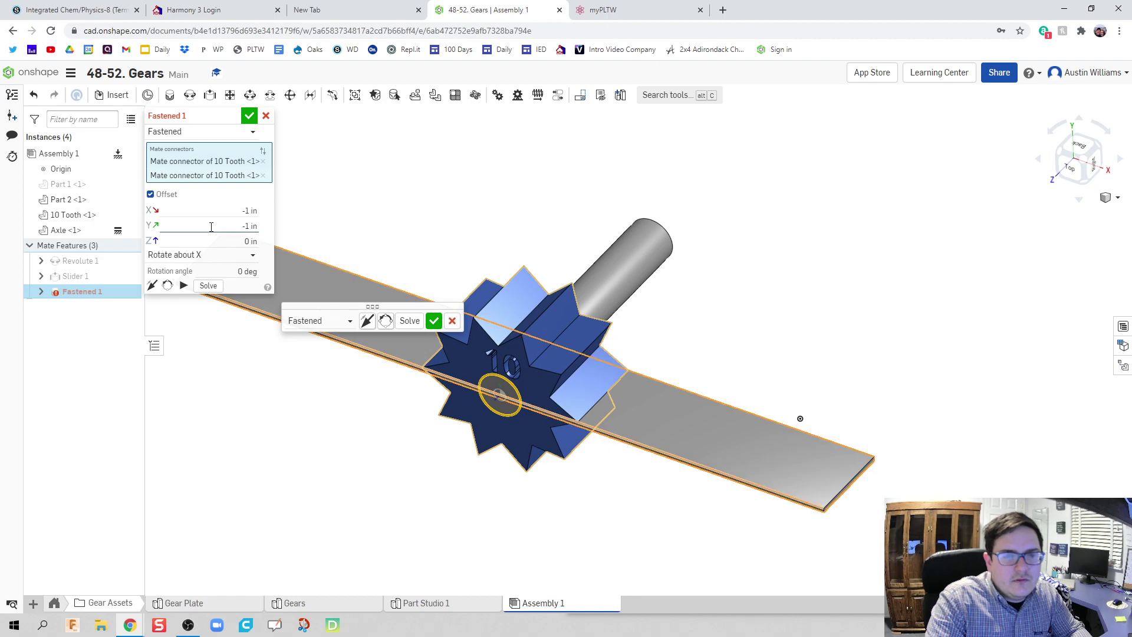
{"action": "left_click", "coordinate": [224, 236]}
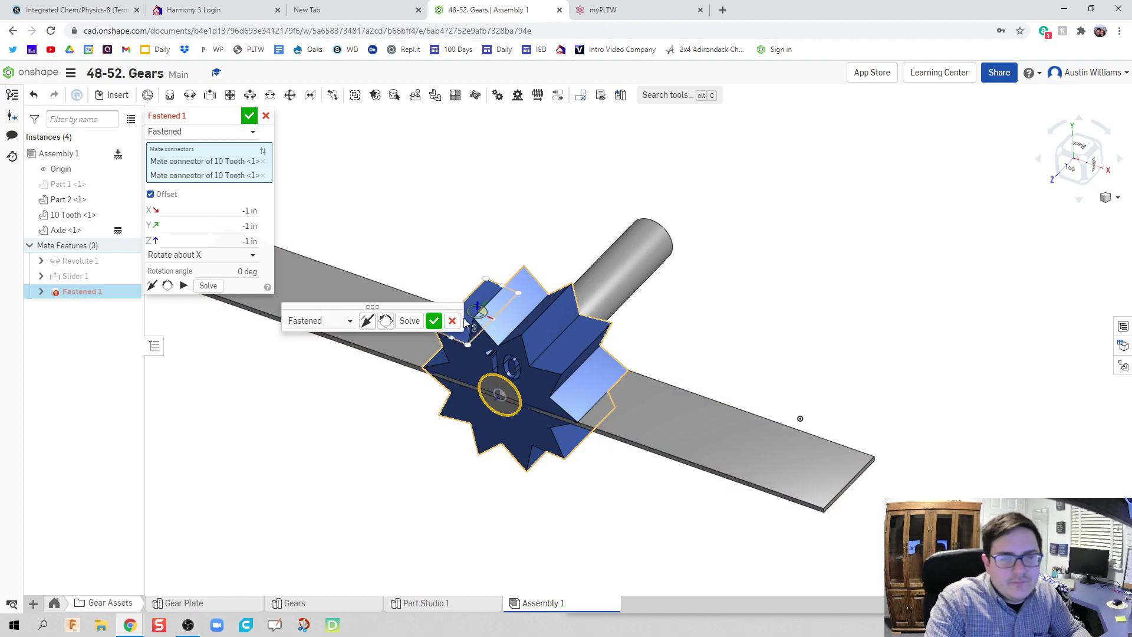
{"action": "key", "text": "Escape"}
Step: Fasten the rack-edge connector to the gear's centre connector as Fastened 1; cancel Fastened 2
{"action": "scroll", "coordinate": [360, 449], "scroll_direction": "up", "scroll_amount": 2}
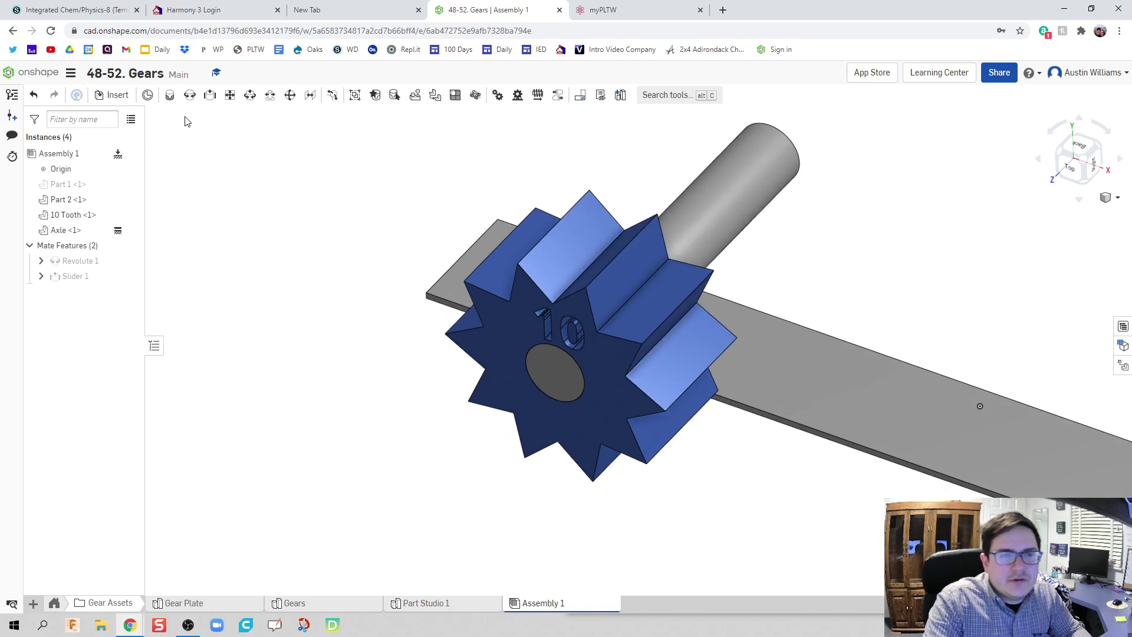
{"action": "left_click", "coordinate": [170, 95]}
{"action": "scroll", "coordinate": [687, 433], "scroll_direction": "up", "scroll_amount": 5}
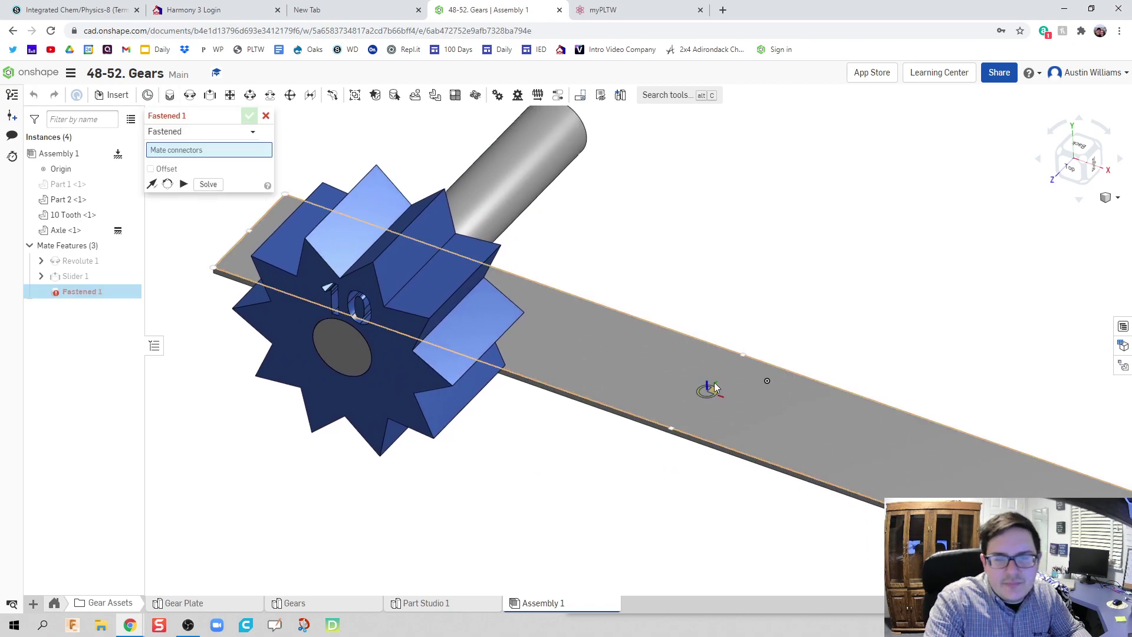
{"action": "scroll", "coordinate": [649, 451], "scroll_direction": "up", "scroll_amount": 4}
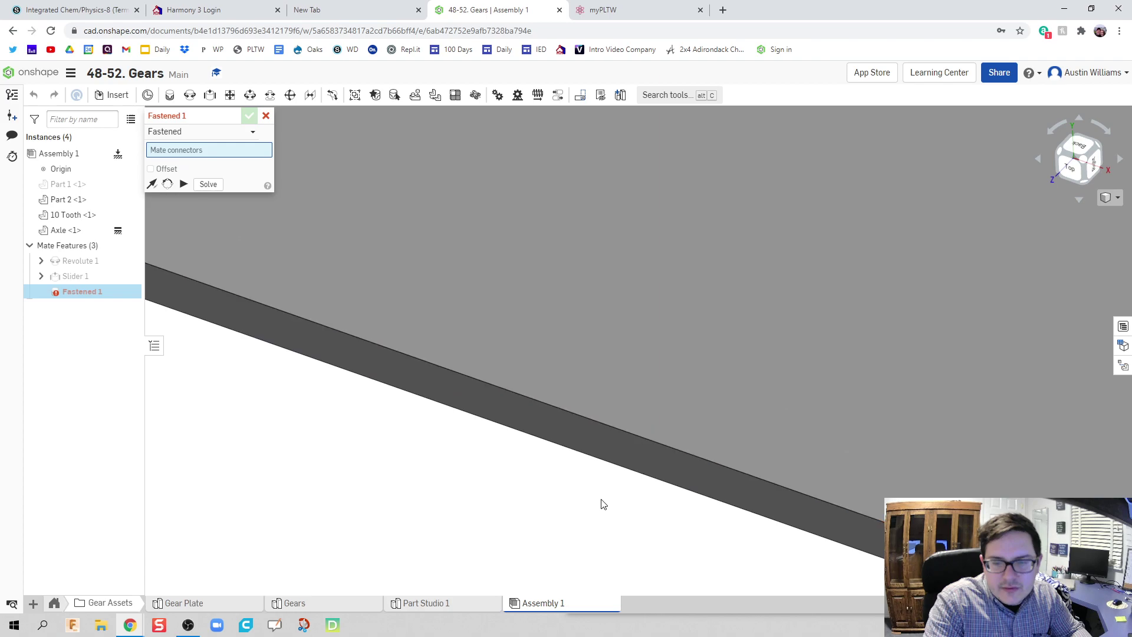
{"action": "left_click", "coordinate": [644, 441]}
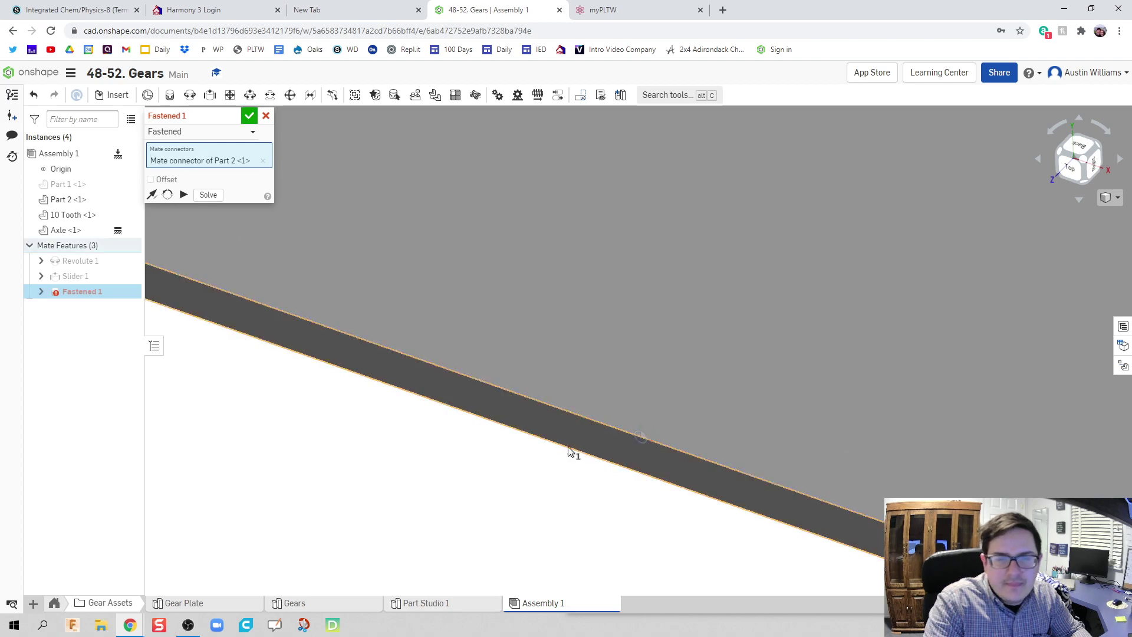
{"action": "scroll", "coordinate": [551, 455], "scroll_direction": "down", "scroll_amount": 3}
{"action": "scroll", "coordinate": [621, 447], "scroll_direction": "down", "scroll_amount": 3}
{"action": "scroll", "coordinate": [352, 331], "scroll_direction": "up", "scroll_amount": 3}
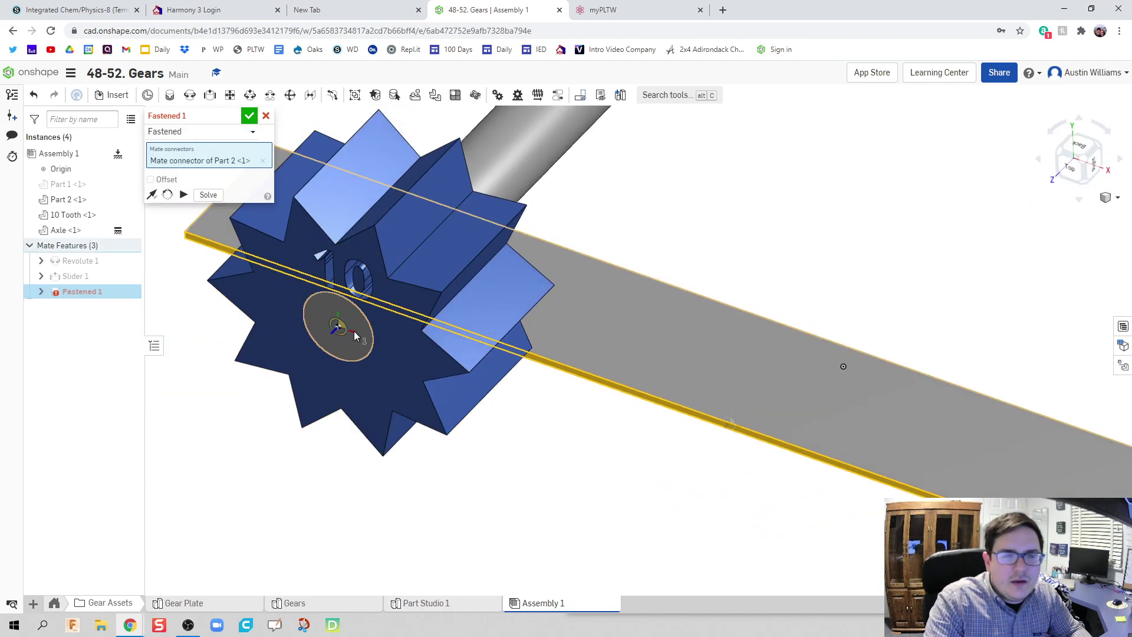
{"action": "left_click", "coordinate": [338, 330]}
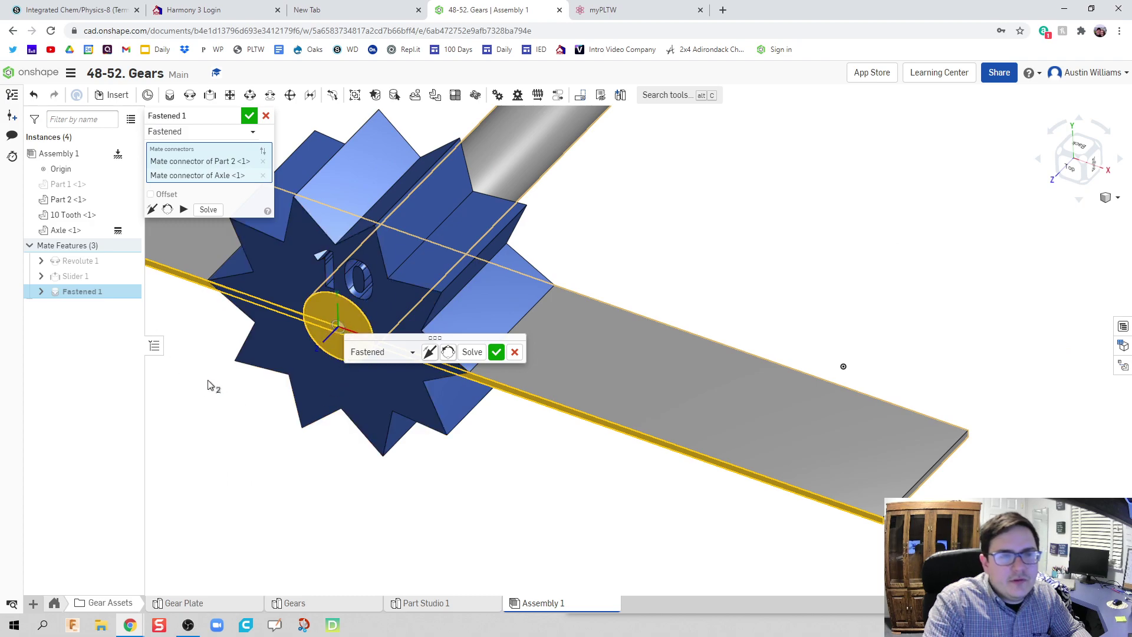
{"action": "middle_click_drag", "start_coordinate": [210, 387], "coordinate": [366, 392]}
{"action": "left_click", "coordinate": [496, 352]}
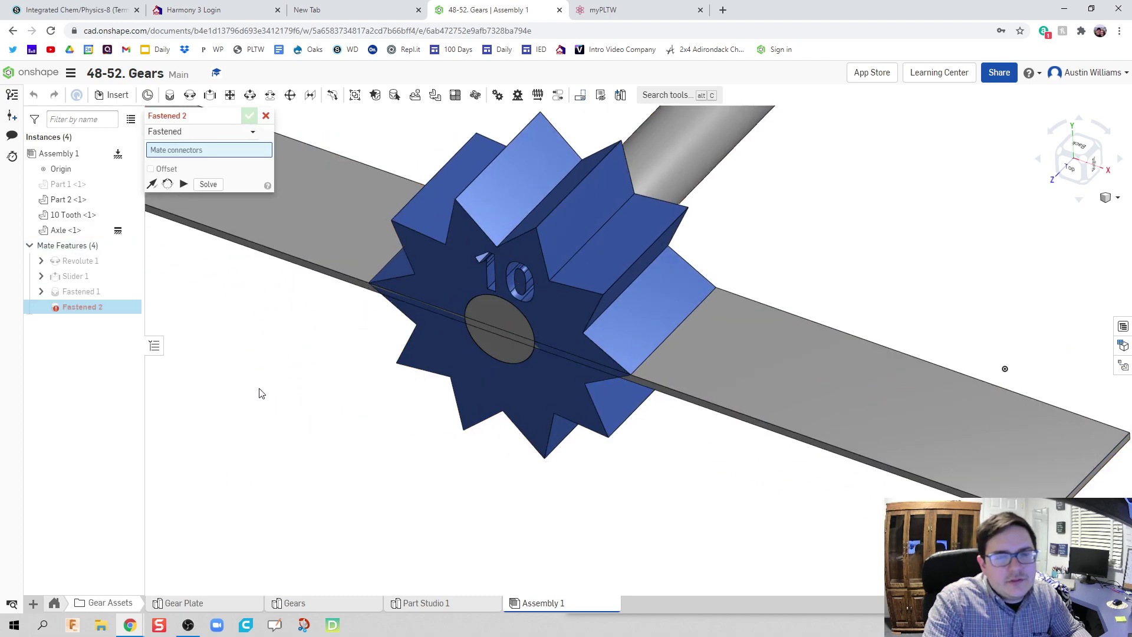
{"action": "left_click", "coordinate": [266, 116]}
Step: Reopen Fastened 1, enable offsets and set a -1 in Y offset
{"action": "right_click", "coordinate": [77, 293]}
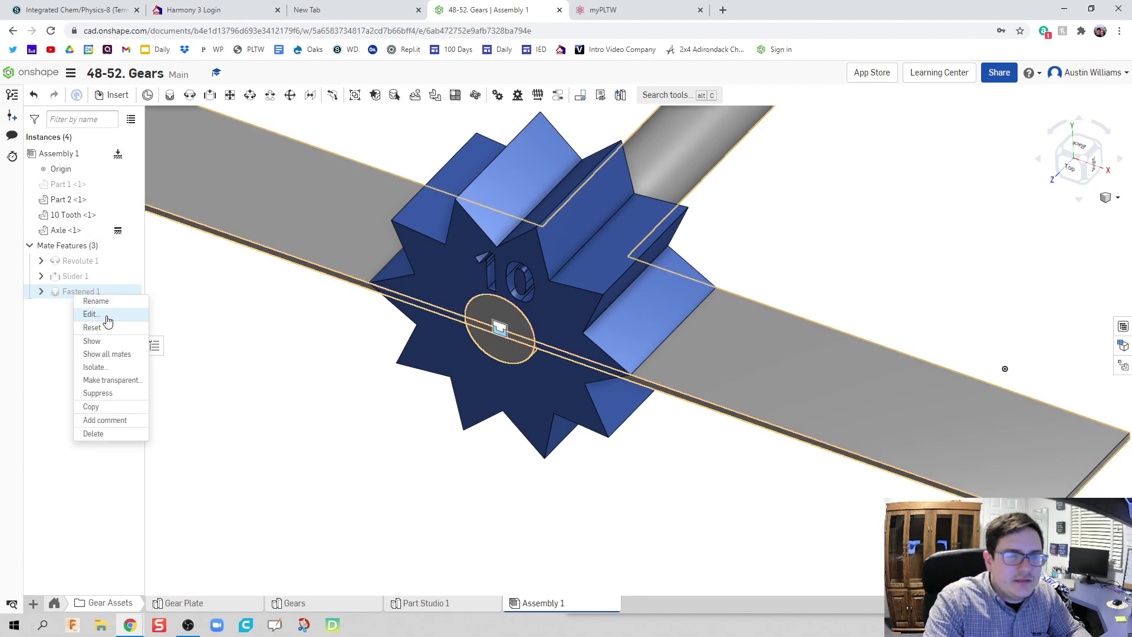
{"action": "left_click", "coordinate": [105, 317]}
{"action": "left_click", "coordinate": [151, 194]}
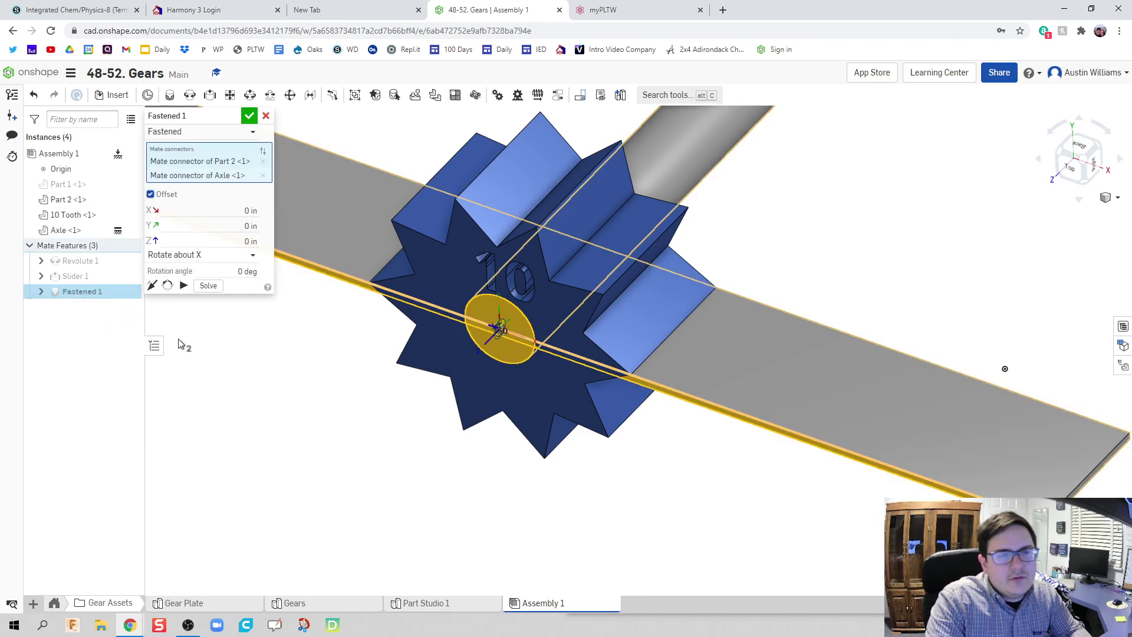
{"action": "left_click", "coordinate": [215, 229]}
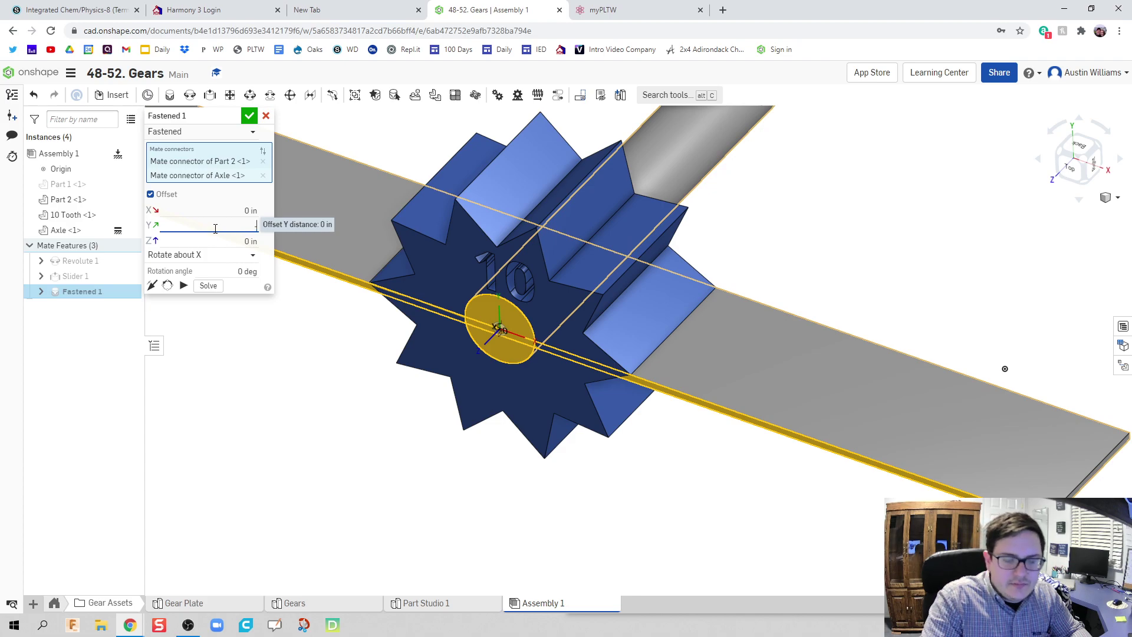
{"action": "type", "text": "-1"}
{"action": "key", "text": "Return"}
{"action": "right_click_drag", "start_coordinate": [336, 450], "coordinate": [343, 420]}
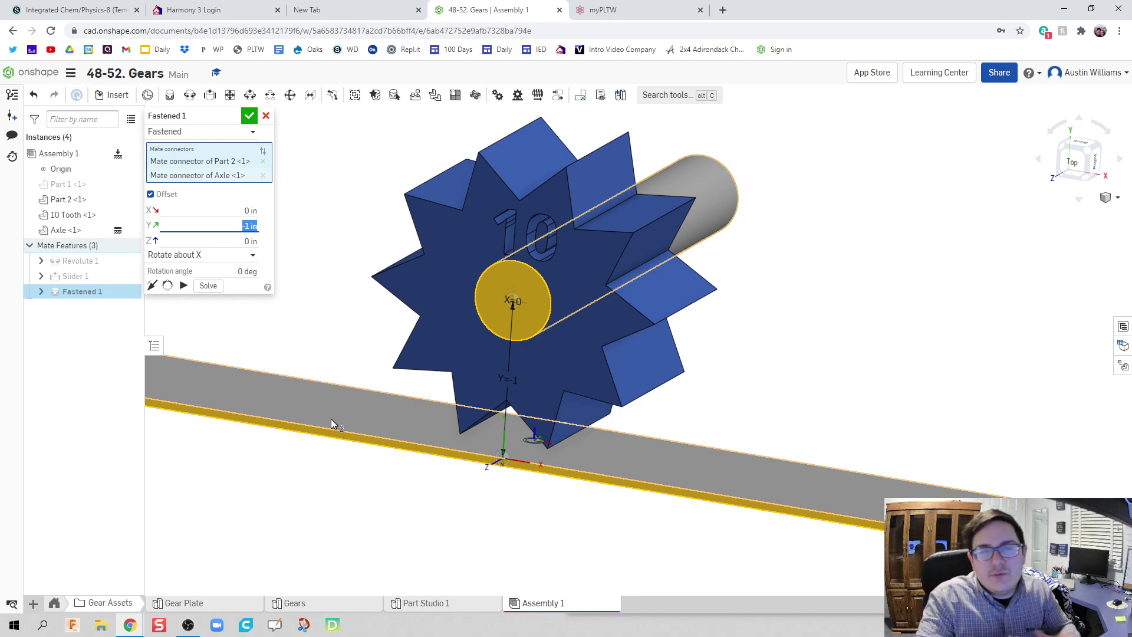
{"action": "scroll", "coordinate": [333, 430], "scroll_direction": "down", "scroll_amount": 5}
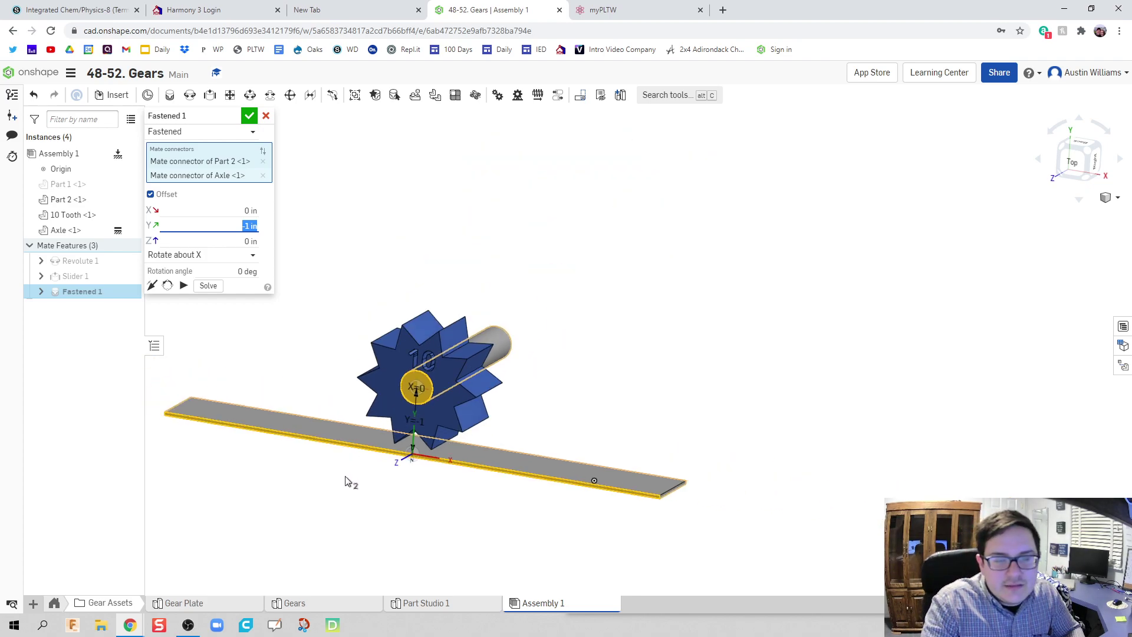
{"action": "middle_click_drag", "start_coordinate": [346, 490], "coordinate": [475, 465]}
{"action": "scroll", "coordinate": [470, 464], "scroll_direction": "up", "scroll_amount": 2}
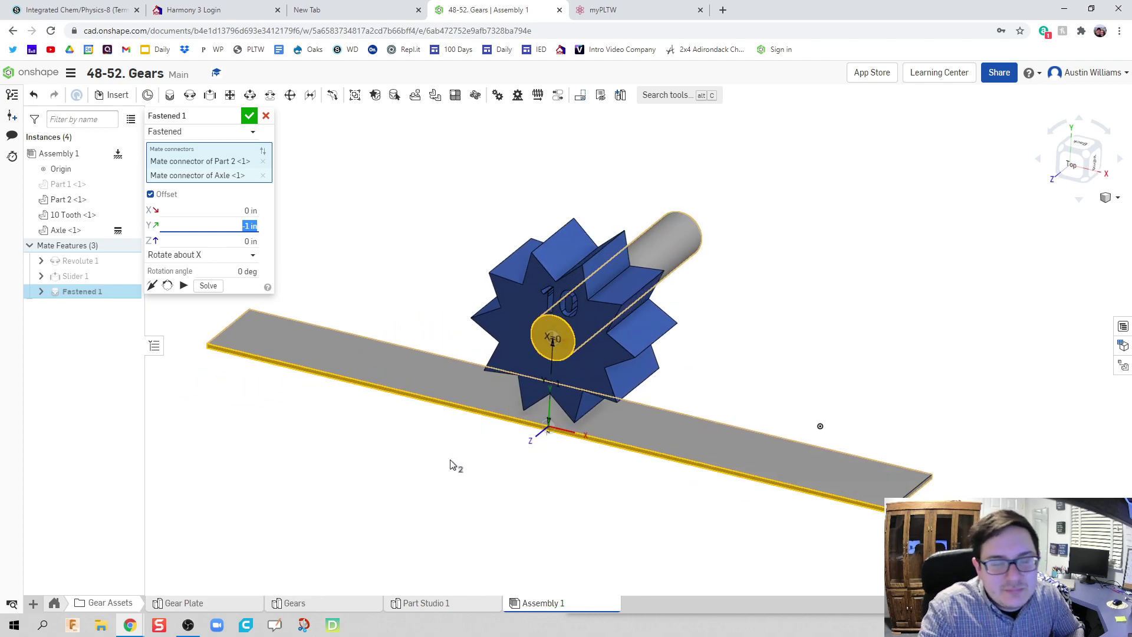
Step: Change the Y offset to -1.5 in, show rack Part 1, and accept Fastened 1
{"action": "key", "text": "BackSpace"}
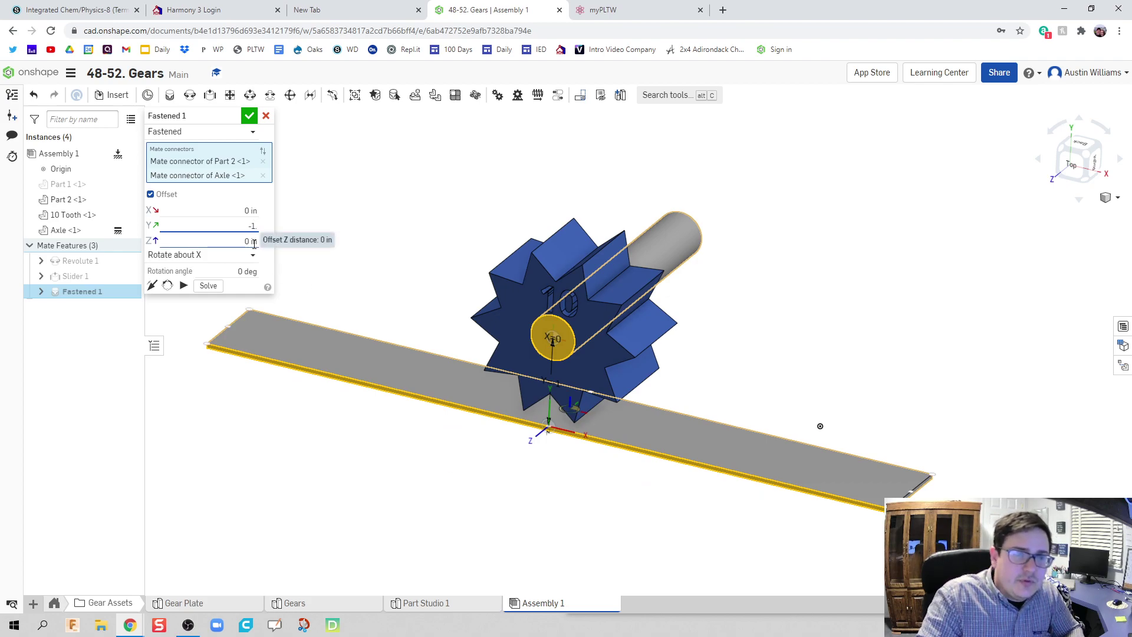
{"action": "key", "text": "shift+5"}
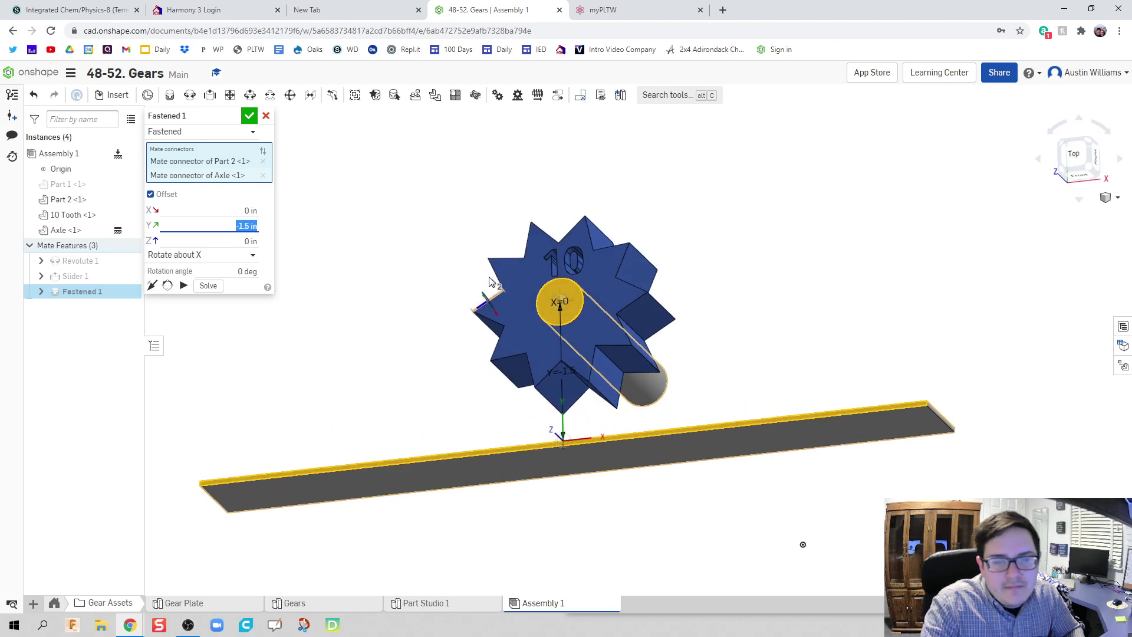
{"action": "left_click", "coordinate": [121, 188]}
{"action": "key", "text": "Up"}
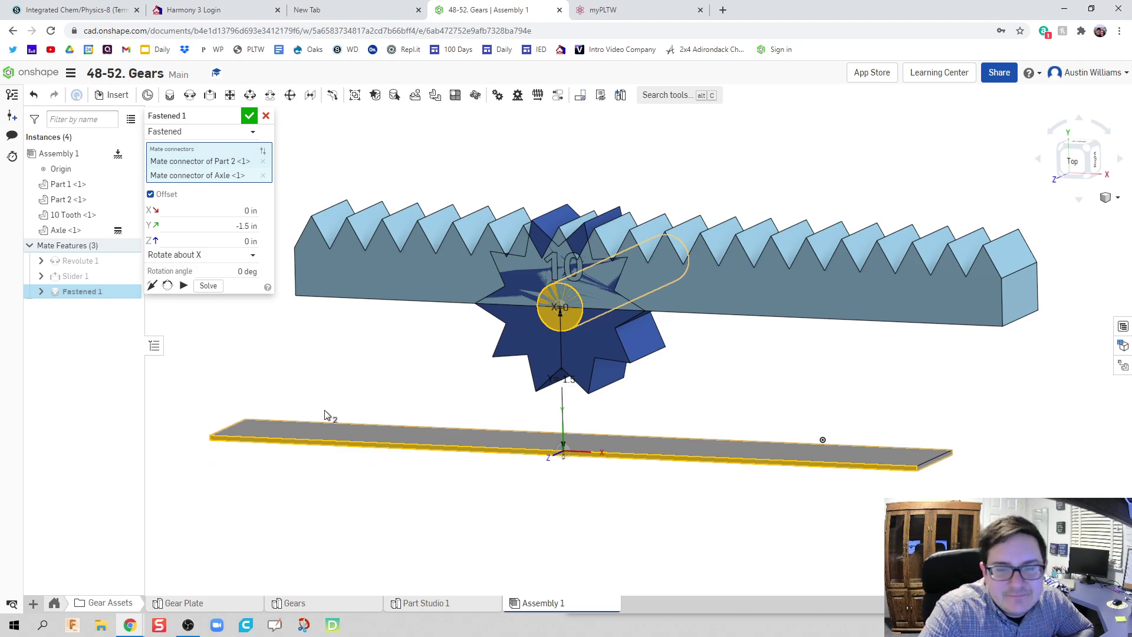
{"action": "left_click", "coordinate": [250, 115]}
{"action": "key", "text": "Left"}
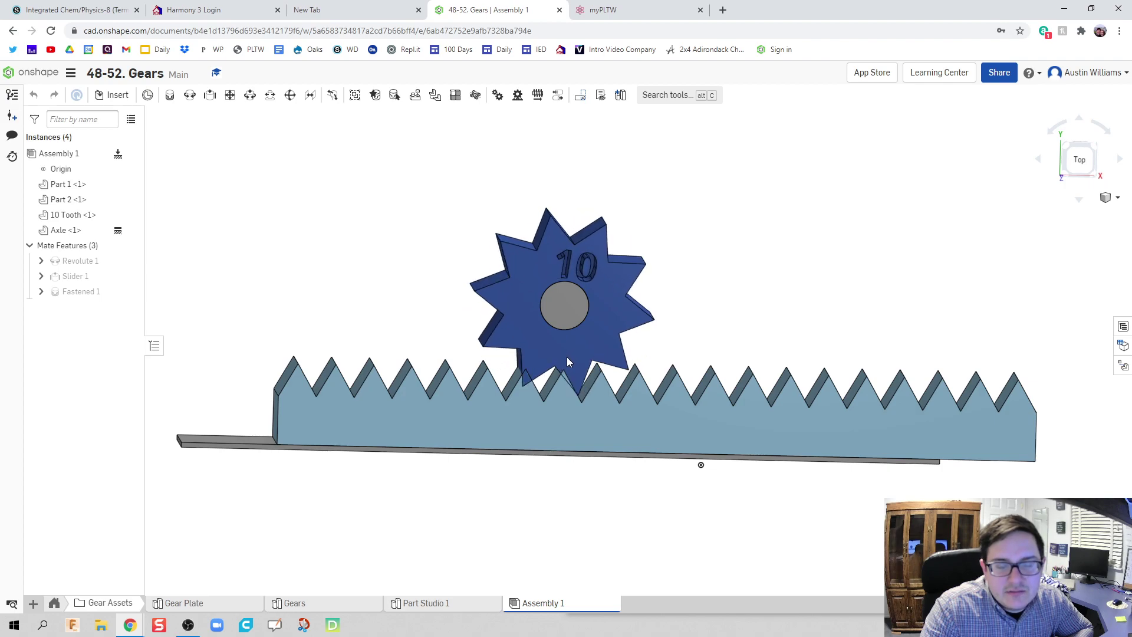
Step: Edit Fastened 1 and try a Y offset of -1.625 in
{"action": "double_click", "coordinate": [98, 292]}
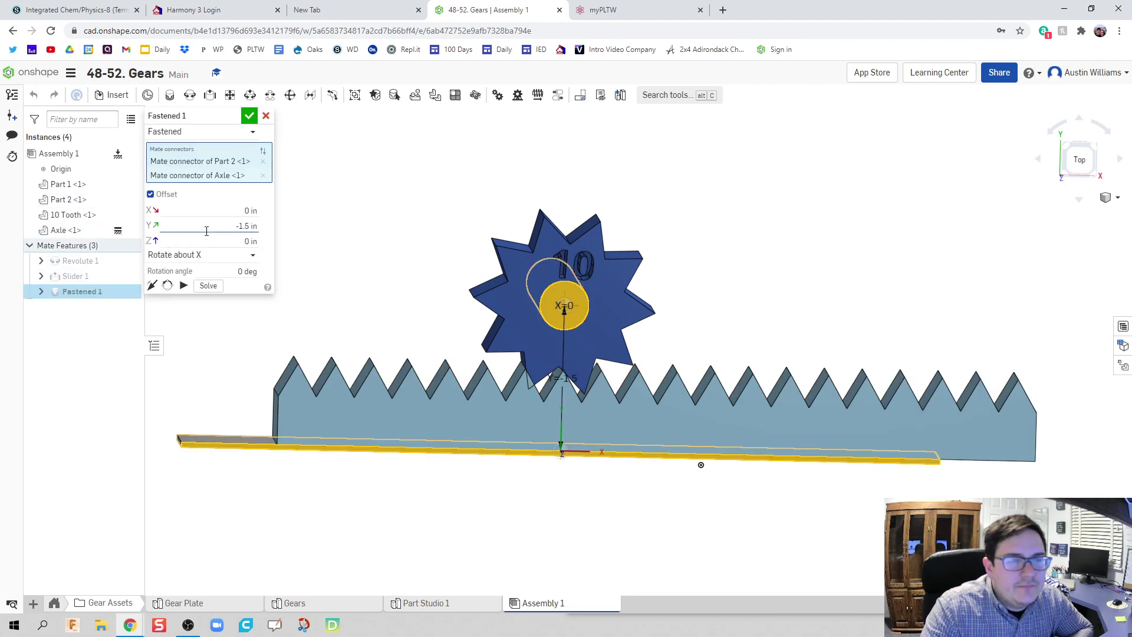
{"action": "left_click", "coordinate": [224, 227]}
{"action": "type", "text": "-1"}
{"action": "key", "text": "Return"}
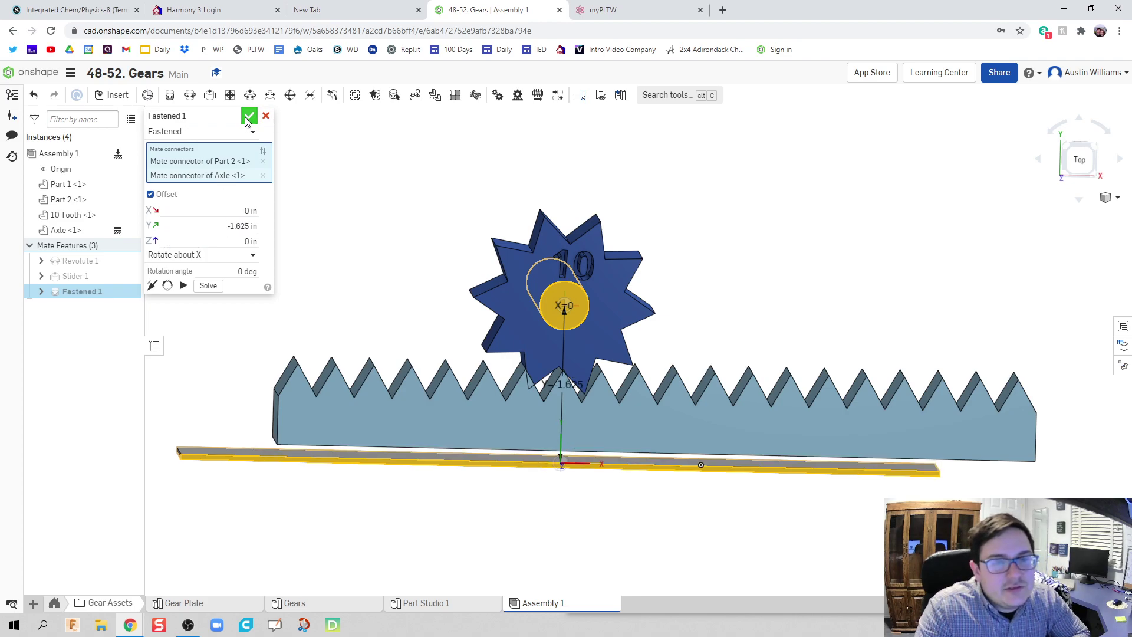
{"action": "left_click", "coordinate": [265, 116]}
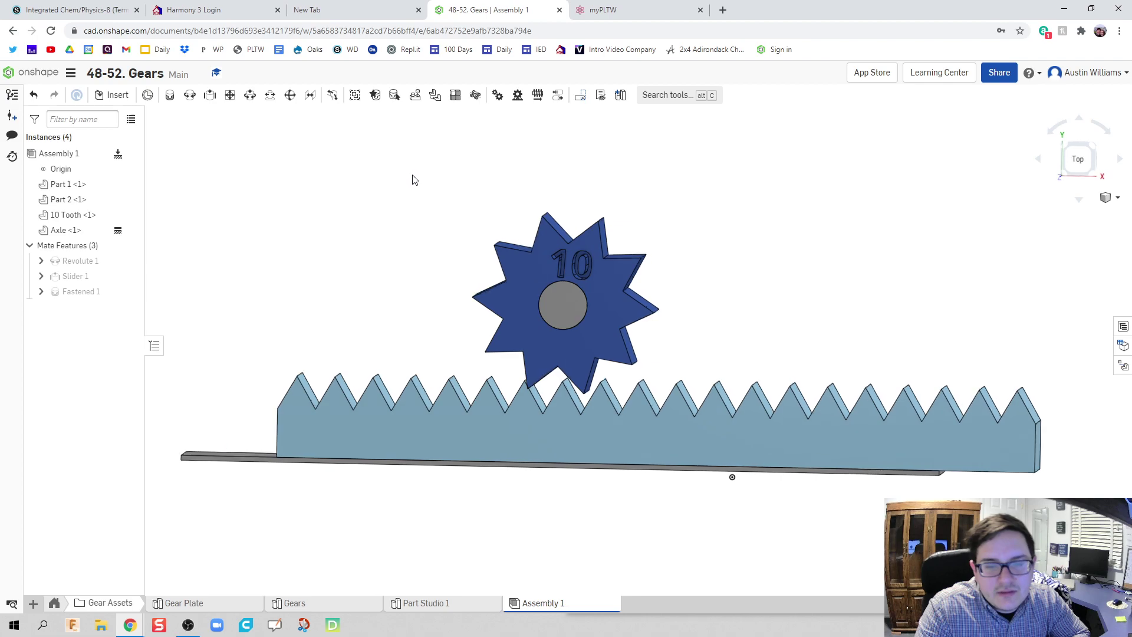
Step: Re-edit Fastened 1, set the Y offset to -1.575 in and accept it
{"action": "right_click", "coordinate": [74, 292]}
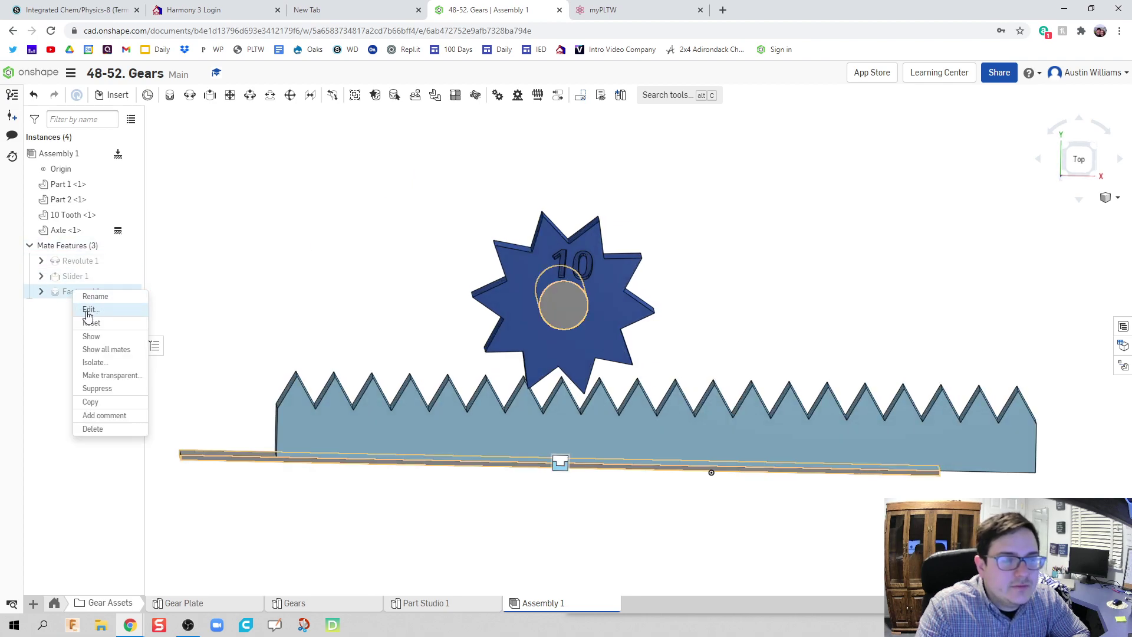
{"action": "left_click", "coordinate": [88, 311]}
{"action": "left_click", "coordinate": [221, 225]}
{"action": "key", "text": "BackSpace"}
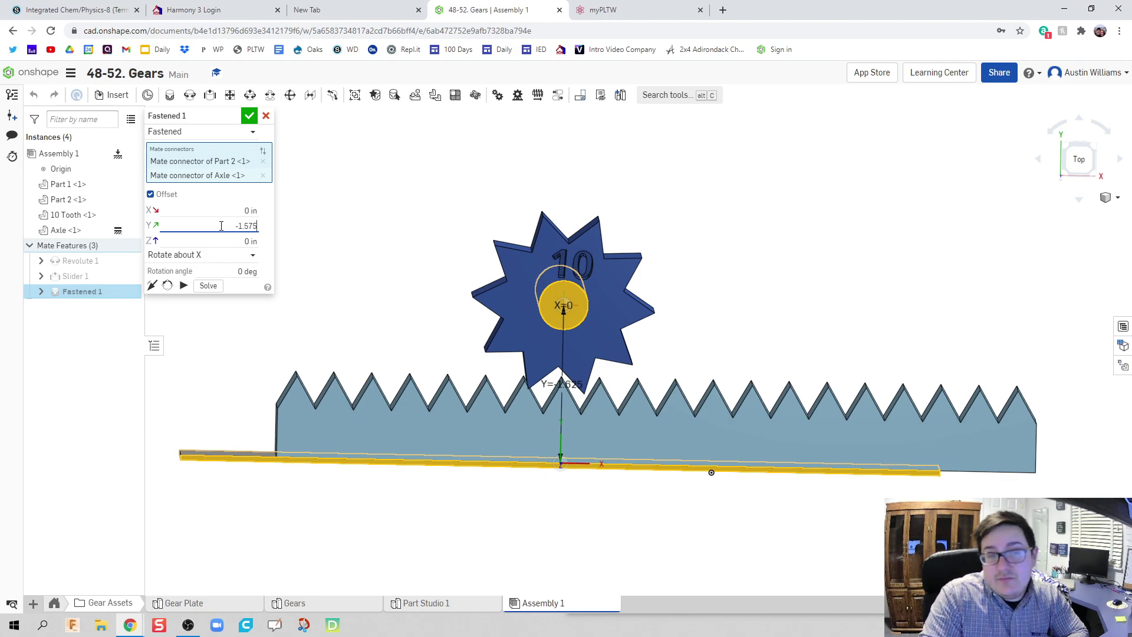
{"action": "key", "text": "Return"}
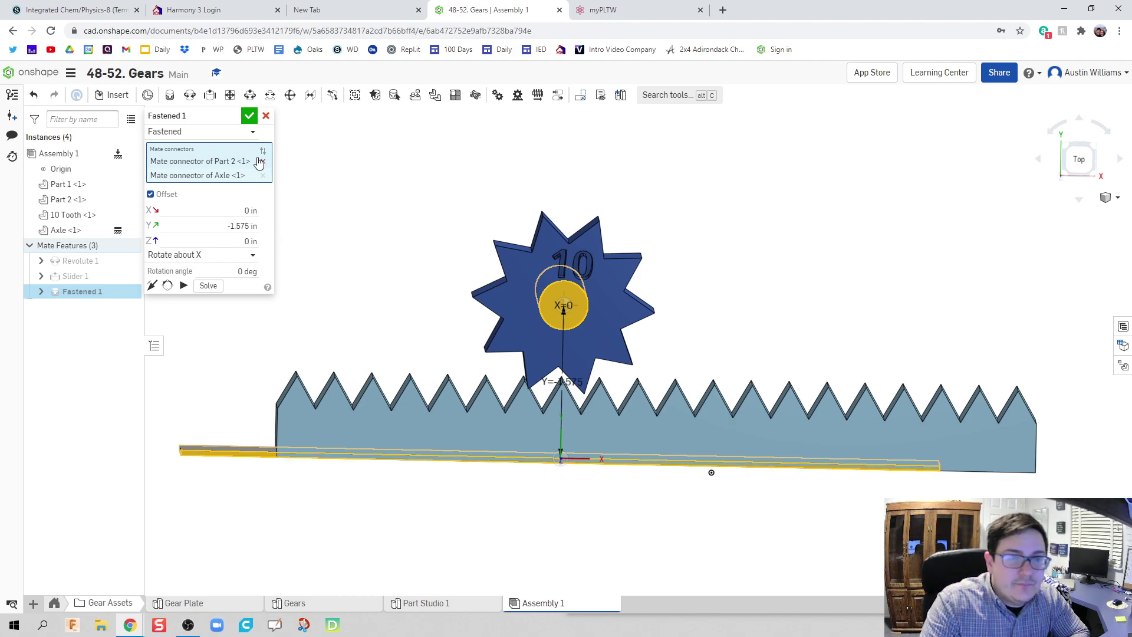
{"action": "left_click", "coordinate": [249, 116]}
{"action": "mouse_move", "coordinate": [434, 228]}
{"action": "right_mouse_down"}
{"action": "mouse_move", "coordinate": [417, 222]}
{"action": "mouse_move", "coordinate": [430, 227]}
{"action": "right_mouse_up"}
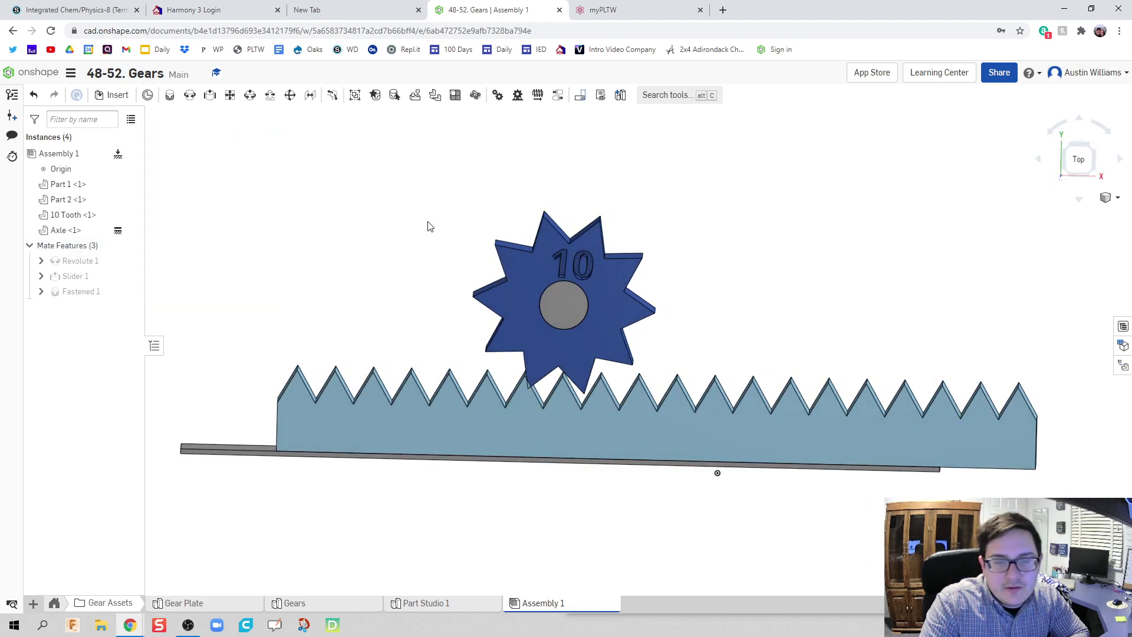
Step: Start a Rack and pinion mate linking Revolute 1 and Slider 1
{"action": "left_click", "coordinate": [518, 95]}
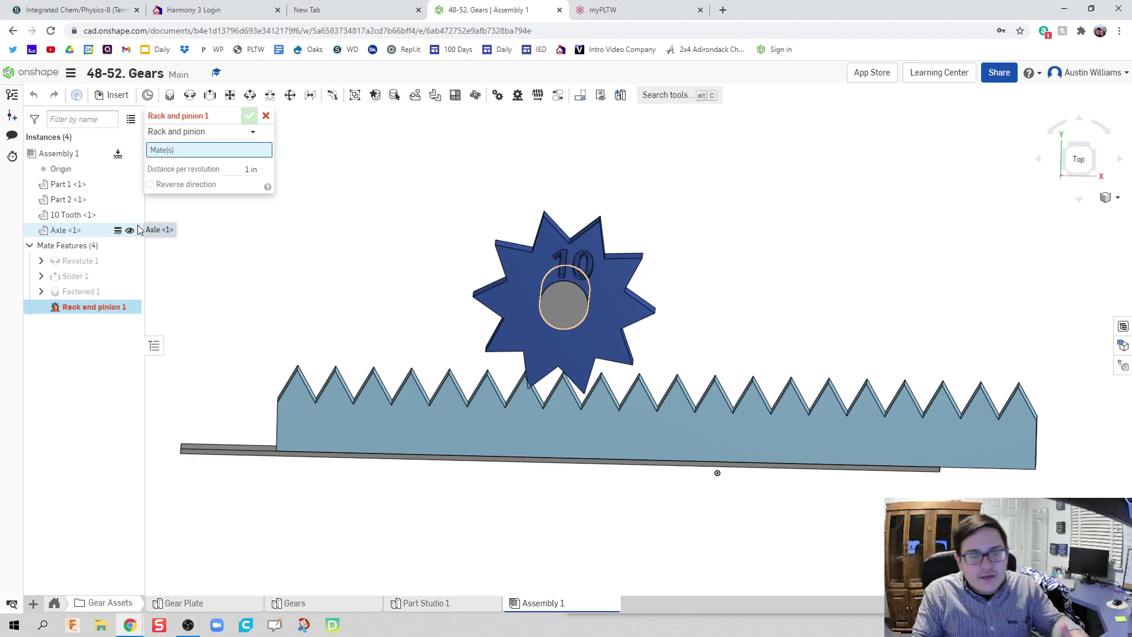
{"action": "left_click", "coordinate": [79, 261]}
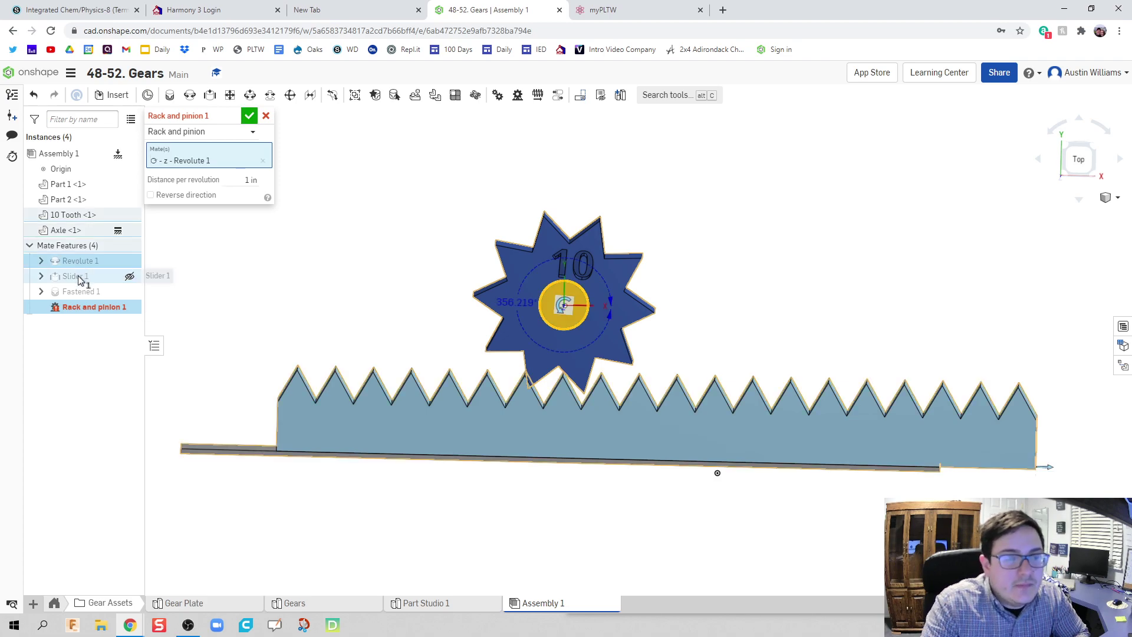
{"action": "left_click", "coordinate": [79, 277]}
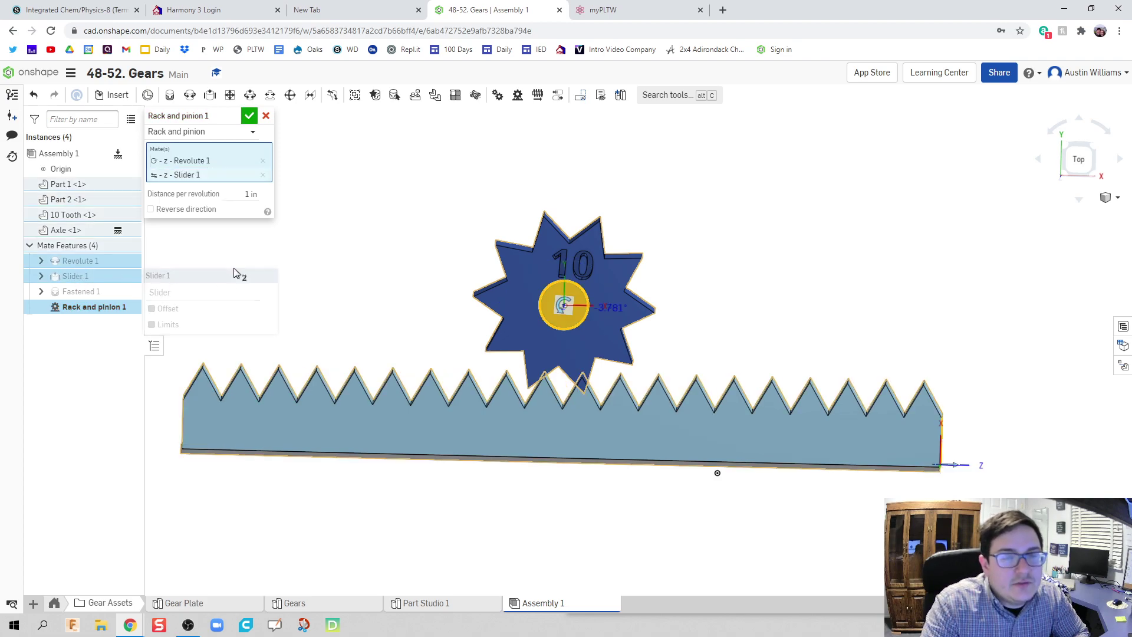
Step: Paste 3.904 in as distance per revolution, fix its decimal point, and accept the mate
{"action": "left_click", "coordinate": [235, 195]}
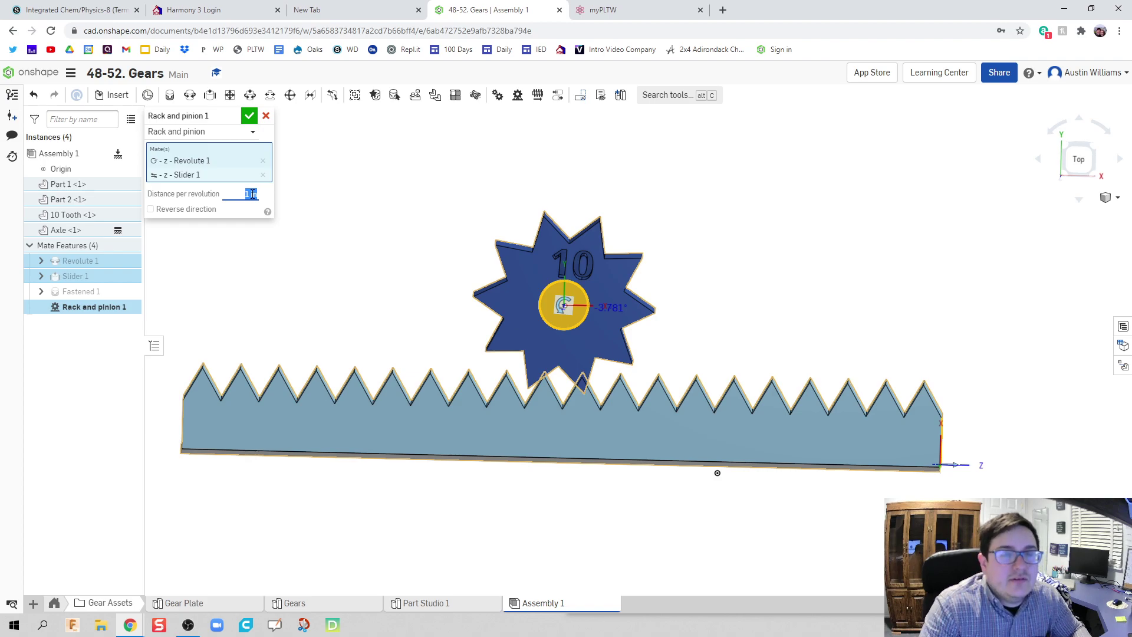
{"action": "key", "text": "ctrl+v"}
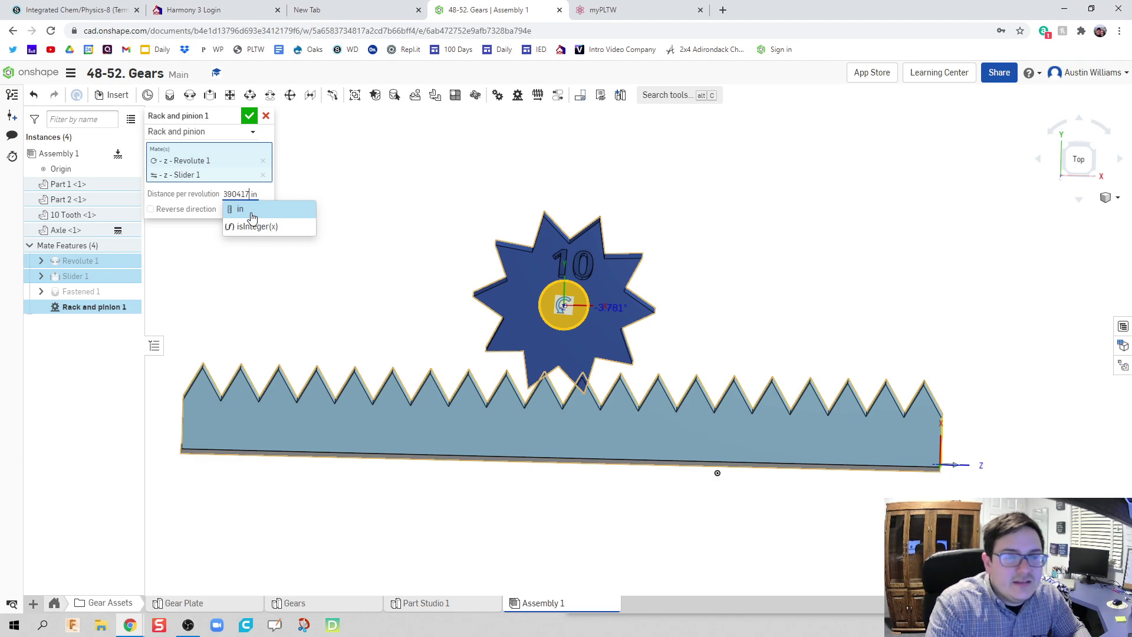
{"action": "key", "text": "Home"}
{"action": "key", "text": "Right"}
{"action": "key", "text": "Delete"}
{"action": "key", "text": "Right"}
{"action": "type", "text": "."}
{"action": "left_click", "coordinate": [330, 242]}
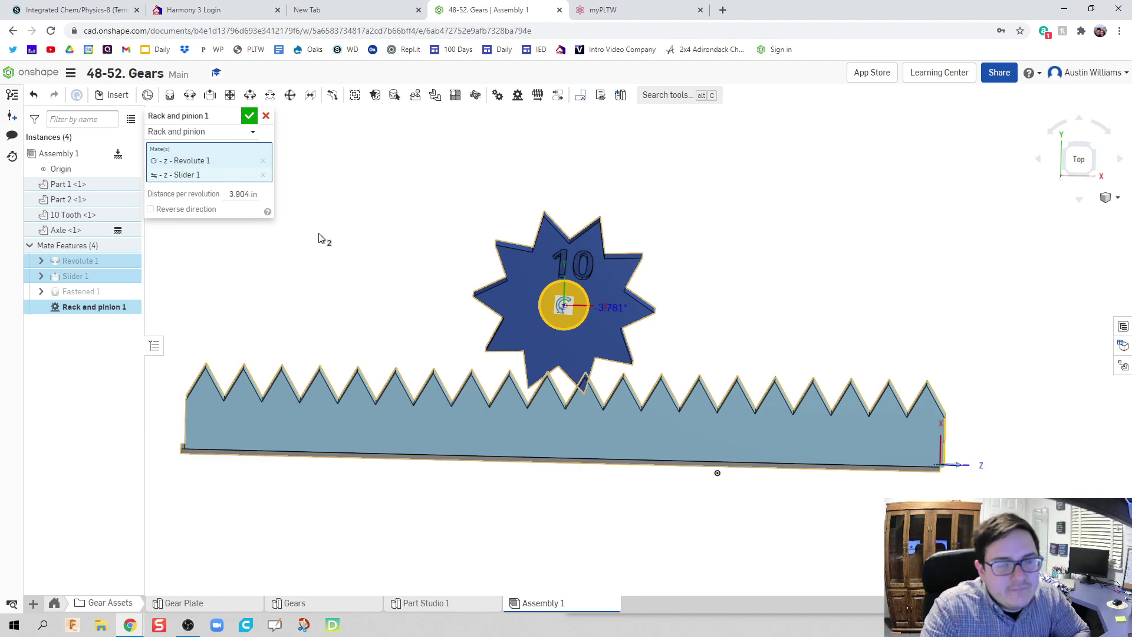
{"action": "left_click", "coordinate": [250, 117]}
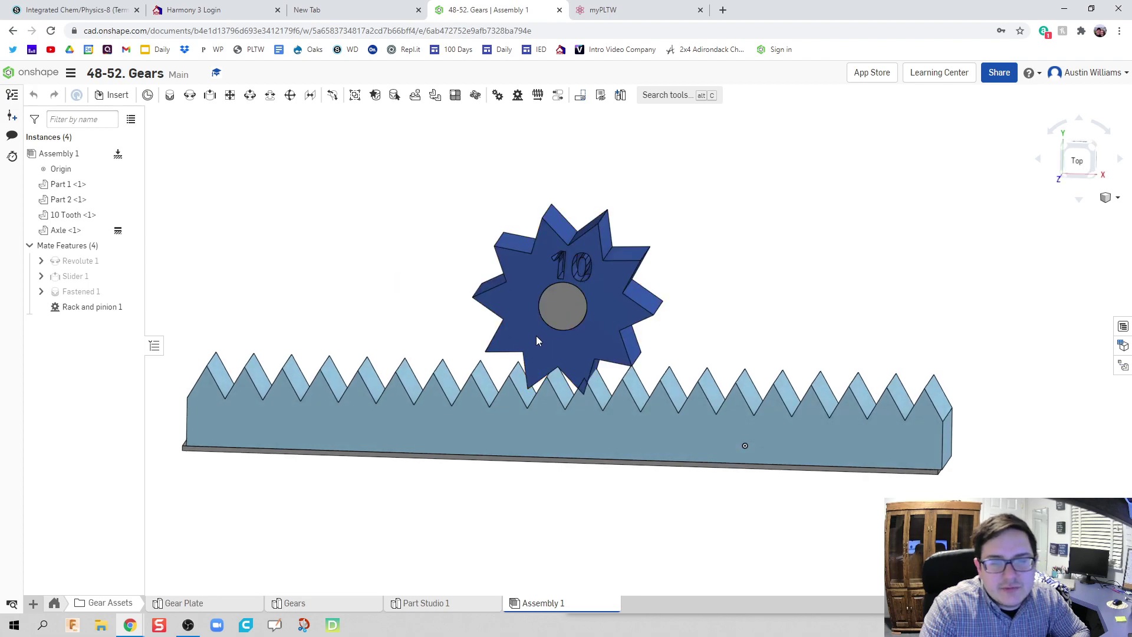
Step: Tick Reverse direction on Rack and pinion 1, then turn the gear to confirm the rack follows
{"action": "right_click_drag", "start_coordinate": [533, 334], "coordinate": [528, 324]}
{"action": "left_click_drag", "start_coordinate": [528, 324], "coordinate": [590, 339]}
{"action": "double_click", "coordinate": [73, 306]}
{"action": "left_click", "coordinate": [150, 209]}
{"action": "left_click", "coordinate": [248, 116]}
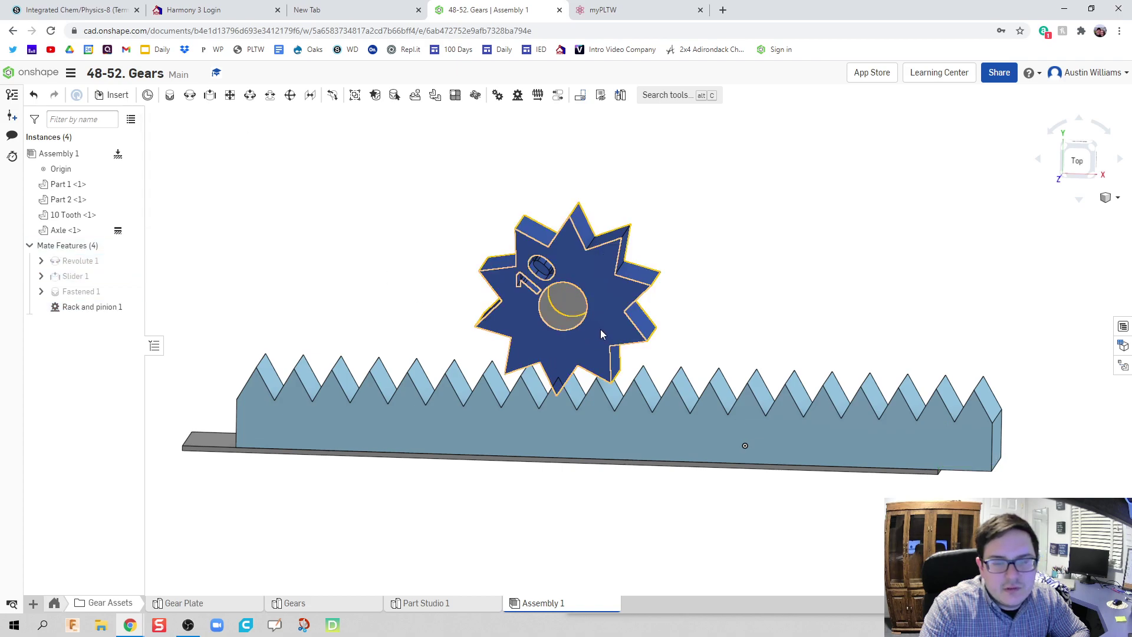
{"action": "left_click_drag", "start_coordinate": [600, 335], "coordinate": [525, 268]}
{"action": "key", "text": "shift+5"}
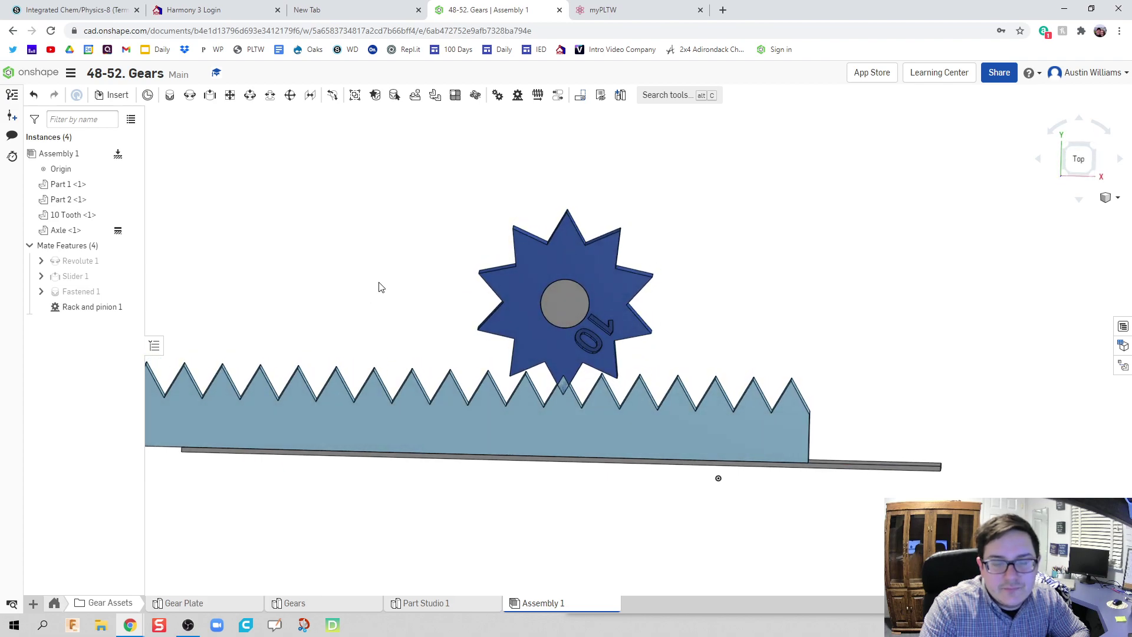
Step: Edit Revolute 1's gear mate connector and enable its offset options
{"action": "left_click", "coordinate": [41, 260]}
{"action": "right_click", "coordinate": [71, 293]}
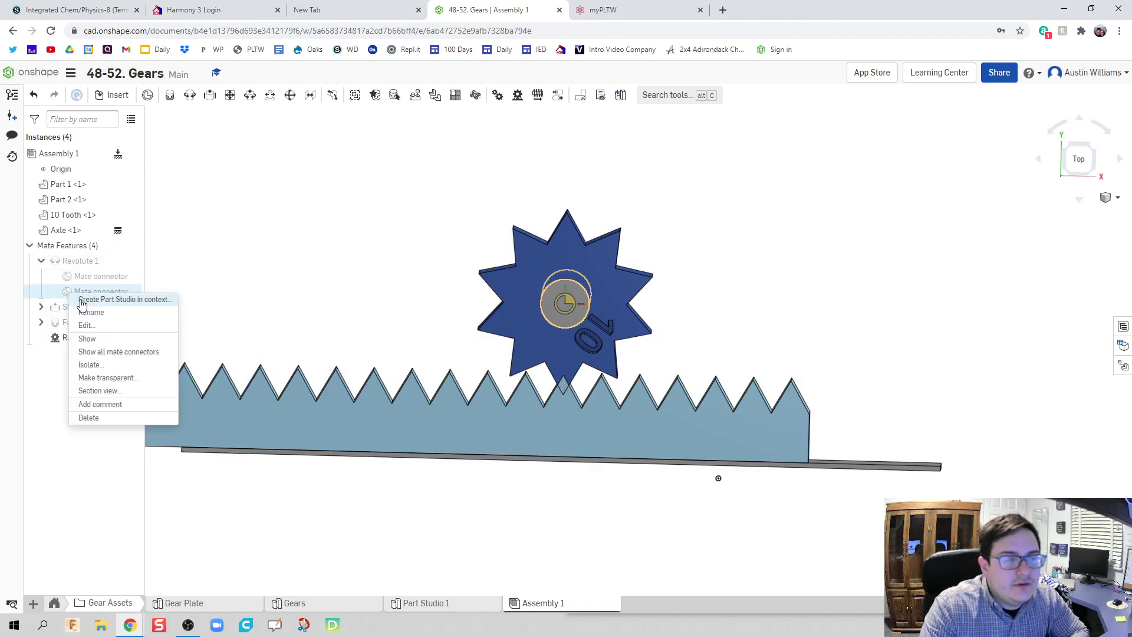
{"action": "left_click", "coordinate": [116, 324]}
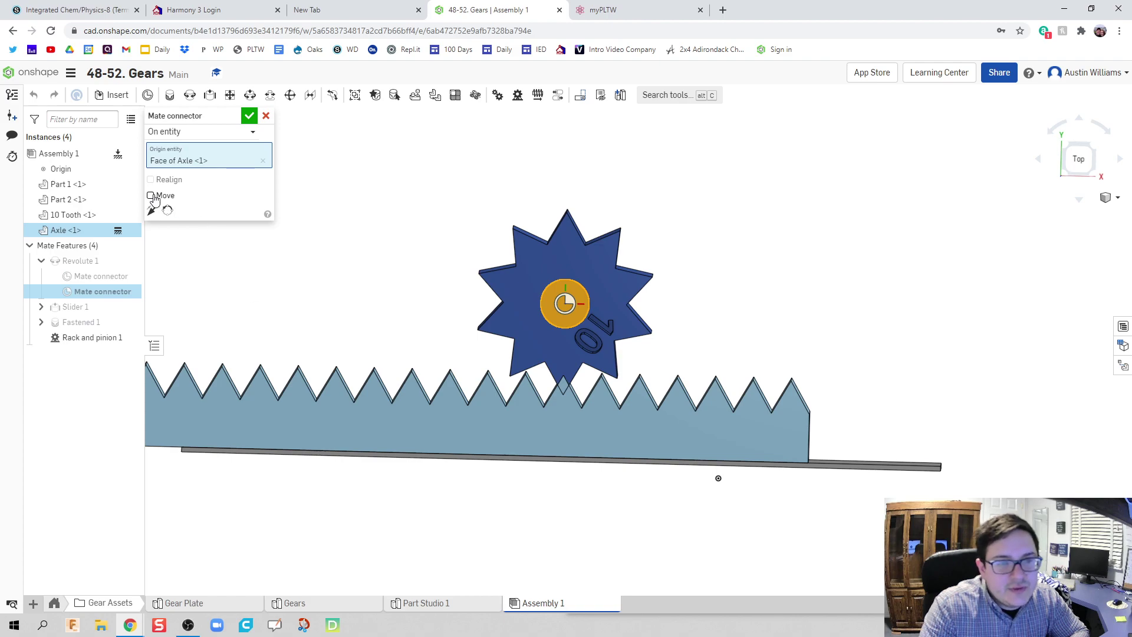
{"action": "left_click", "coordinate": [152, 195]}
Step: Step the Z rotation angle through 8, 9, 10, 12, 15 to 18 deg and accept
{"action": "left_click", "coordinate": [224, 276]}
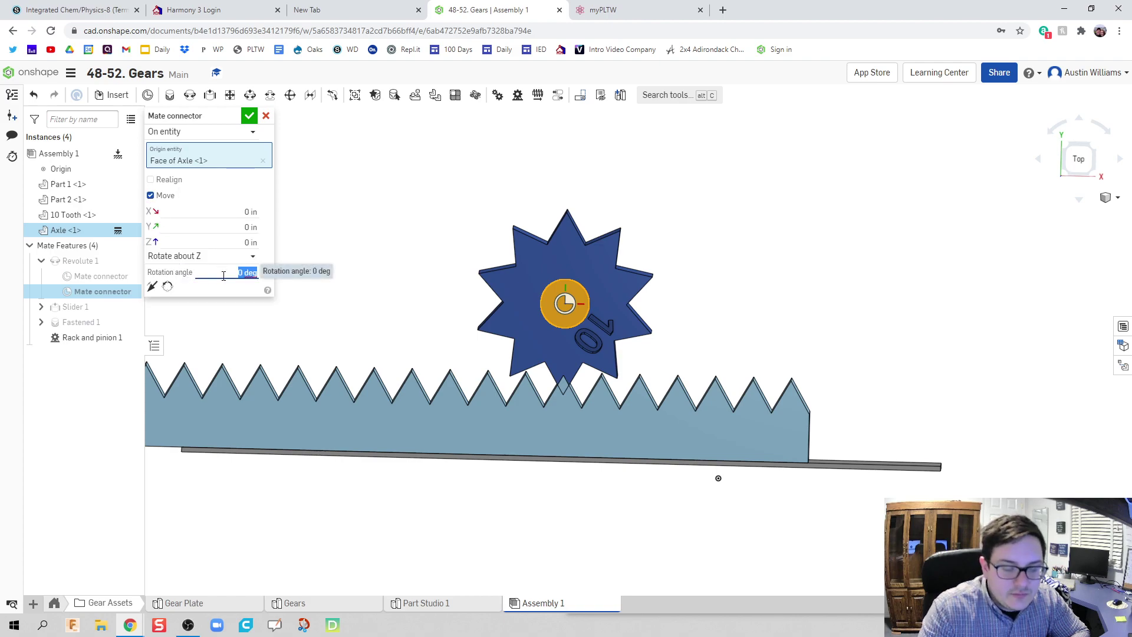
{"action": "type", "text": "8"}
{"action": "key", "text": "Return"}
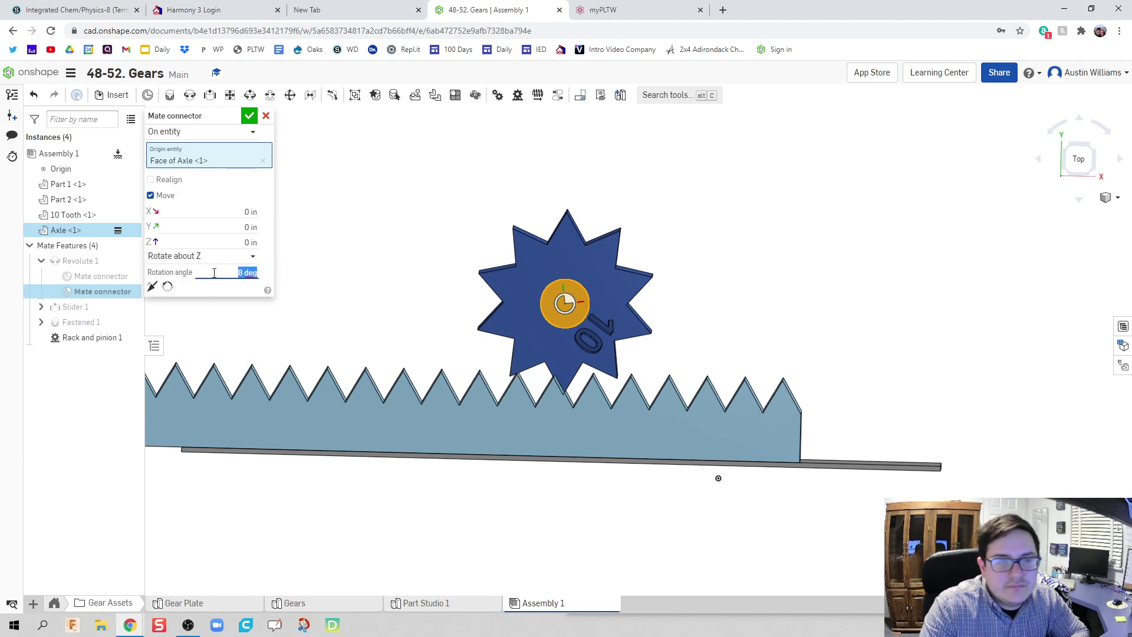
{"action": "type", "text": "9"}
{"action": "key", "text": "Return"}
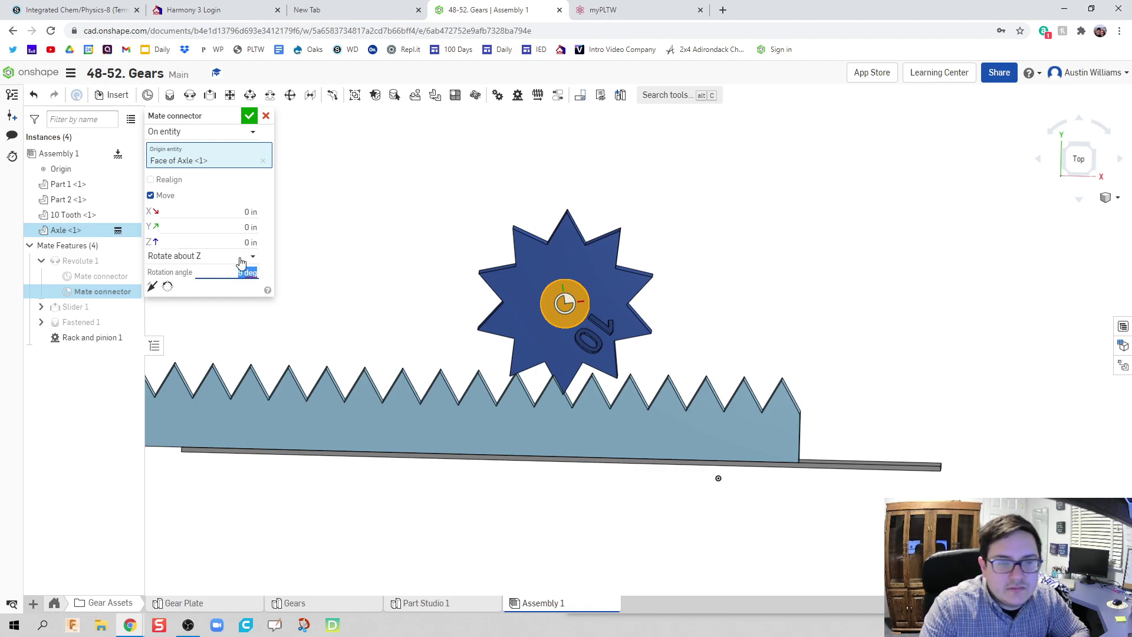
{"action": "type", "text": "10"}
{"action": "key", "text": "Return"}
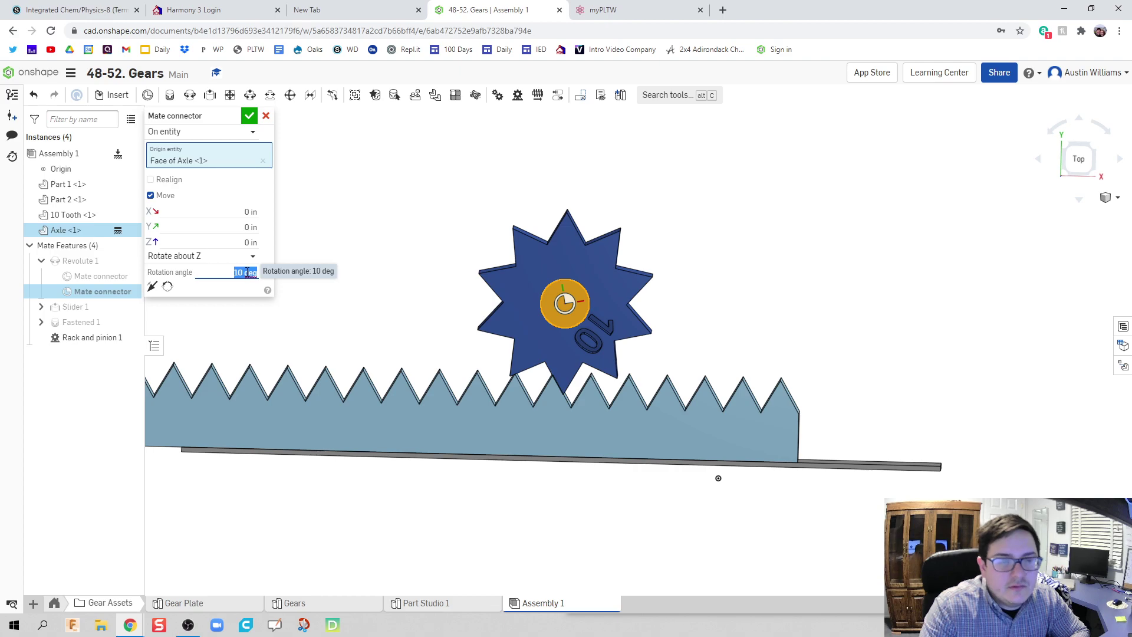
{"action": "type", "text": "12"}
{"action": "key", "text": "Return"}
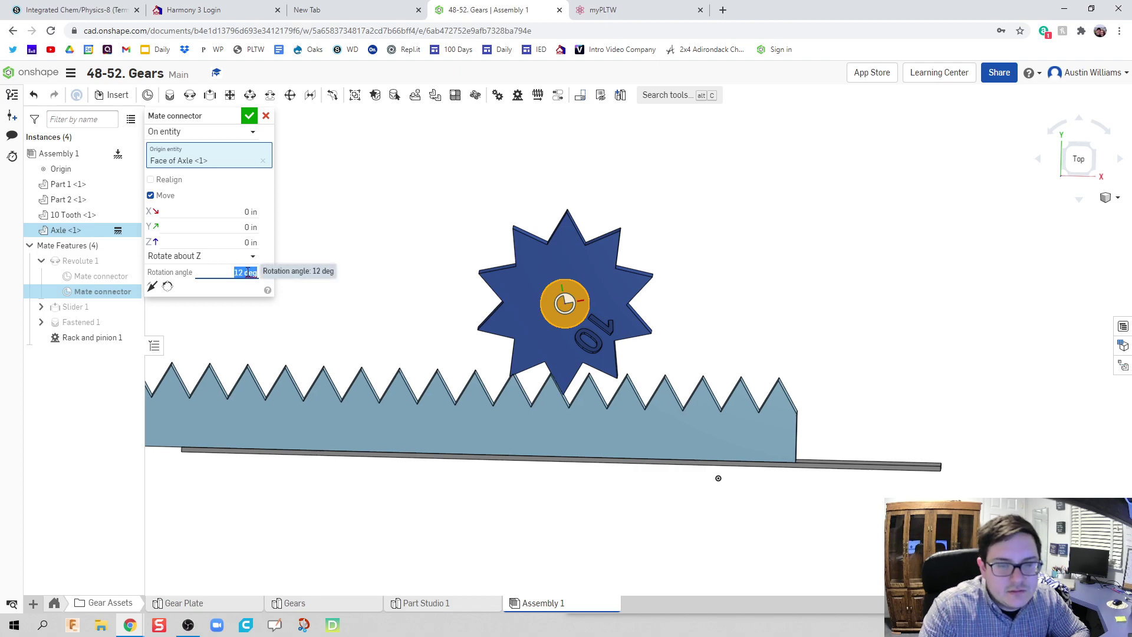
{"action": "type", "text": "15"}
{"action": "key", "text": "Return"}
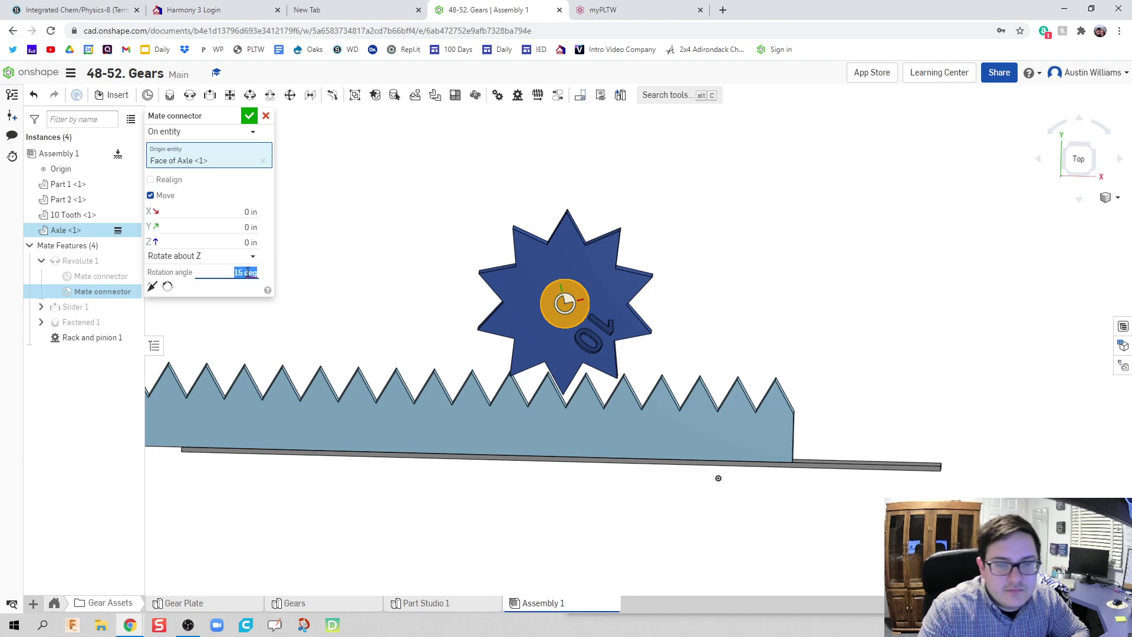
{"action": "type", "text": "18"}
{"action": "key", "text": "Return"}
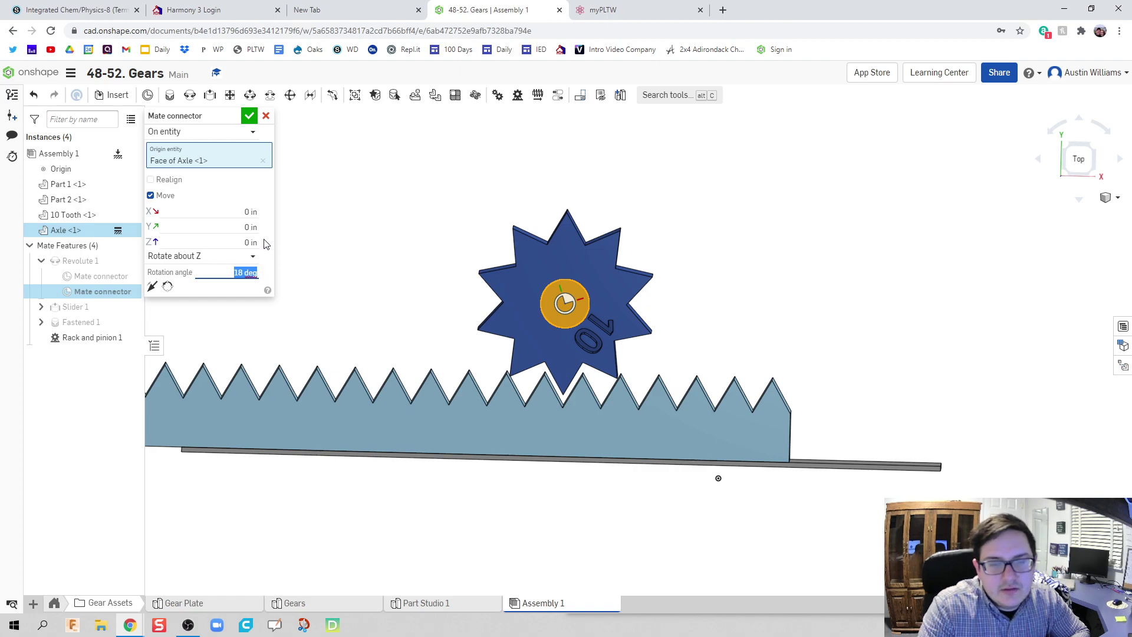
{"action": "left_click", "coordinate": [248, 115]}
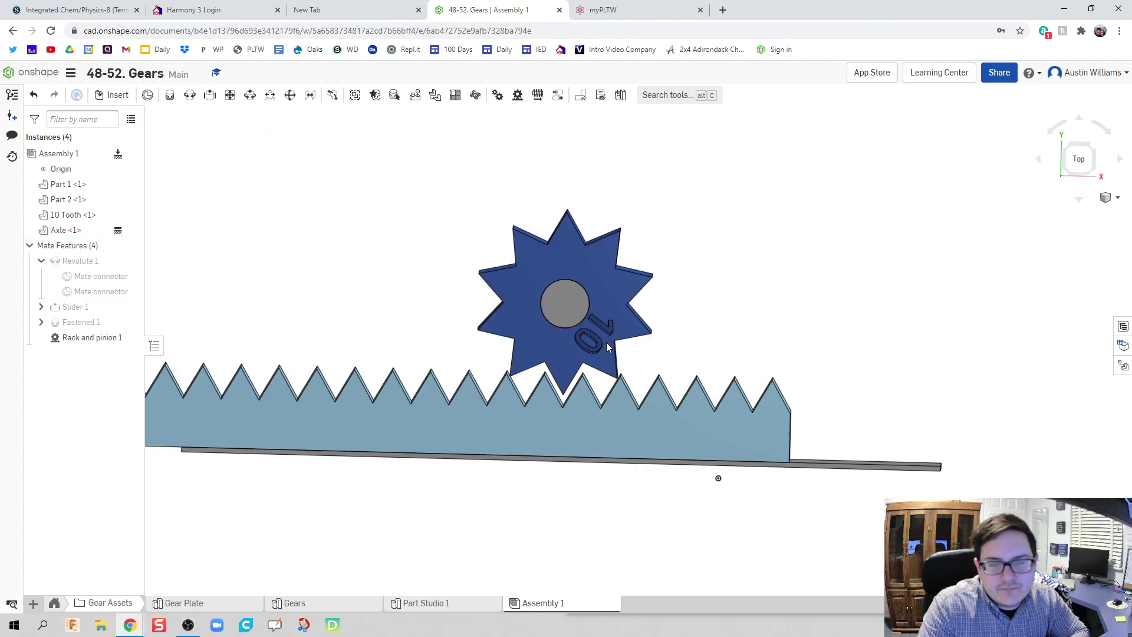
Step: Turn the gear to slide the rack, zooming in to inspect the tooth mesh
{"action": "left_click_drag", "start_coordinate": [606, 342], "coordinate": [517, 270]}
{"action": "scroll", "coordinate": [513, 406], "scroll_direction": "up", "scroll_amount": 3}
{"action": "scroll", "coordinate": [511, 405], "scroll_direction": "up", "scroll_amount": 3}
{"action": "right_click_drag", "start_coordinate": [493, 321], "coordinate": [458, 240]}
{"action": "key", "text": "shift+5"}
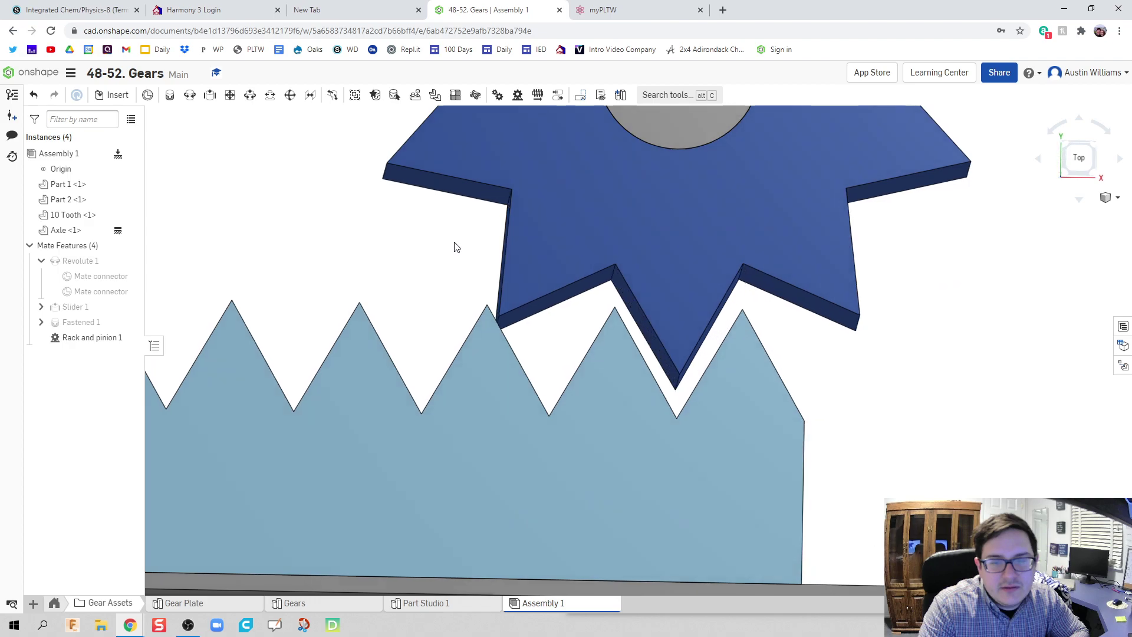
Step: Select the 10 Tooth gear and the rack to inspect how their teeth mesh
{"action": "left_click", "coordinate": [498, 321]}
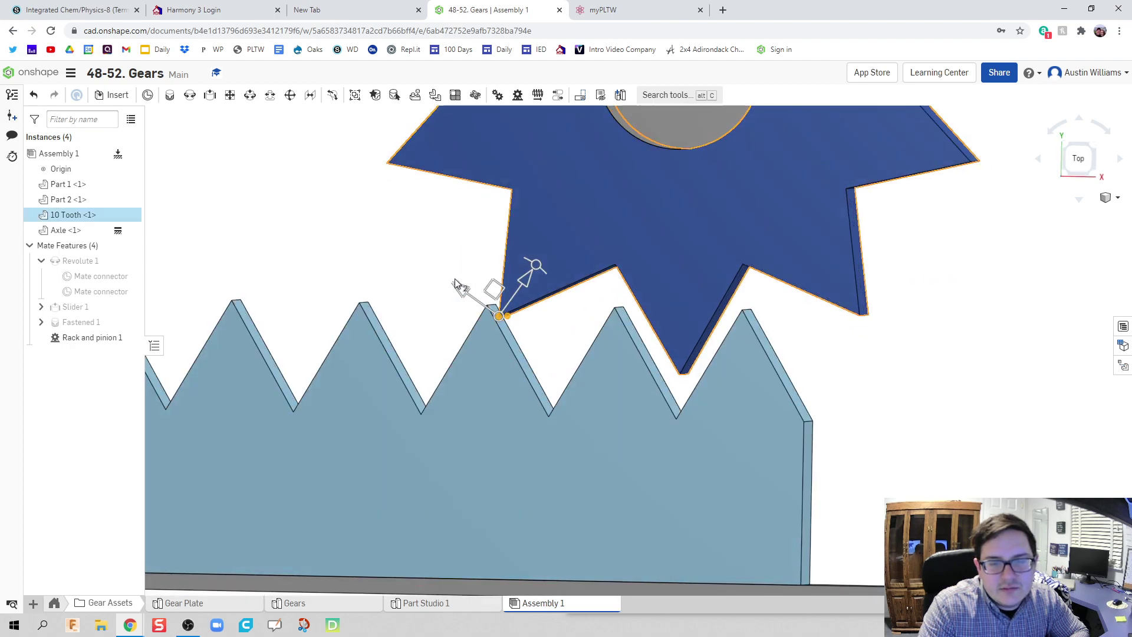
{"action": "right_click_drag", "start_coordinate": [486, 326], "coordinate": [482, 277]}
{"action": "key", "text": "Escape"}
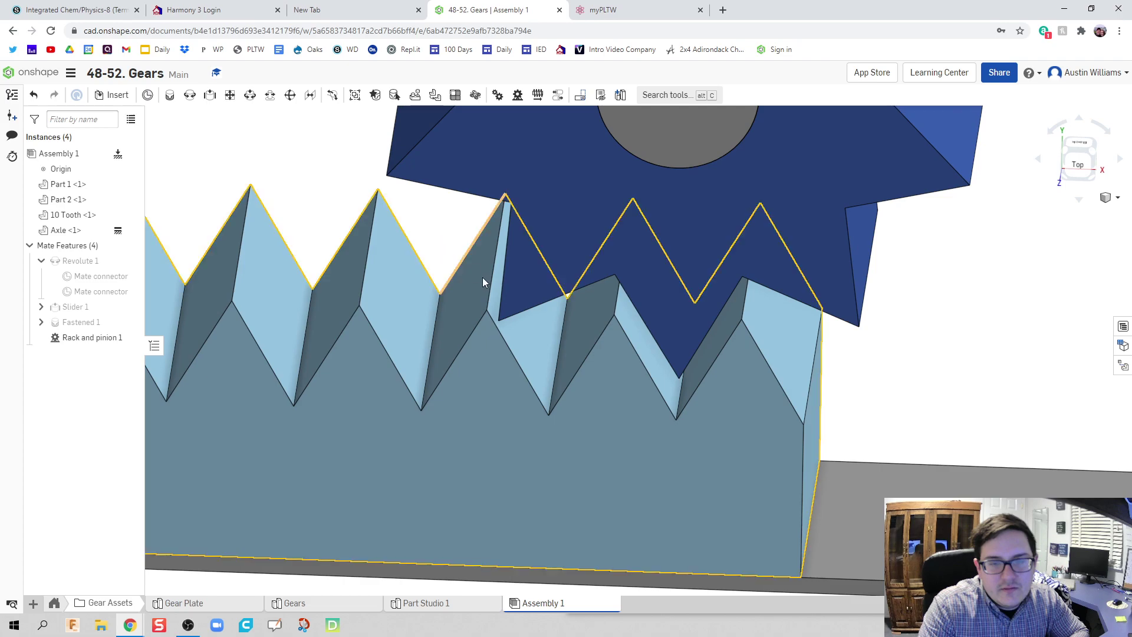
{"action": "left_click", "coordinate": [500, 321]}
{"action": "left_click", "coordinate": [511, 356]}
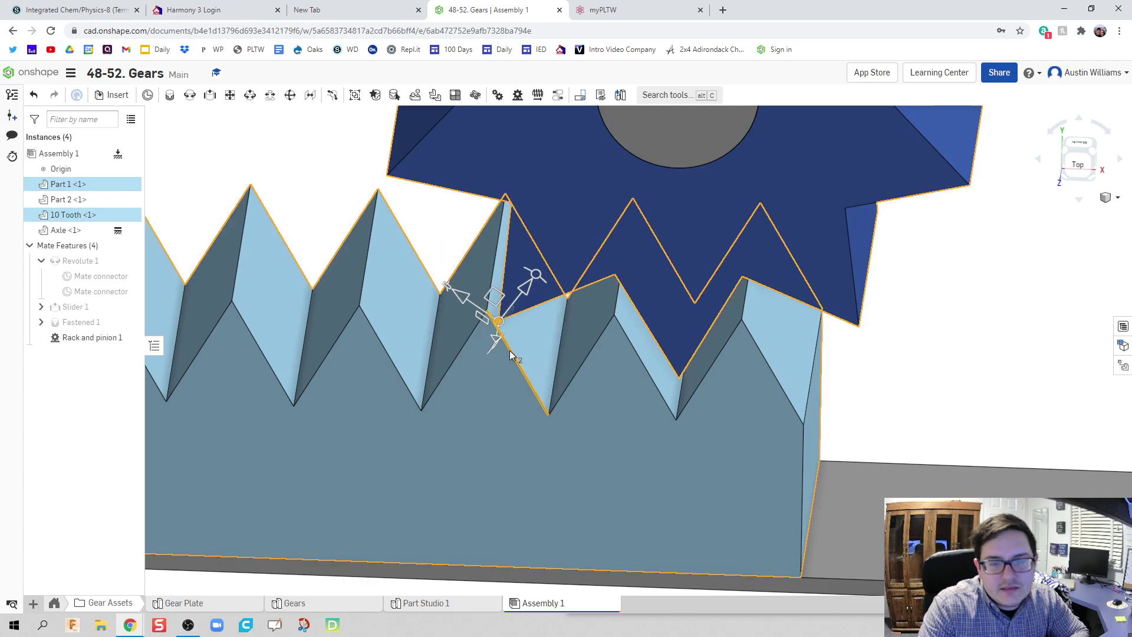
{"action": "right_click_drag", "start_coordinate": [1028, 399], "coordinate": [1029, 384]}
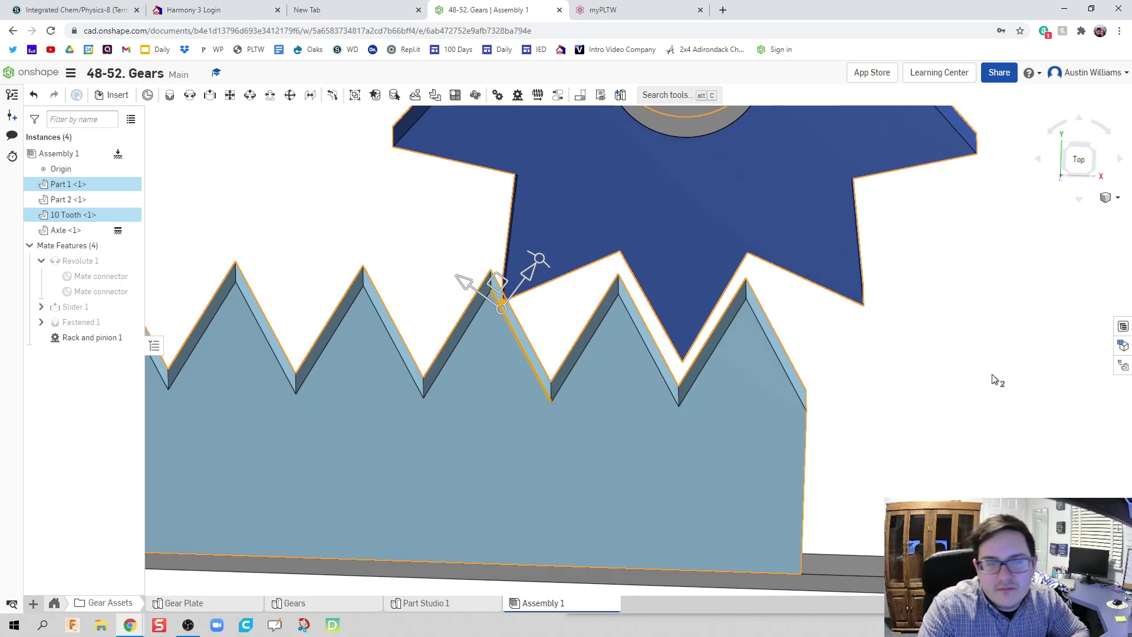
Step: Change the Fastened 1 mate's Y offset to -1.59 in and accept
{"action": "right_click", "coordinate": [69, 325]}
{"action": "double_click", "coordinate": [70, 324]}
{"action": "left_click", "coordinate": [239, 225]}
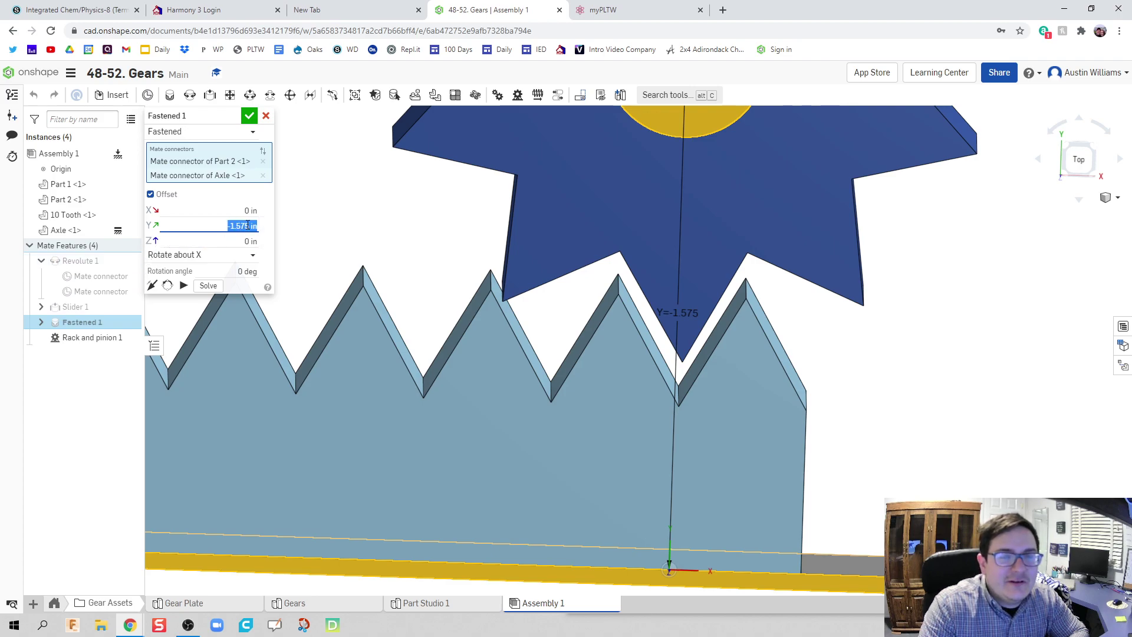
{"action": "key", "text": "BackSpace"}
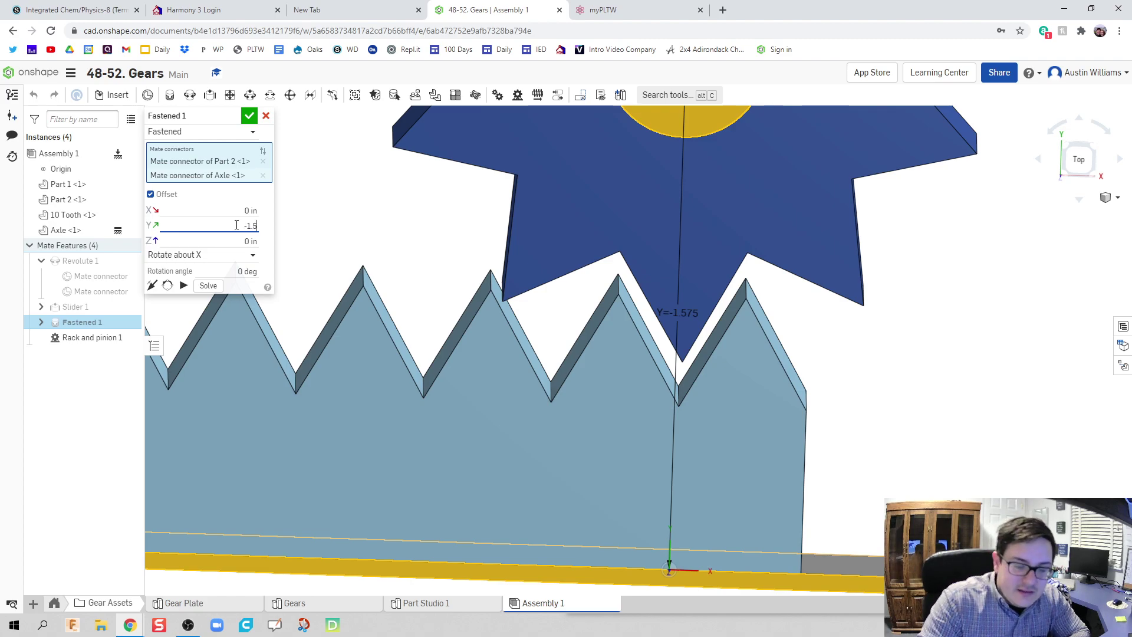
{"action": "type", "text": "-1.59"}
{"action": "key", "text": "Return"}
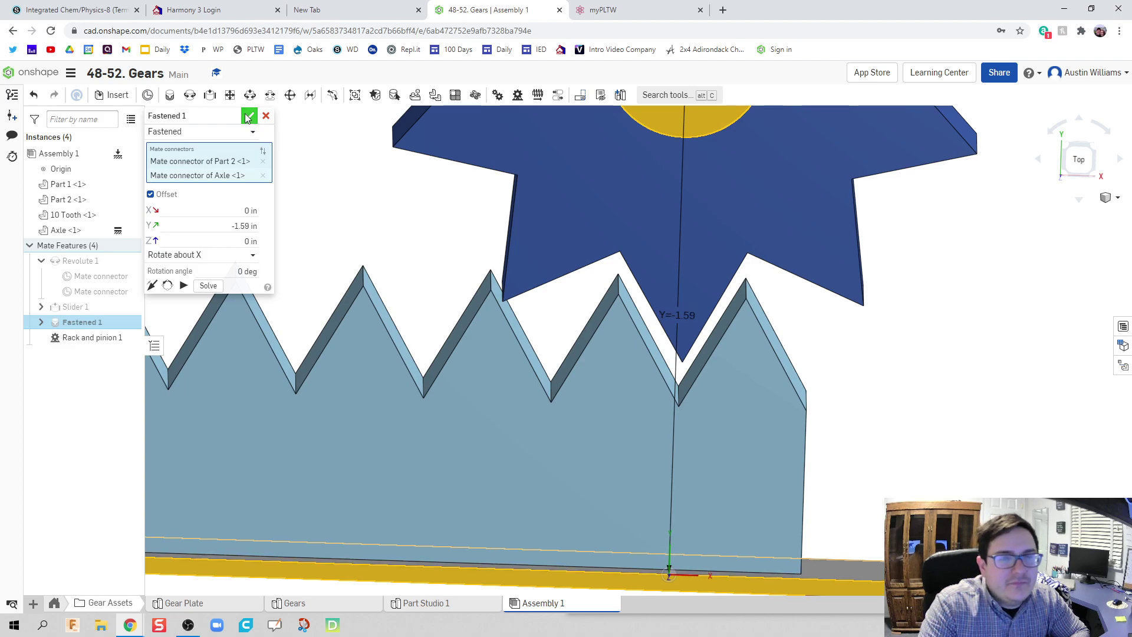
{"action": "left_click", "coordinate": [249, 115]}
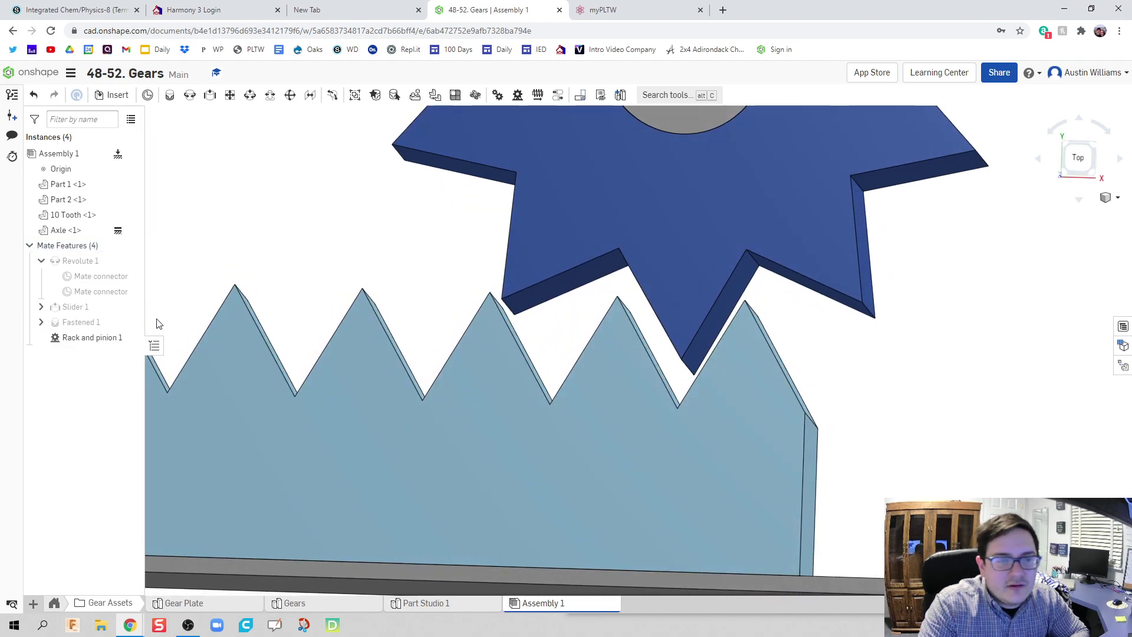
Step: Reopen Fastened 1 and set its Y offset to -1.56 in
{"action": "double_click", "coordinate": [73, 322]}
{"action": "left_click", "coordinate": [229, 228]}
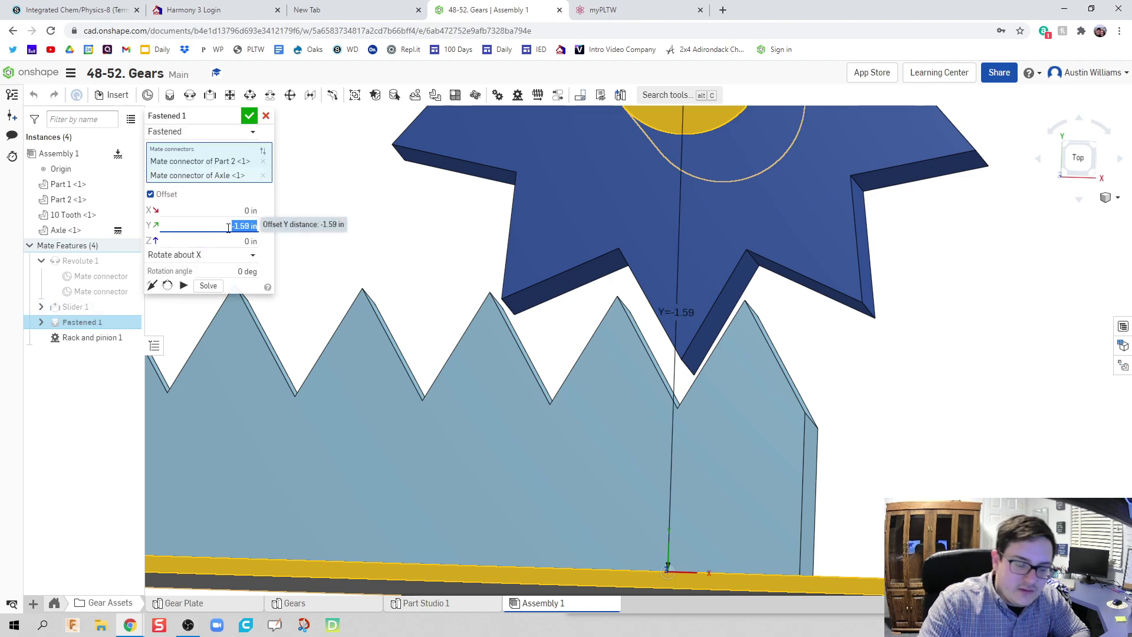
{"action": "type", "text": "1"}
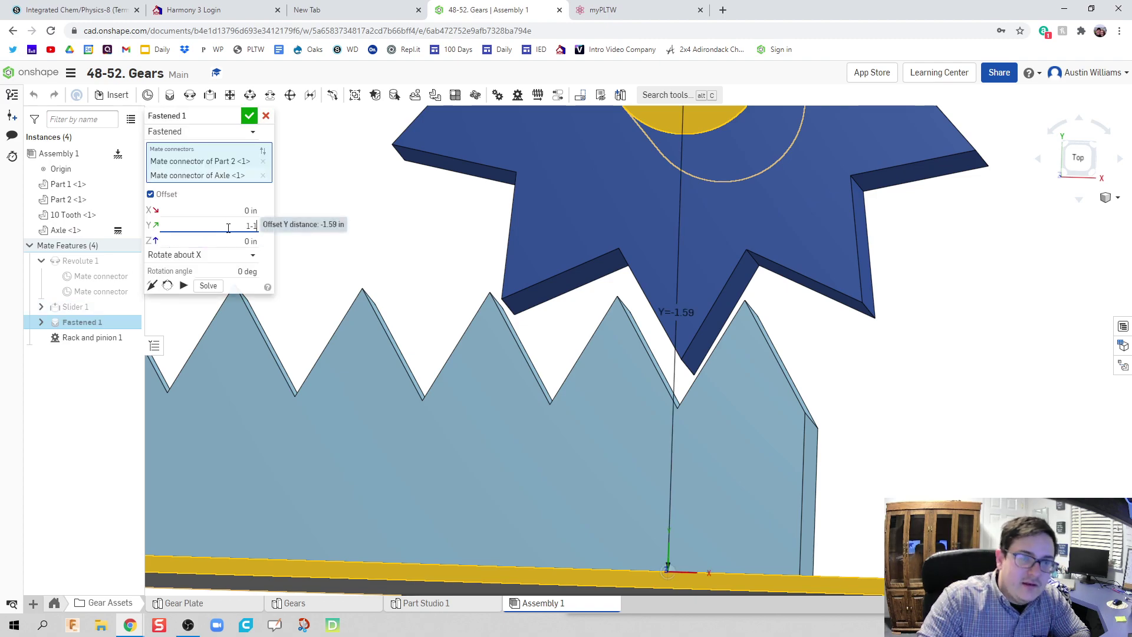
{"action": "key", "text": "BackSpace"}
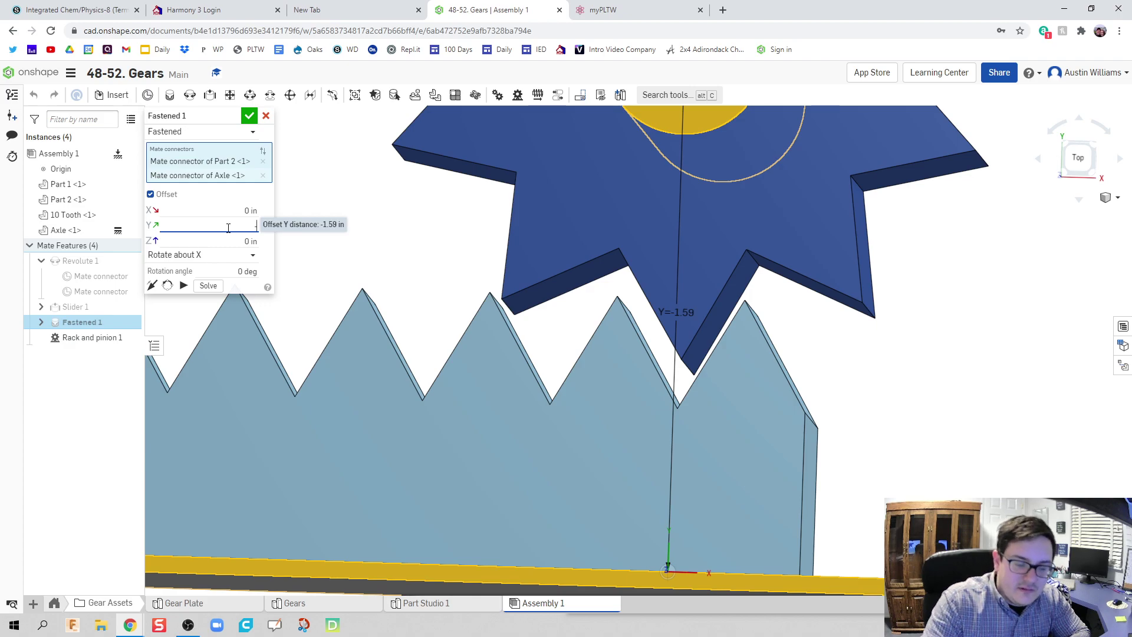
{"action": "type", "text": "-1.5"}
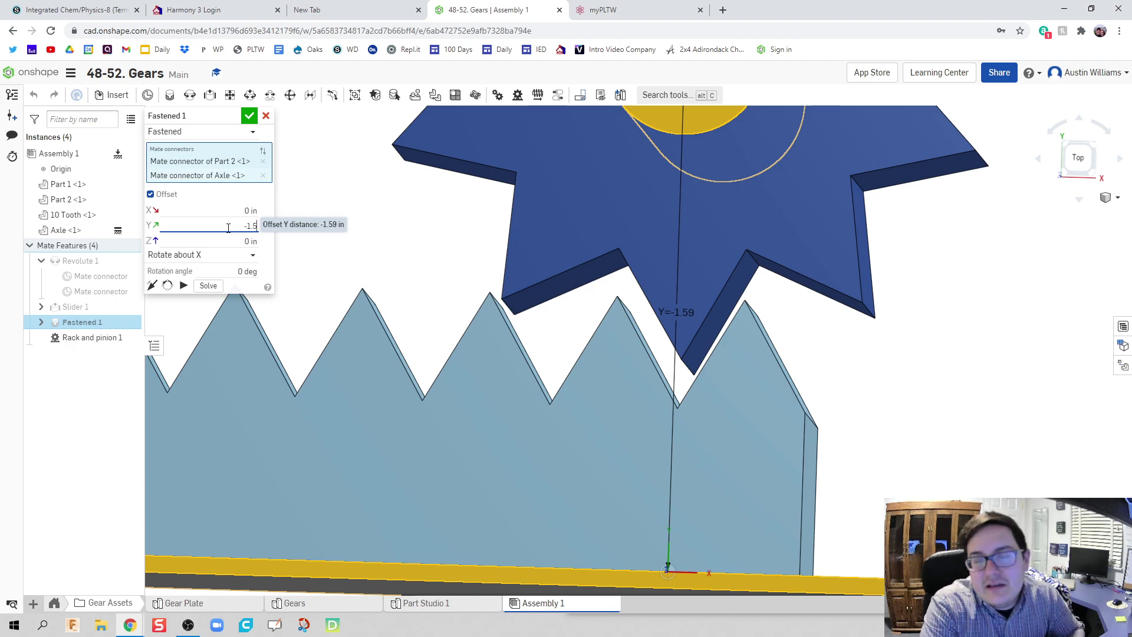
{"action": "type", "text": "60"}
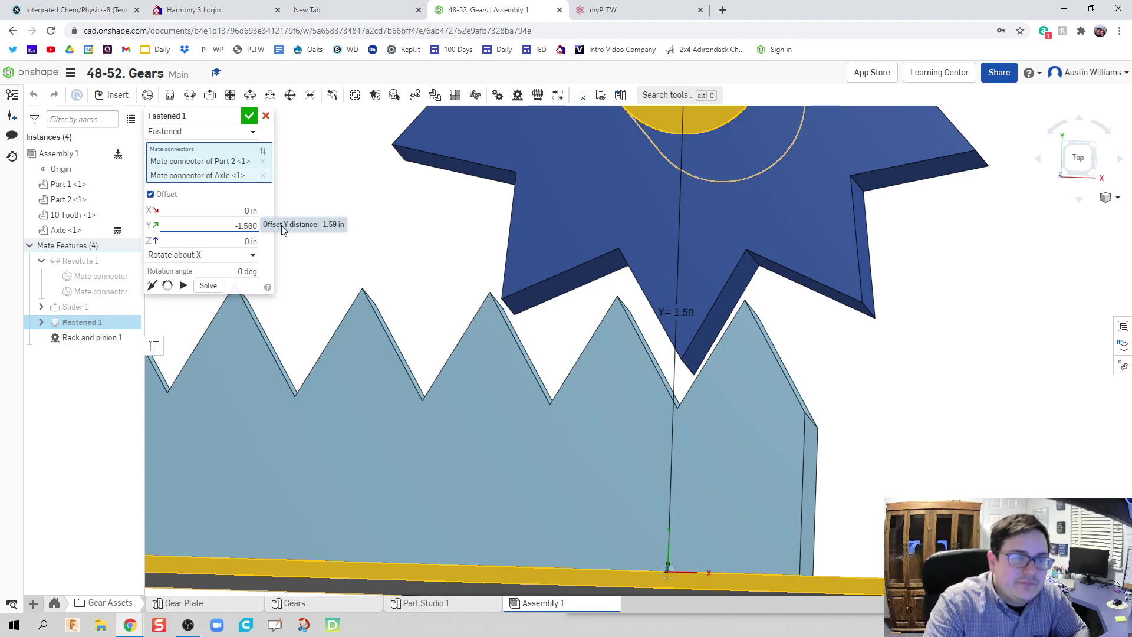
{"action": "key", "text": "Return"}
Step: Accept the -1.56 in Fastened 1 change, then turn the gear back and forth to watch the rack slide
{"action": "left_click", "coordinate": [248, 116]}
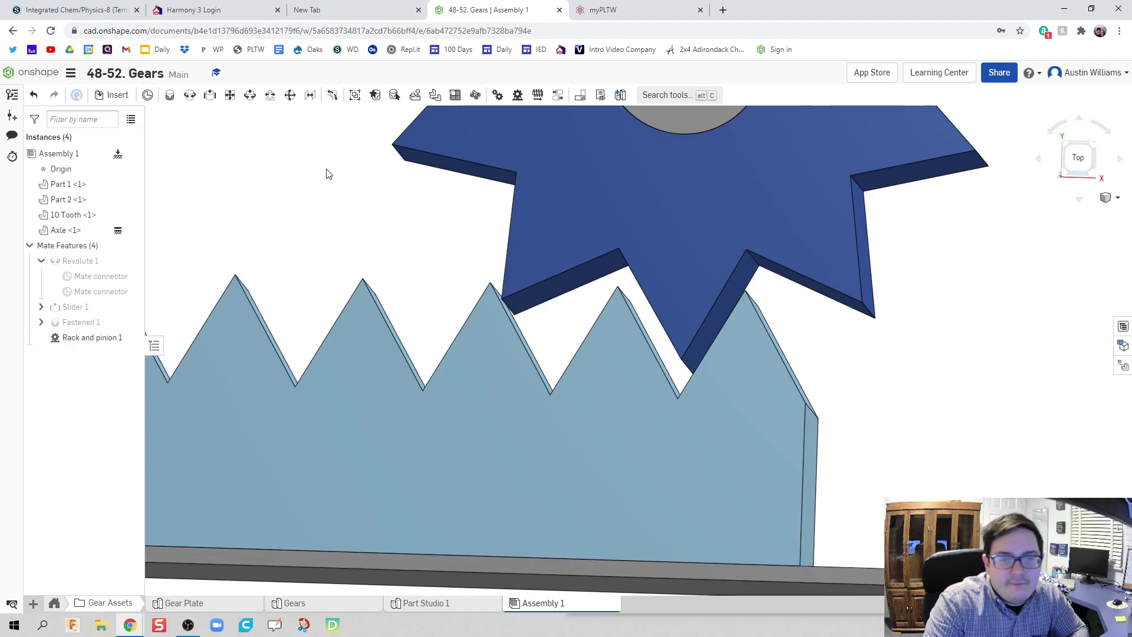
{"action": "key", "text": "shift+5"}
{"action": "key", "text": "Down"}
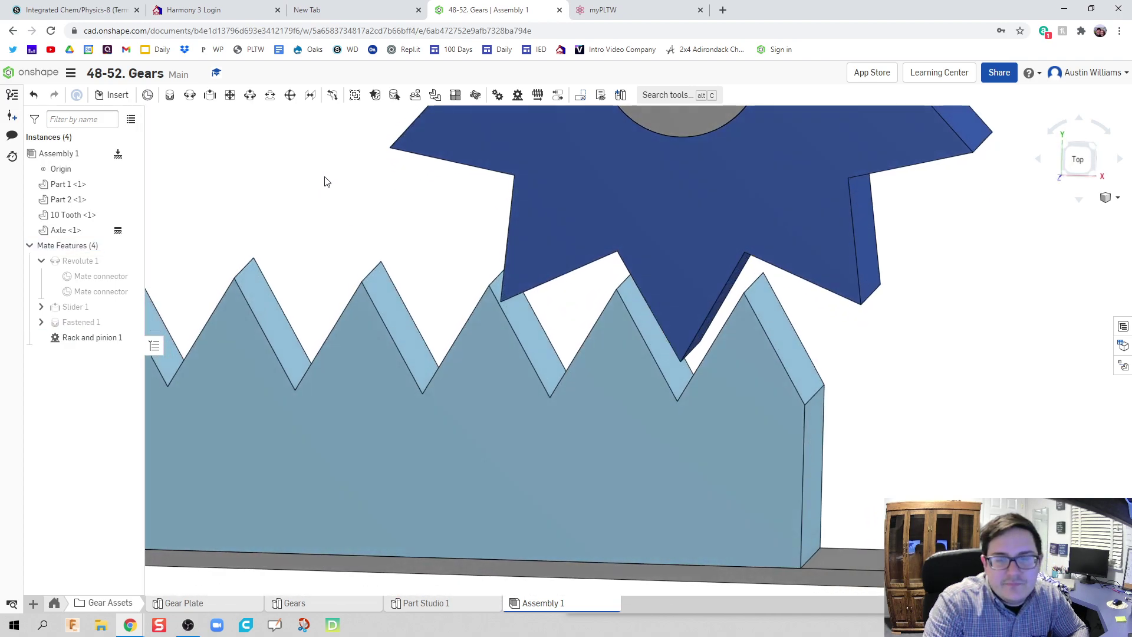
{"action": "scroll", "coordinate": [326, 179], "scroll_direction": "down", "scroll_amount": 5}
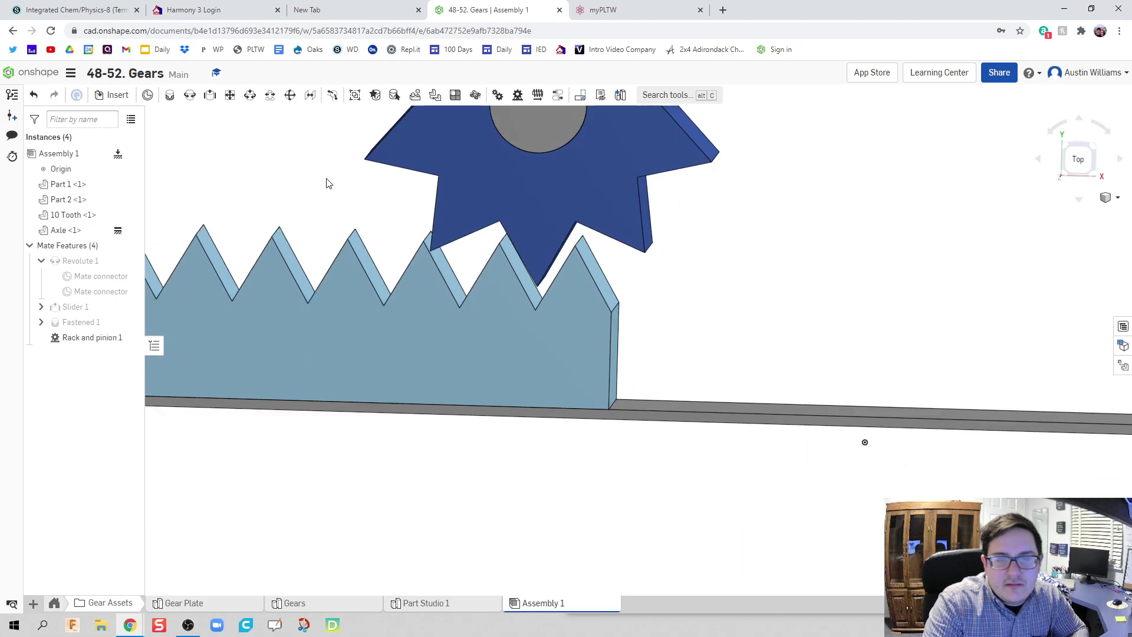
{"action": "middle_click_drag", "start_coordinate": [415, 268], "coordinate": [514, 349]}
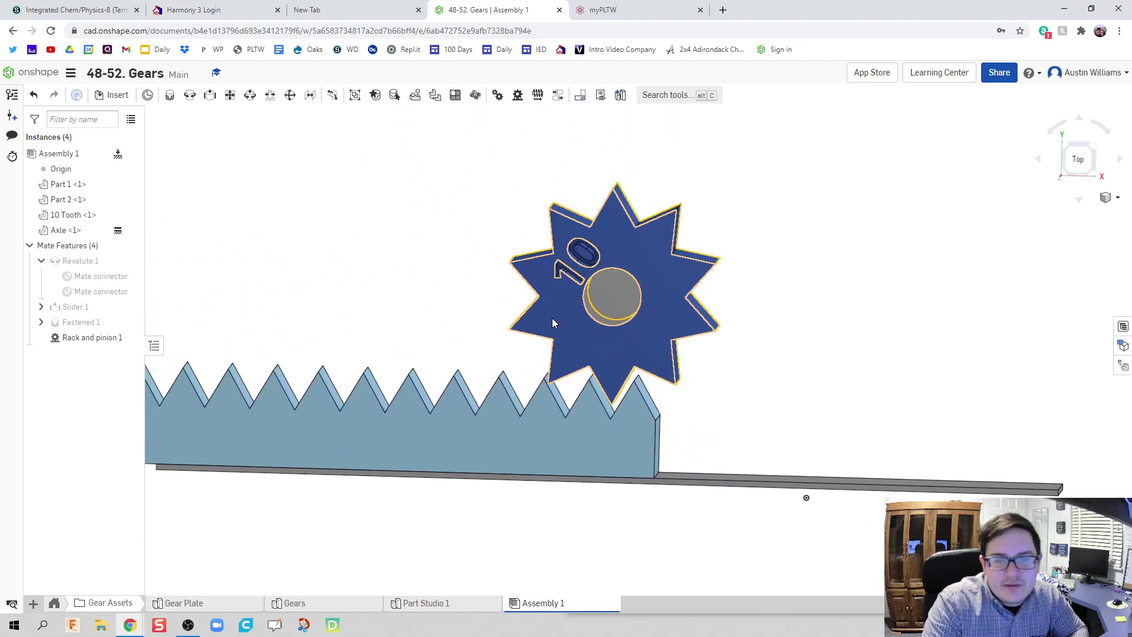
{"action": "left_click_drag", "start_coordinate": [552, 319], "coordinate": [649, 306]}
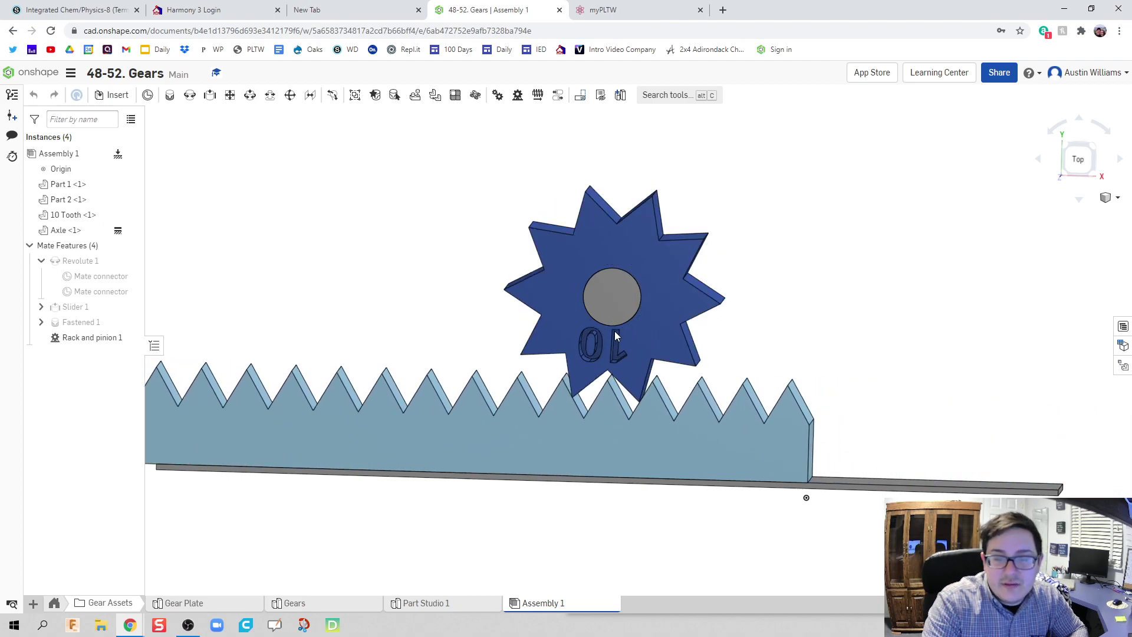
{"action": "left_click_drag", "start_coordinate": [613, 337], "coordinate": [634, 254]}
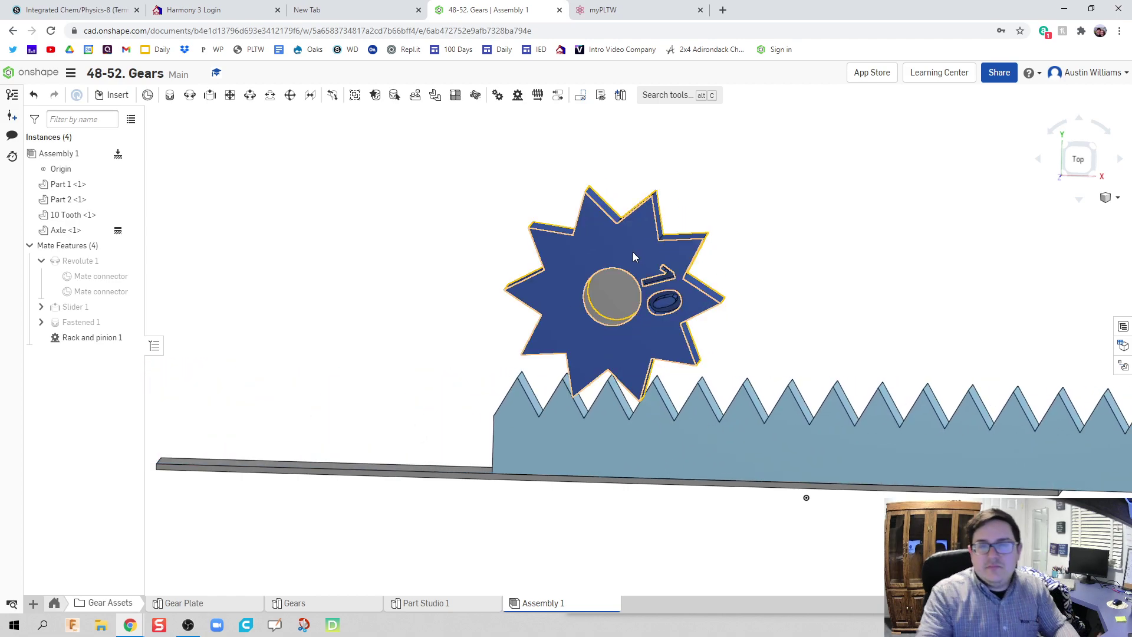